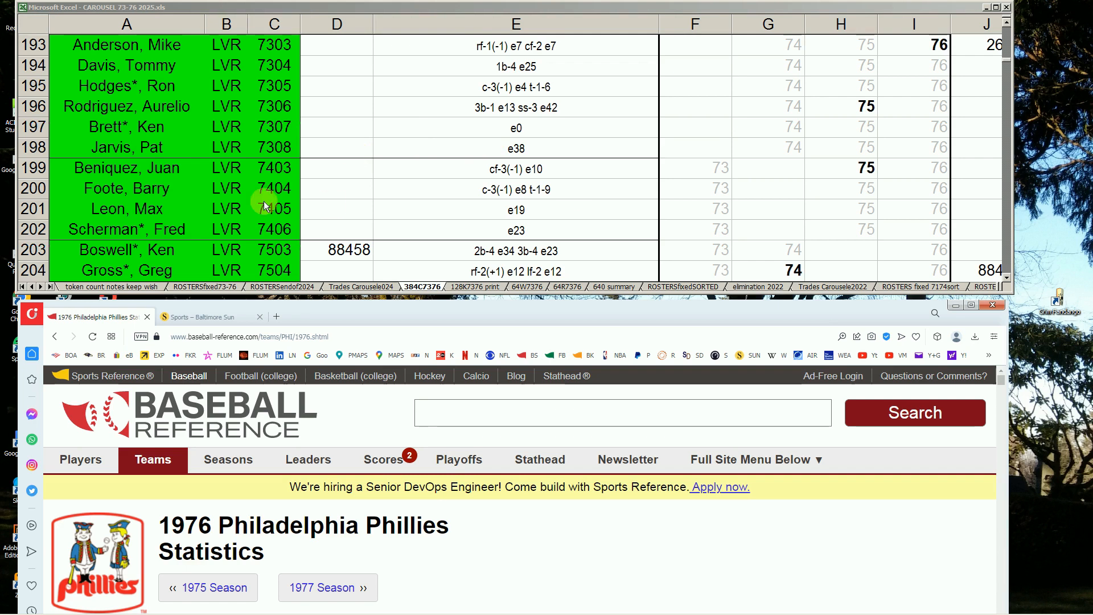
# Return from the LVR rows to row 1 of the roster sheet, where the ARZ roster begins.
pyautogui.click(235, 151)
pyautogui.click(234, 150)
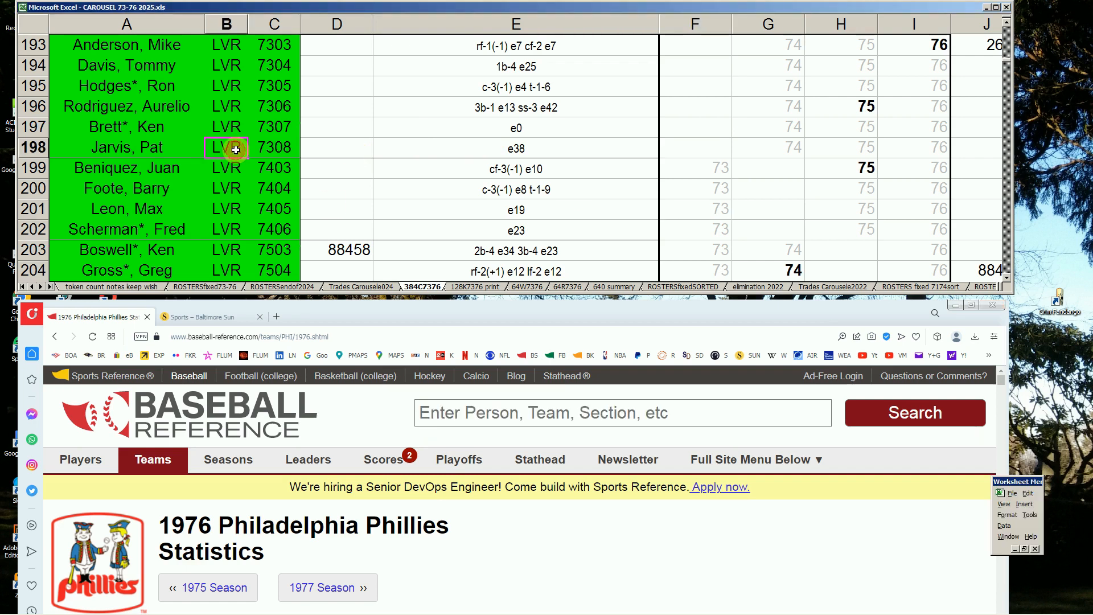
pyautogui.press('pageup')
pyautogui.press('pageup')
pyautogui.press('pageup')
pyautogui.press('pageup')
pyautogui.press('pageup')
pyautogui.press('pageup')
pyautogui.press('pageup')
pyautogui.press('pageup')
pyautogui.press('pageup')
pyautogui.press('pageup')
pyautogui.press('pageup')
pyautogui.press('pageup')
pyautogui.press('pageup')
pyautogui.press('pageup')
pyautogui.press('pageup')
pyautogui.press('pageup')
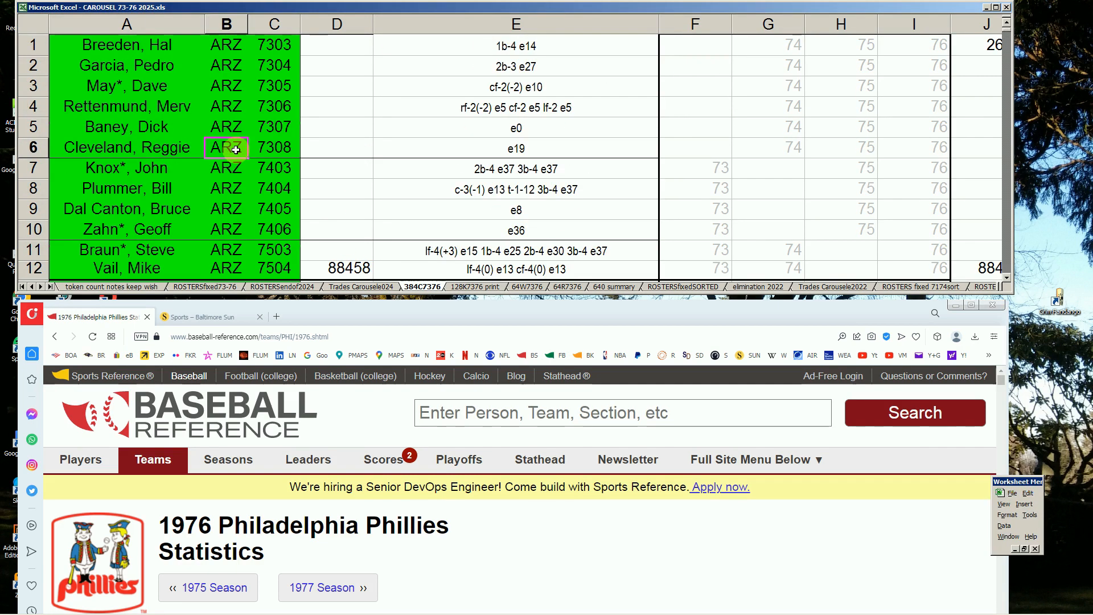
# Look through the team rosters one by one, from ARZ past CHW, KCR and LAD to the LVR roster in rows 193 to 204.
pyautogui.press('pagedown')
pyautogui.press('pagedown')
pyautogui.press('pagedown')
pyautogui.press('pagedown')
pyautogui.press('pagedown')
pyautogui.press('pagedown')
pyautogui.press('pagedown')
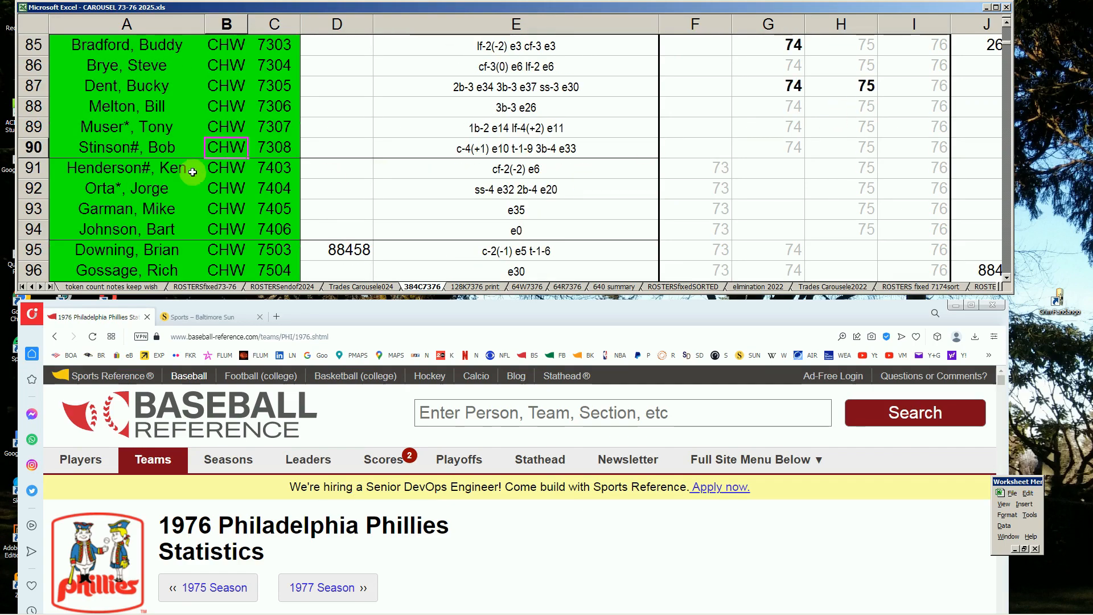
pyautogui.click(257, 97)
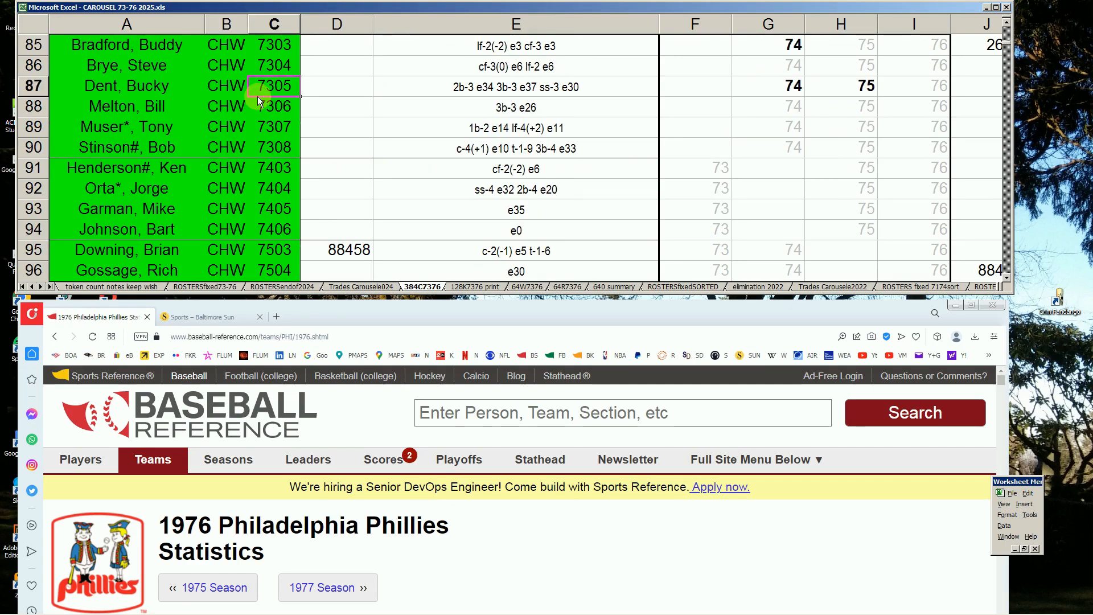
pyautogui.press('pagedown')
pyautogui.press('pagedown')
pyautogui.press('pagedown')
pyautogui.press('pagedown')
pyautogui.press('pagedown')
pyautogui.press('pagedown')
pyautogui.press('pagedown')
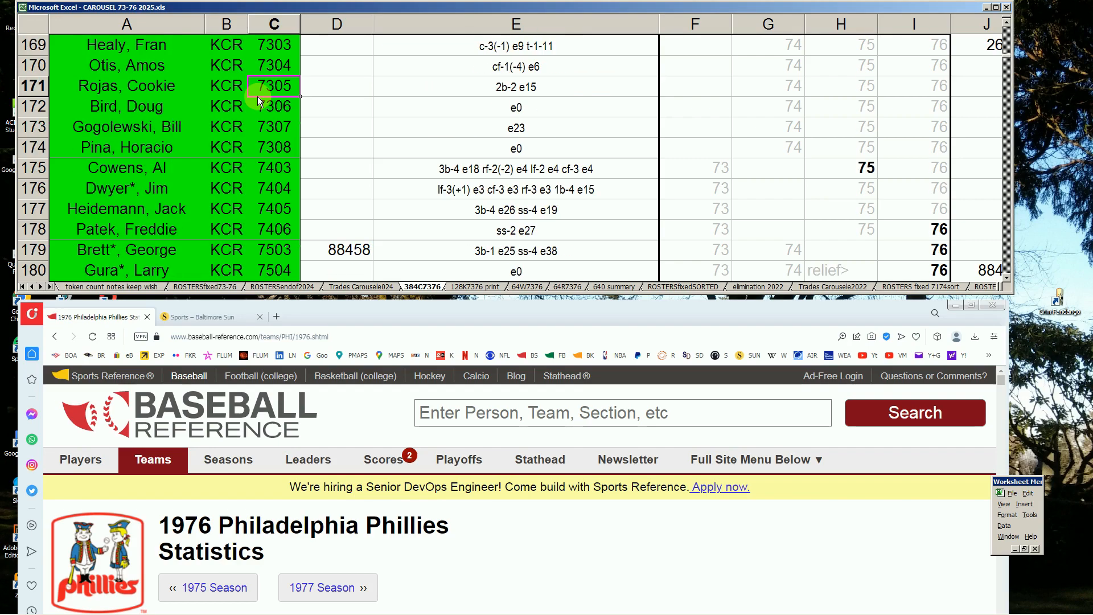
pyautogui.press('pagedown')
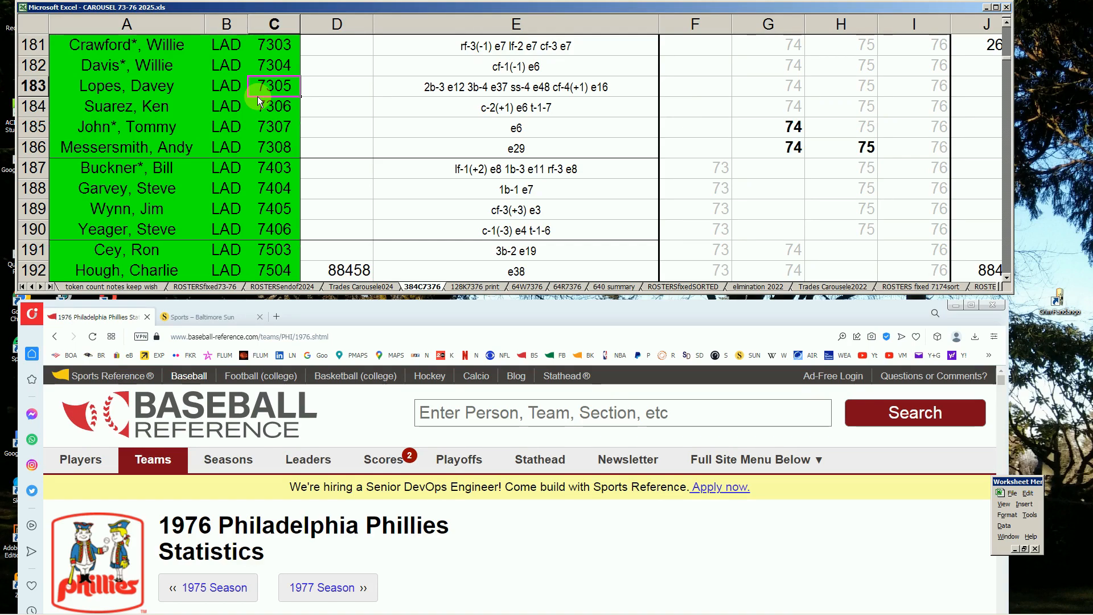
pyautogui.press('pagedown')
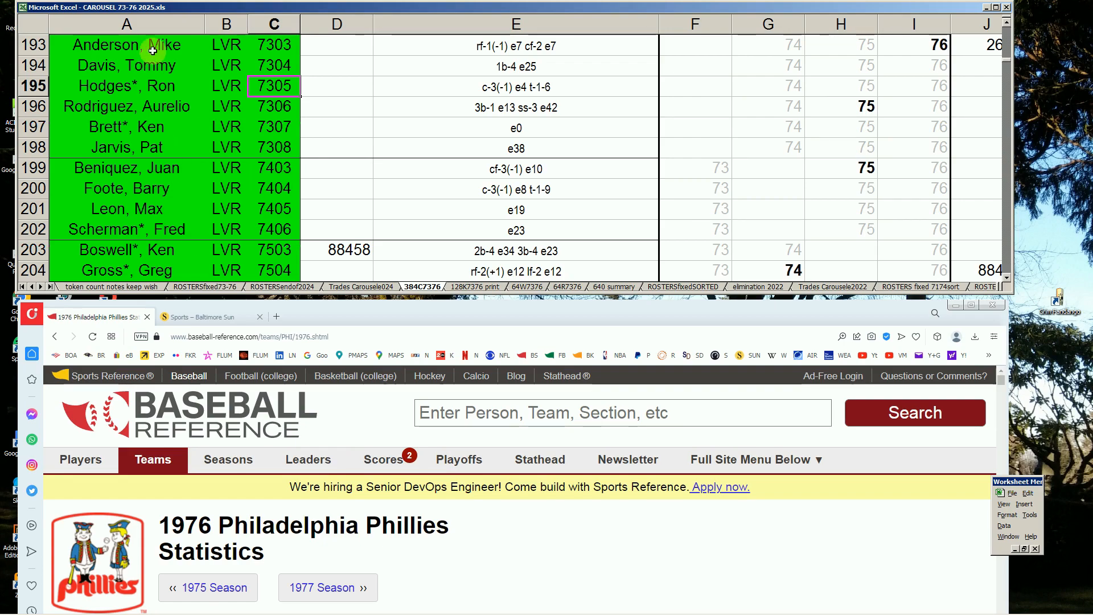
# Examine the LVR roster's player names, fielding ratings and 73 to 76 season columns, including the blank cells for each player's drafted year.
pyautogui.moveTo(151, 51); pyautogui.dragTo(151, 229)
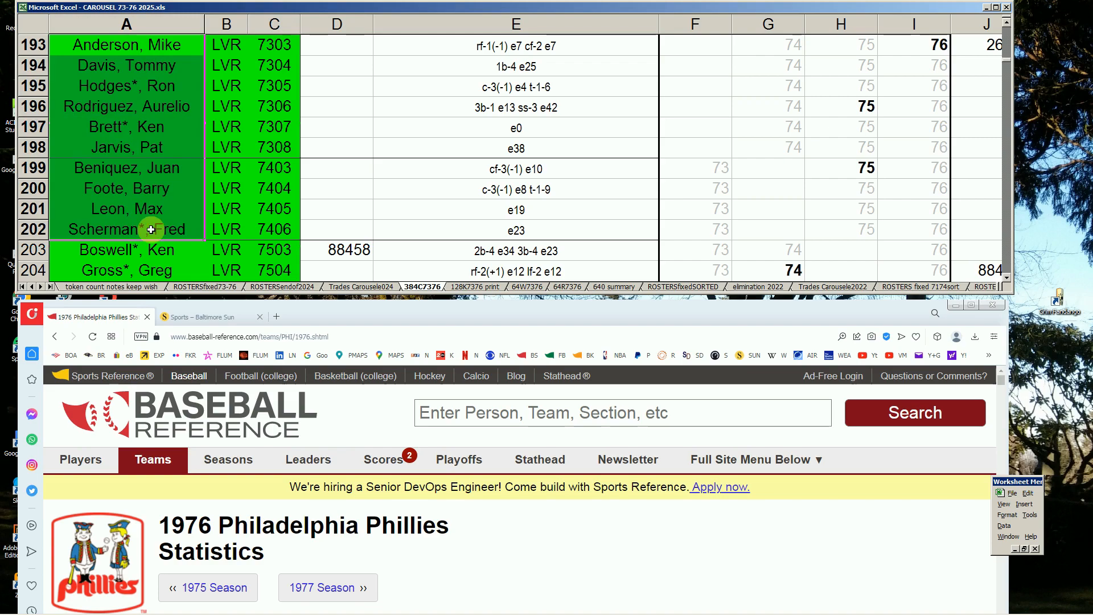
pyautogui.click(172, 125)
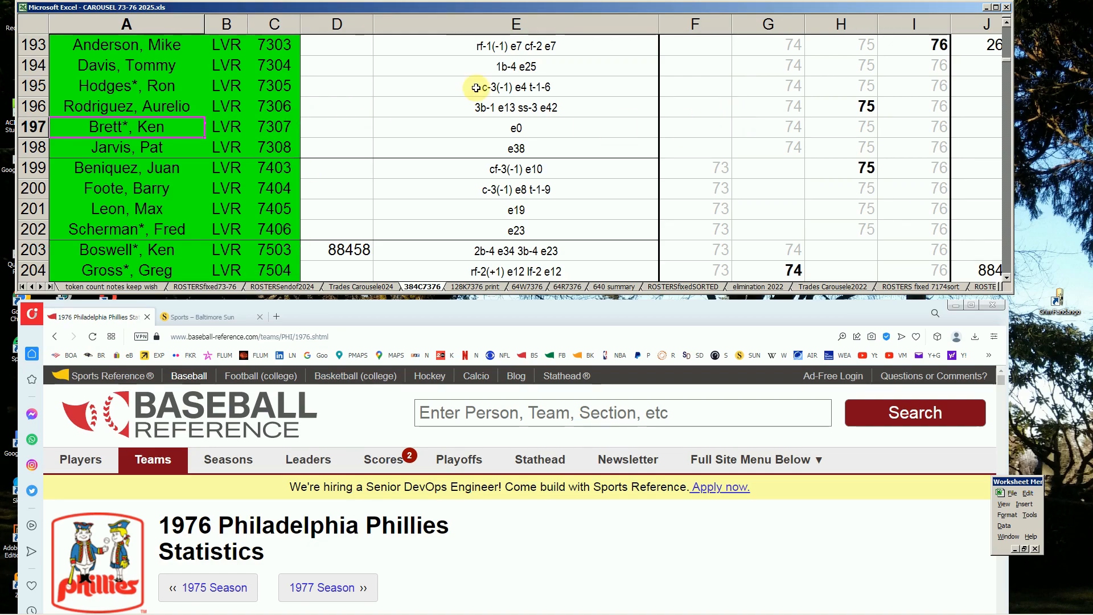
pyautogui.moveTo(714, 46); pyautogui.dragTo(886, 203)
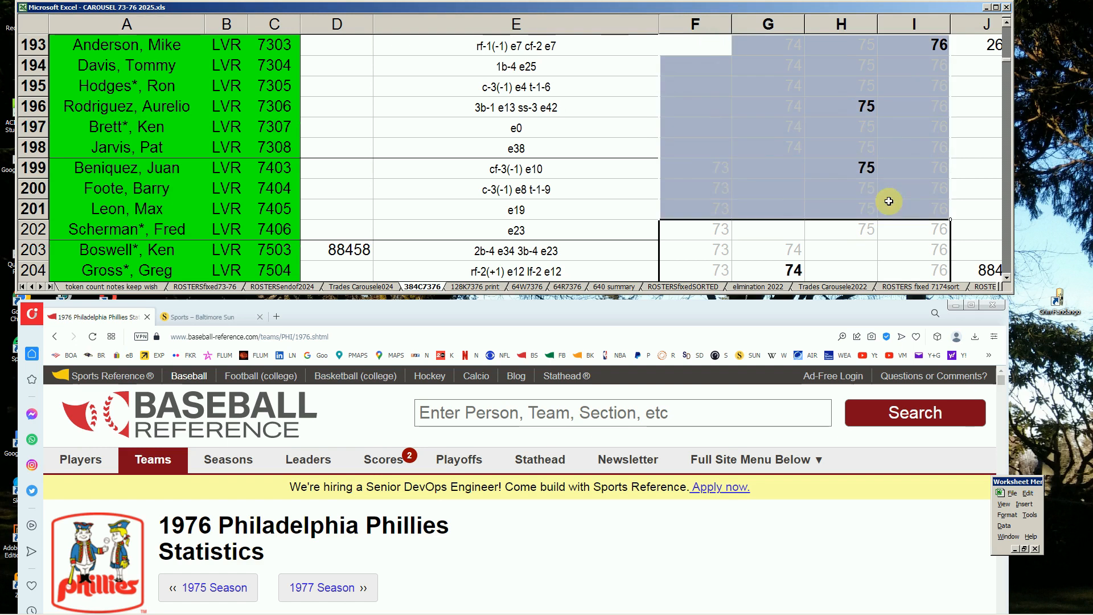
pyautogui.click(715, 127)
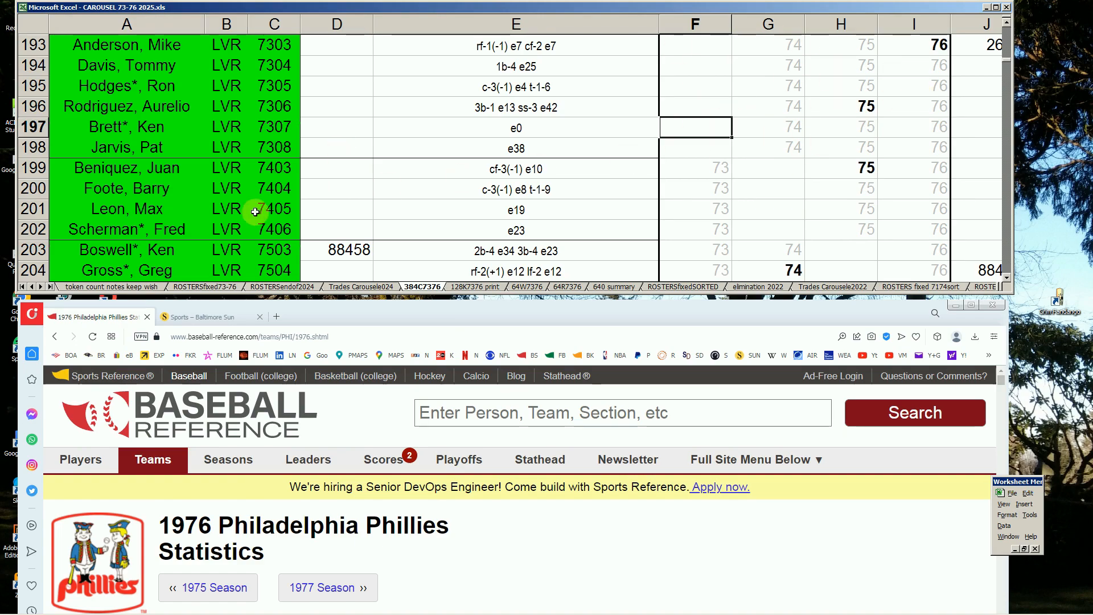
pyautogui.moveTo(792, 170); pyautogui.dragTo(788, 231)
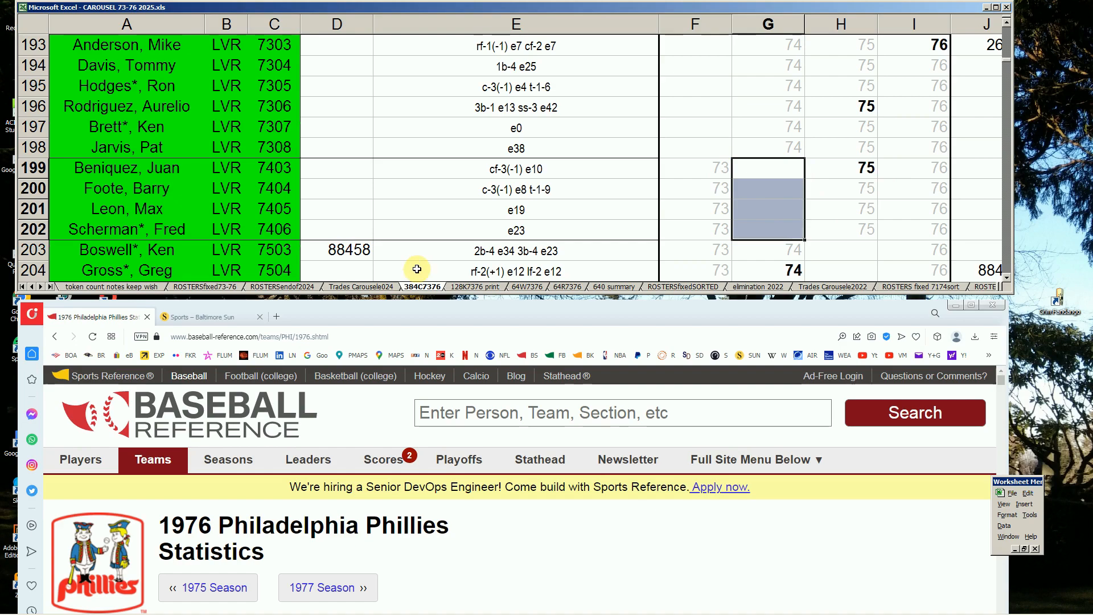
pyautogui.click(823, 251)
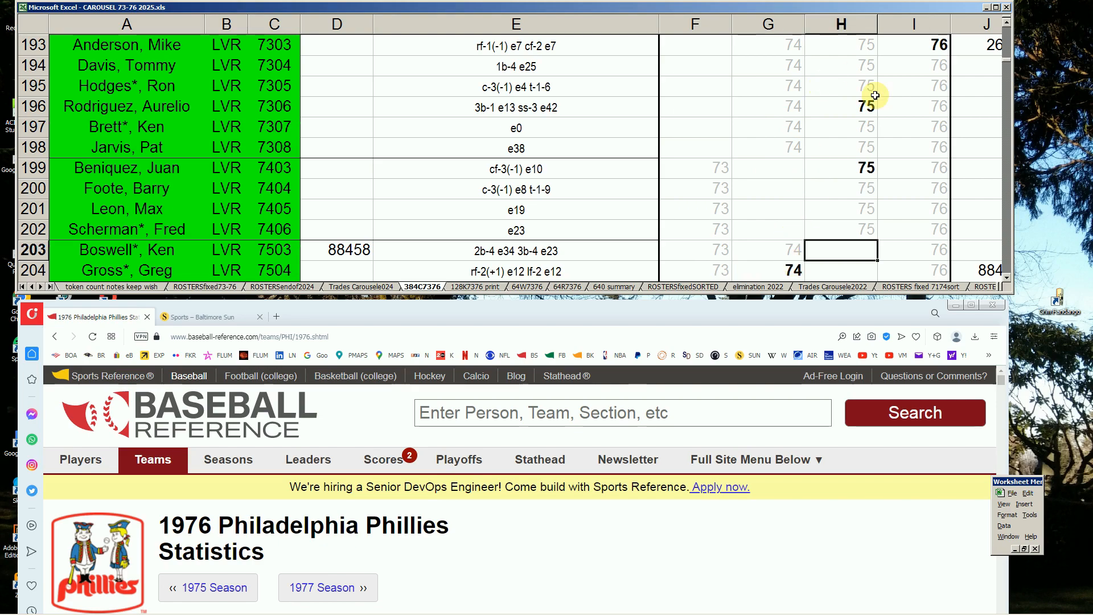
pyautogui.click(596, 91)
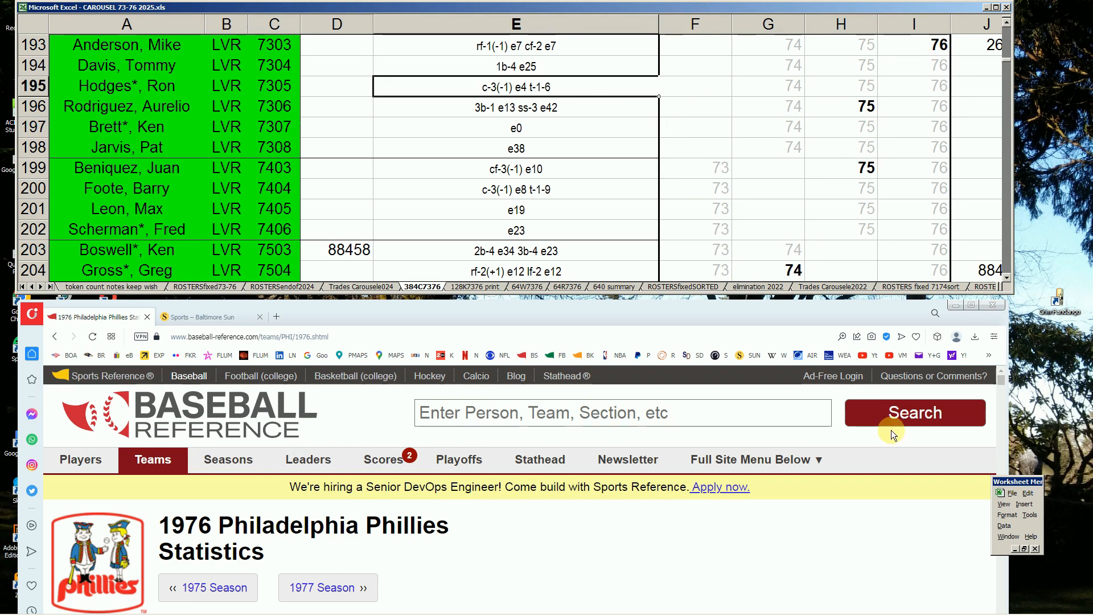
# Search Baseball Reference for Mike Anderson, open the 1971-1979 player's page and examine his season-by-season batting statistics.
pyautogui.click(737, 416)
pyautogui.write('mke a')
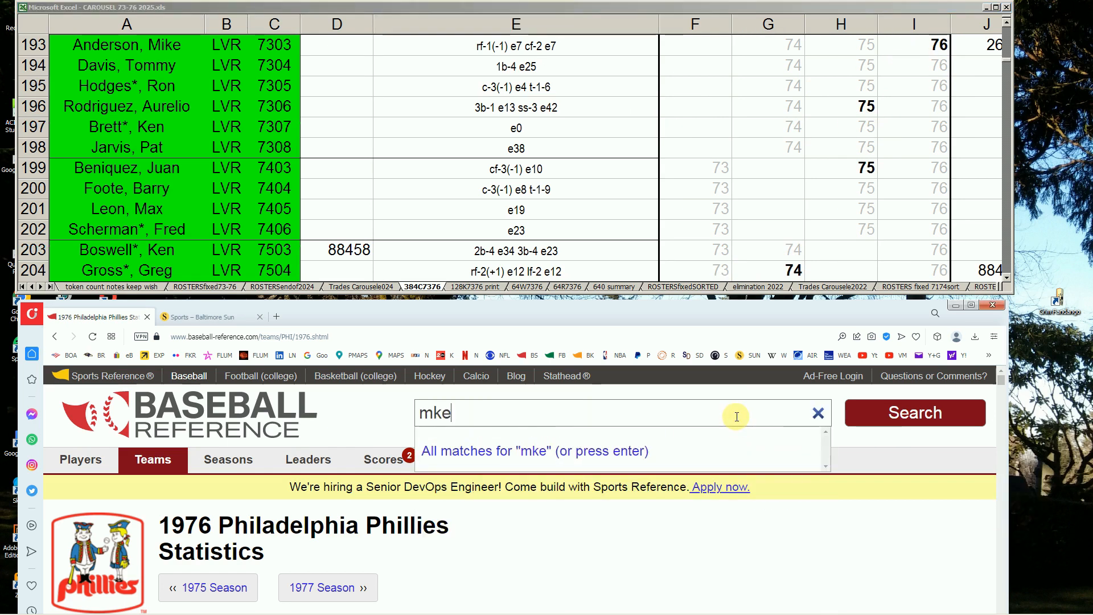
pyautogui.press('BackSpace')
pyautogui.press('BackSpace')
pyautogui.press('BackSpace')
pyautogui.press('BackSpace')
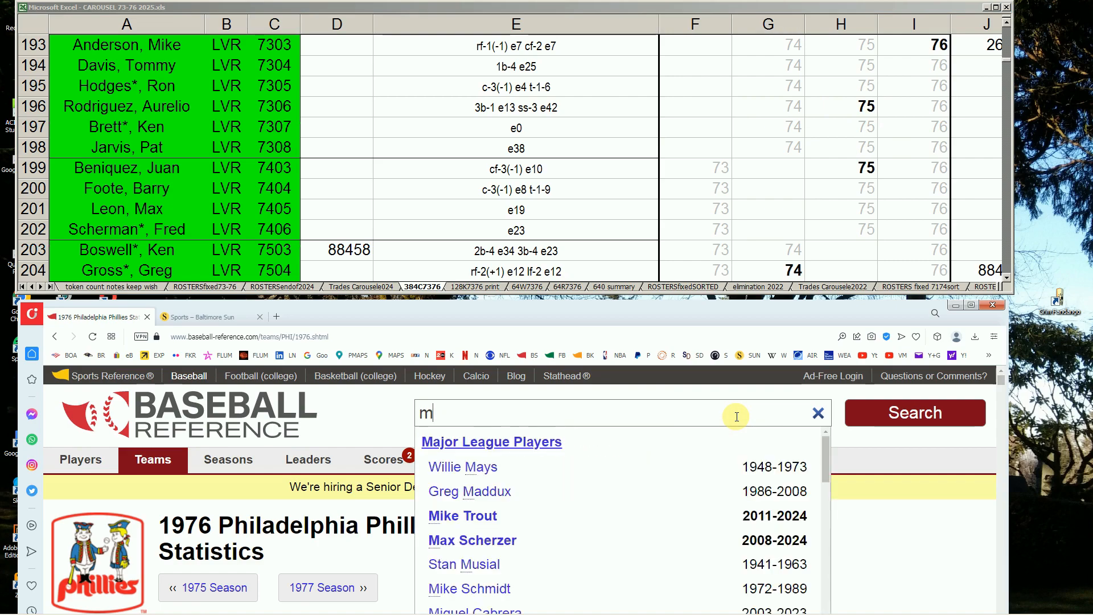
pyautogui.write('ike ander')
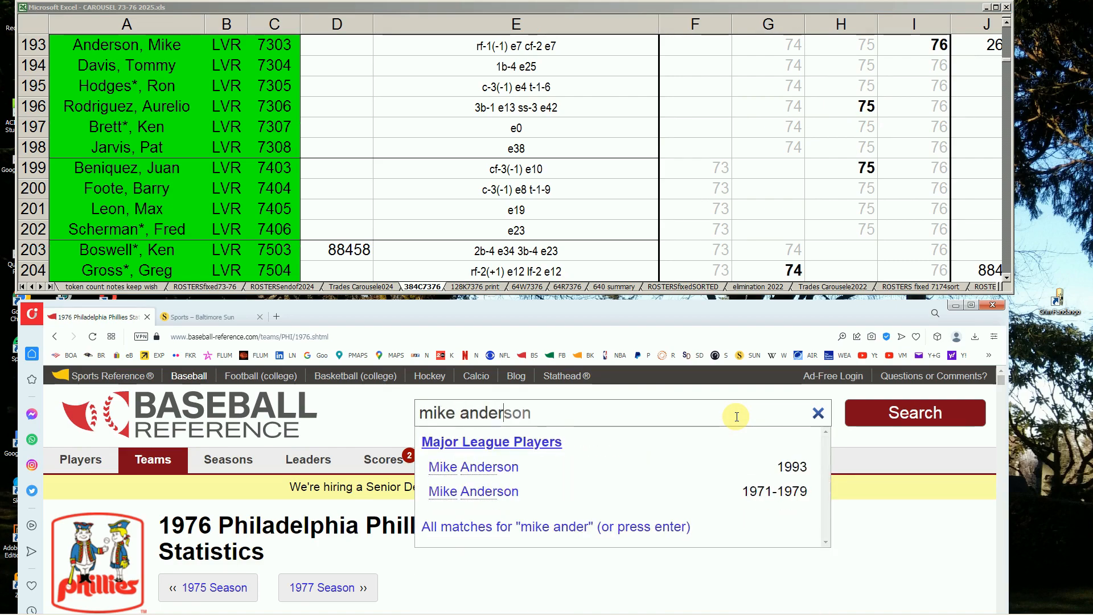
pyautogui.click(477, 490)
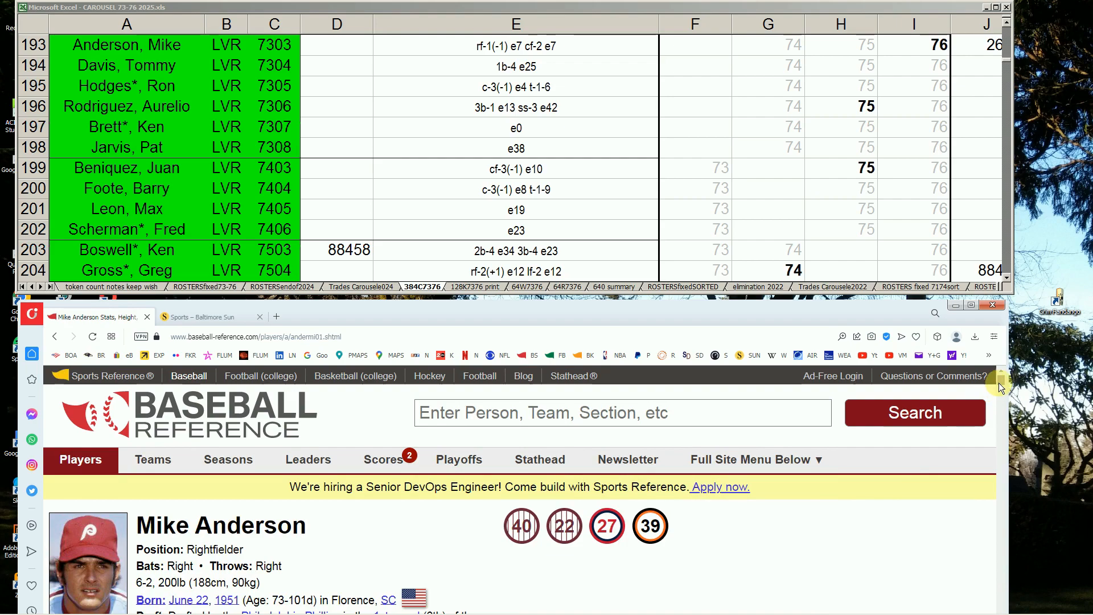
pyautogui.moveTo(998, 383); pyautogui.dragTo(1001, 412)
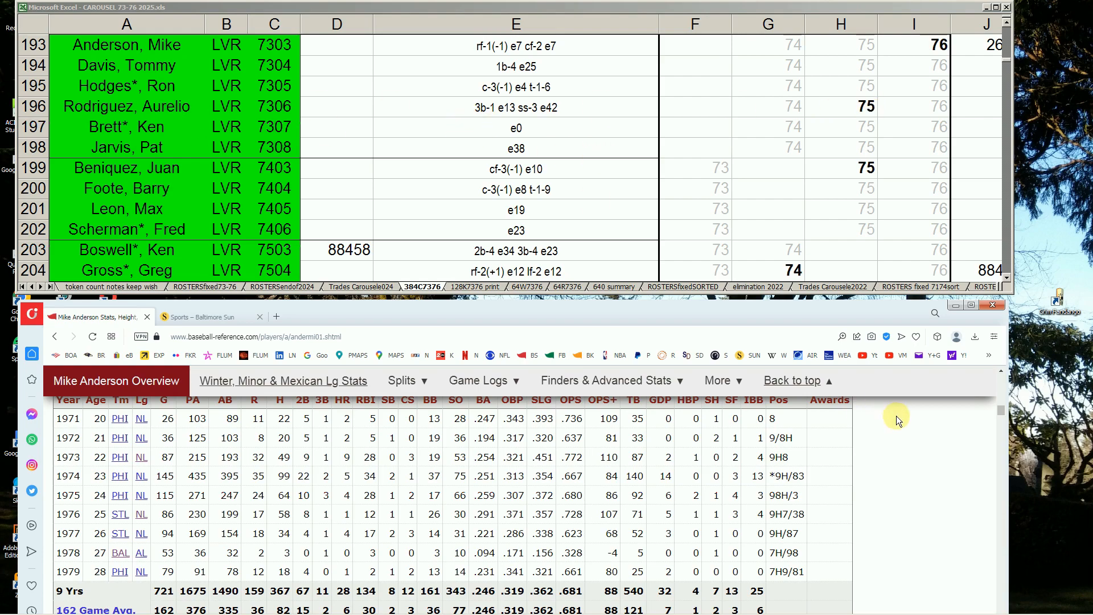
# Search Baseball Reference for Aurelio Rodríguez, open his player page and examine his season-by-season batting statistics for the 1970s.
pyautogui.moveTo(1003, 412); pyautogui.dragTo(1008, 368)
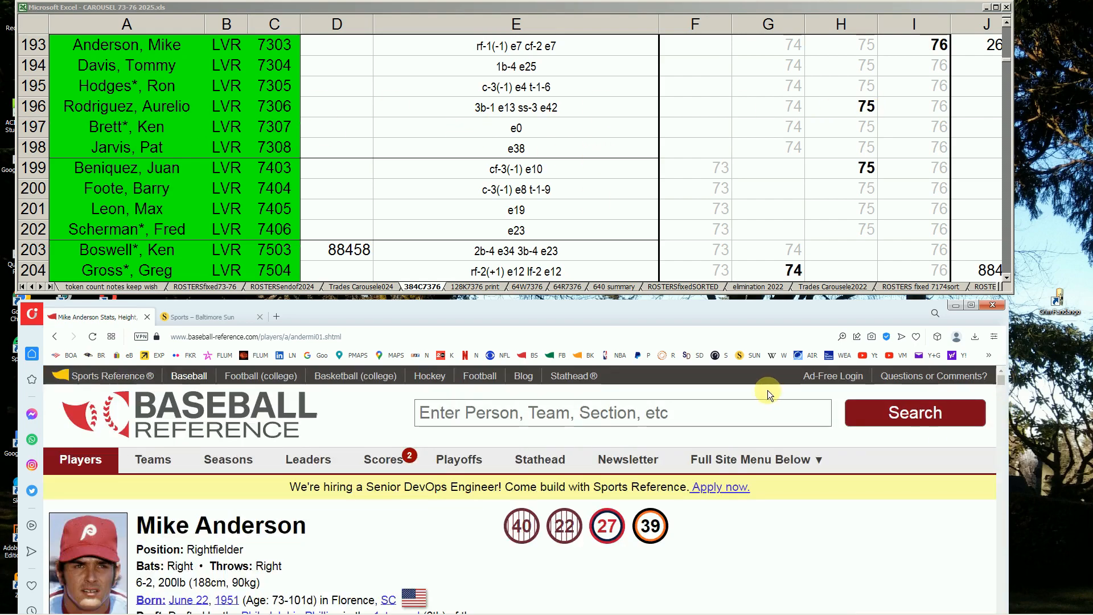
pyautogui.click(769, 412)
pyautogui.write('aurelio')
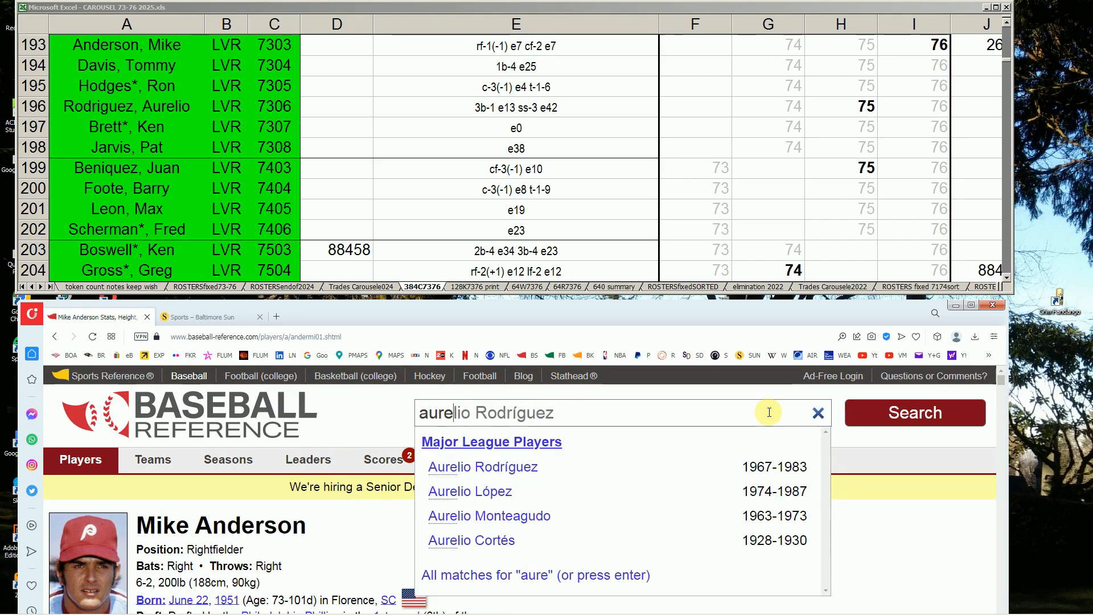
pyautogui.click(493, 466)
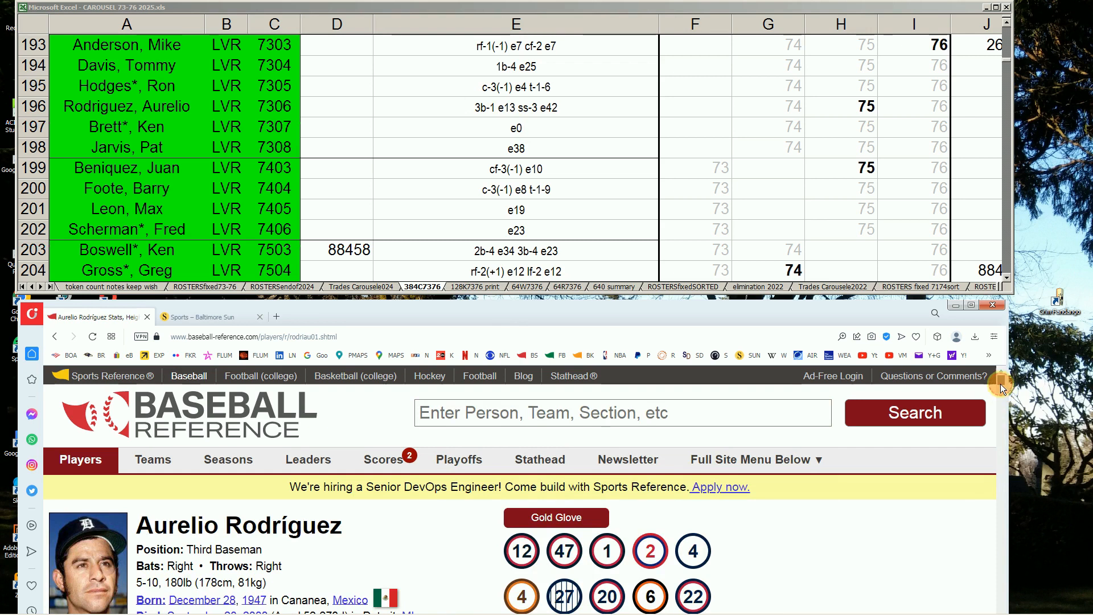
pyautogui.moveTo(1000, 384); pyautogui.dragTo(993, 411)
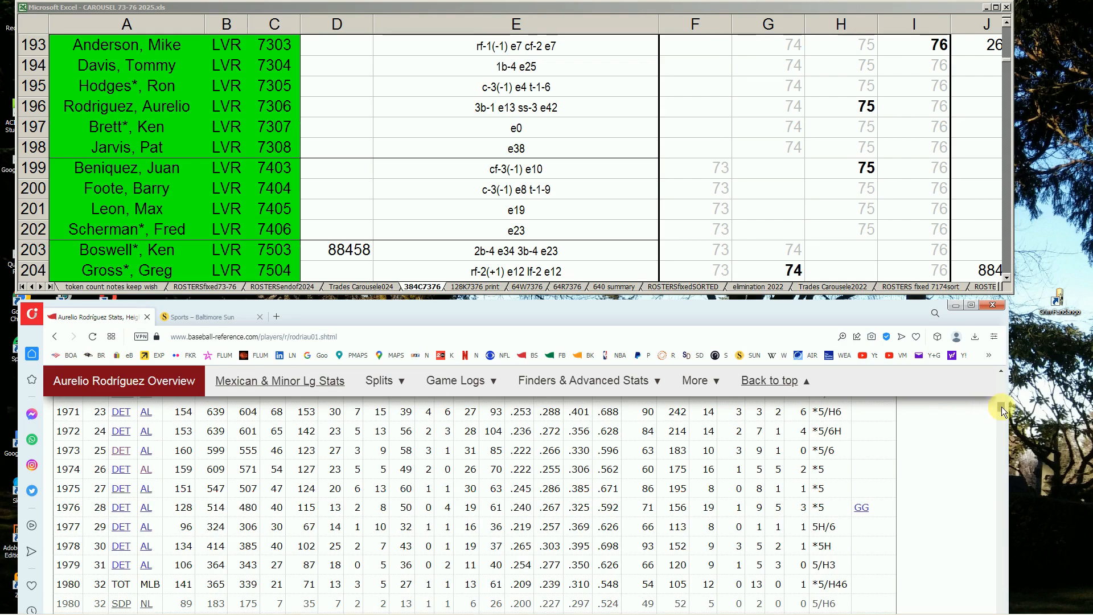
# Search Baseball Reference for Juan Beníquez, open his player page and examine his batting statistics from 1974 onward.
pyautogui.moveTo(1001, 407); pyautogui.dragTo(999, 363)
pyautogui.click(771, 404)
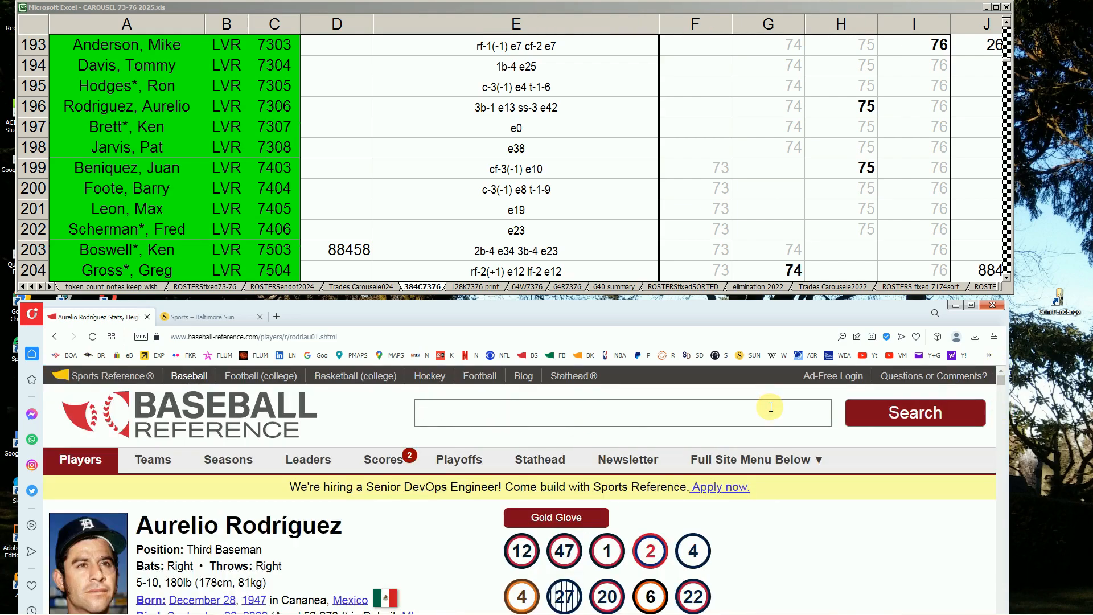
pyautogui.write('juan ben')
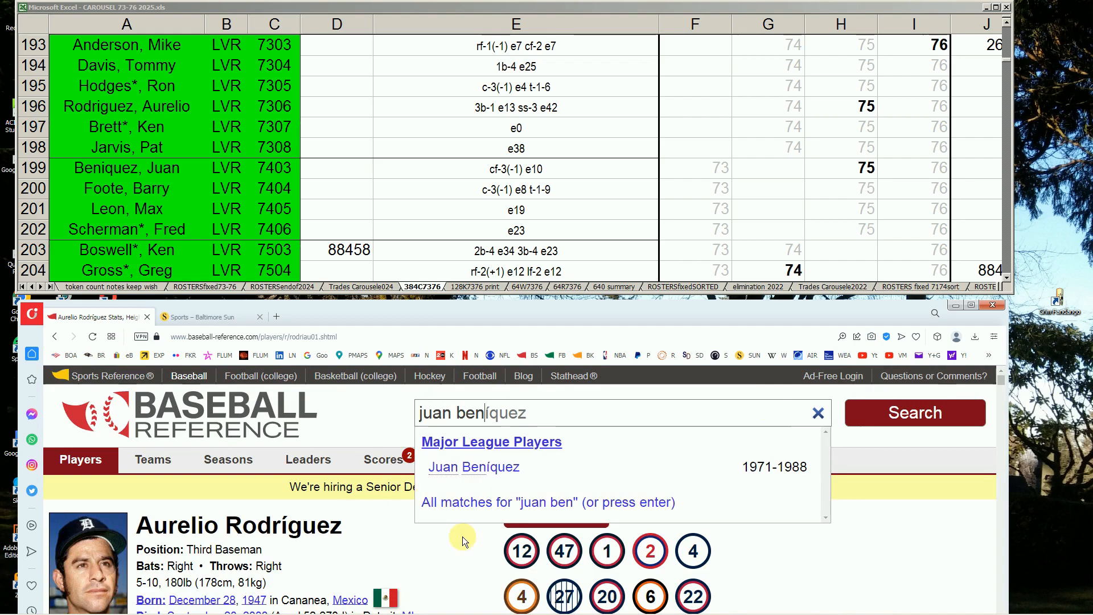
pyautogui.click(499, 468)
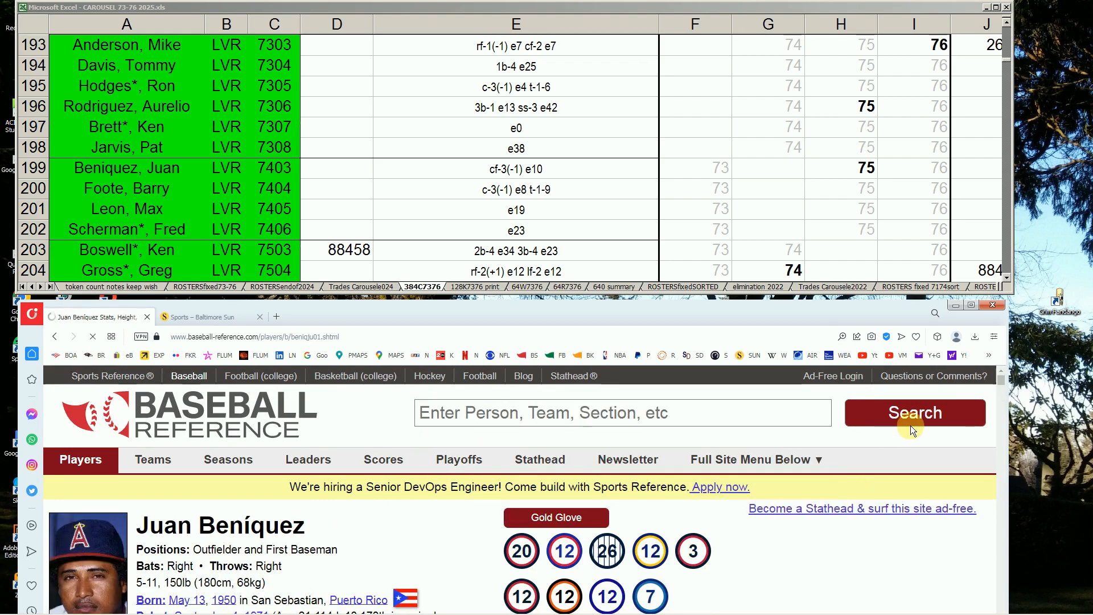
pyautogui.moveTo(1002, 382); pyautogui.dragTo(996, 405)
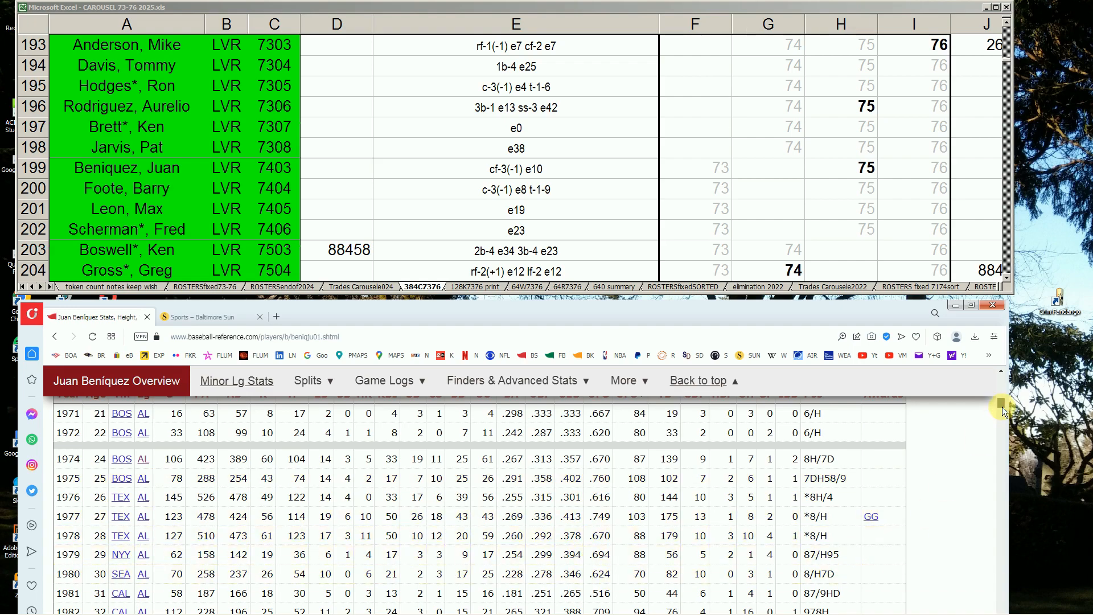
pyautogui.scroll(-1, 1002, 407)
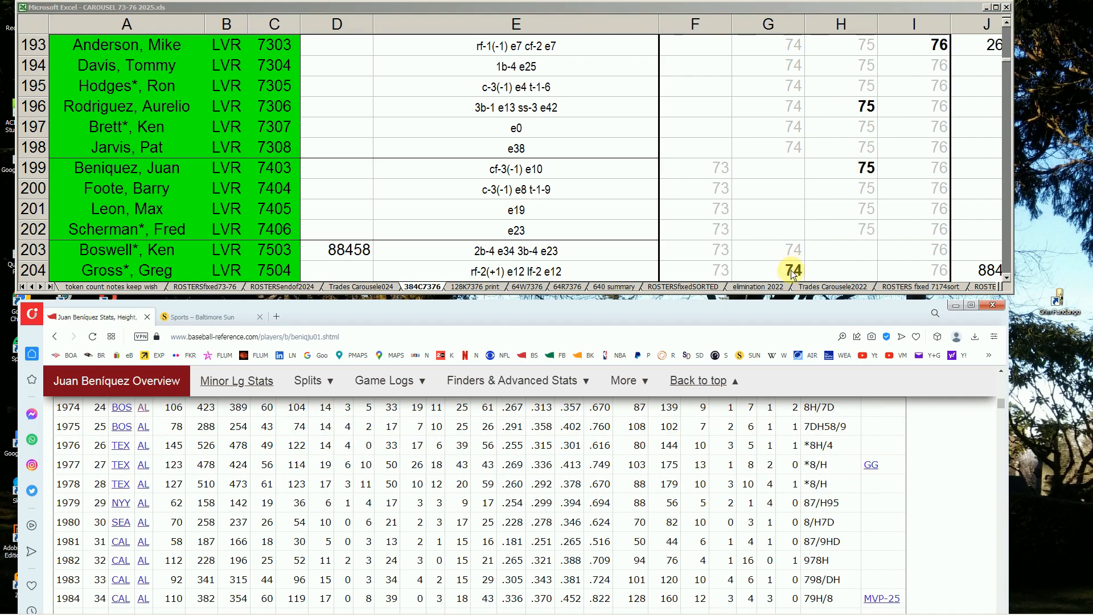
# Recheck the LVR roster in the worksheet, then find Greg Gross on Baseball Reference and examine his season-by-season batting statistics.
pyautogui.click(633, 231)
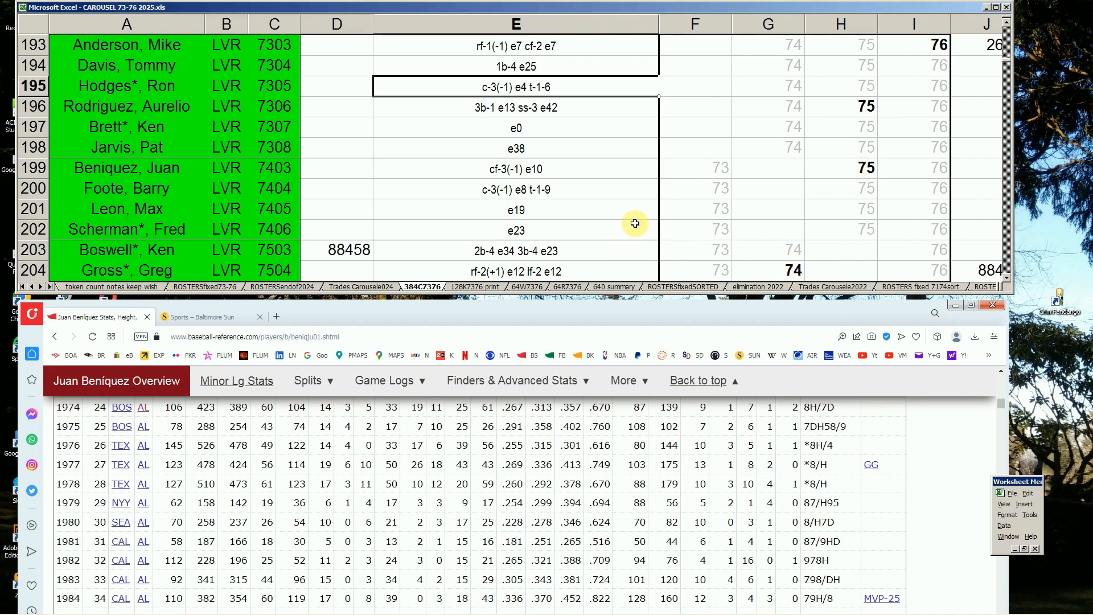
pyautogui.click(630, 225)
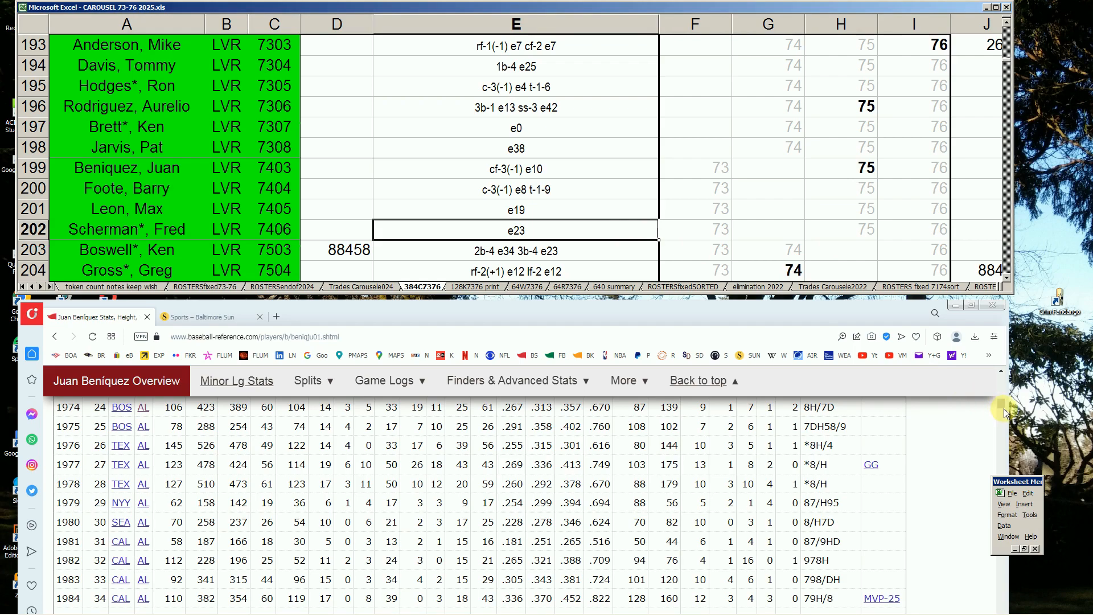
pyautogui.moveTo(1002, 404); pyautogui.dragTo(1003, 389)
pyautogui.click(824, 410)
pyautogui.write('greg')
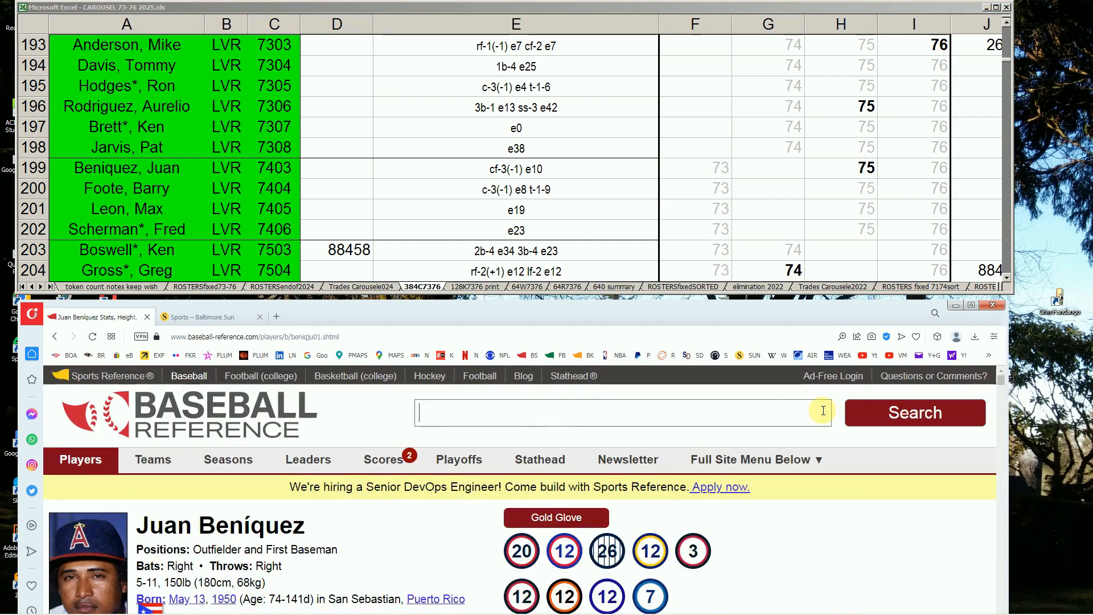
pyautogui.write(' gross')
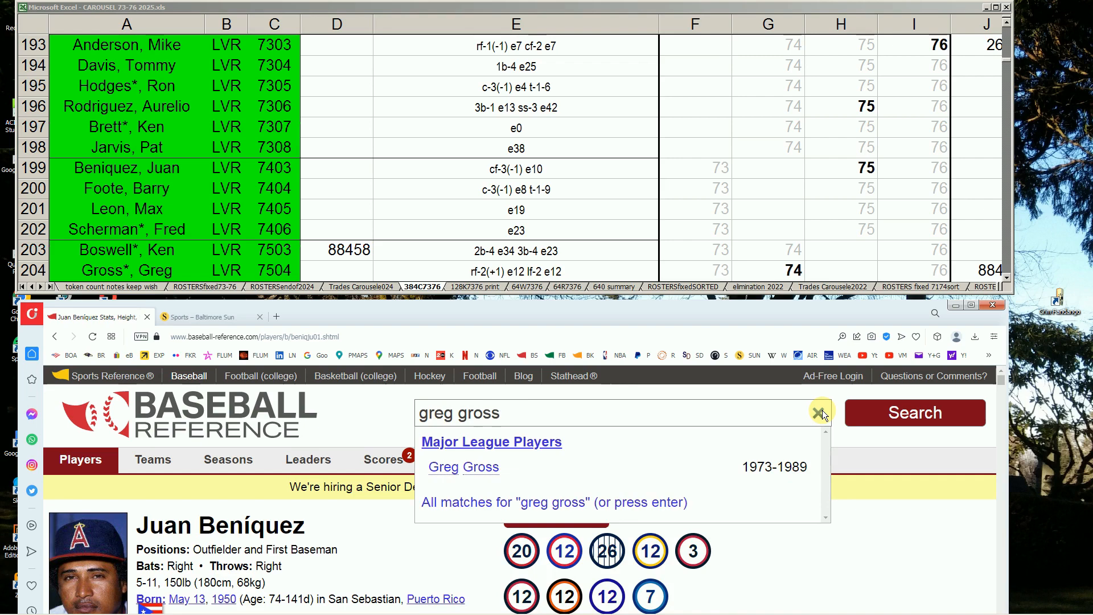
pyautogui.click(489, 475)
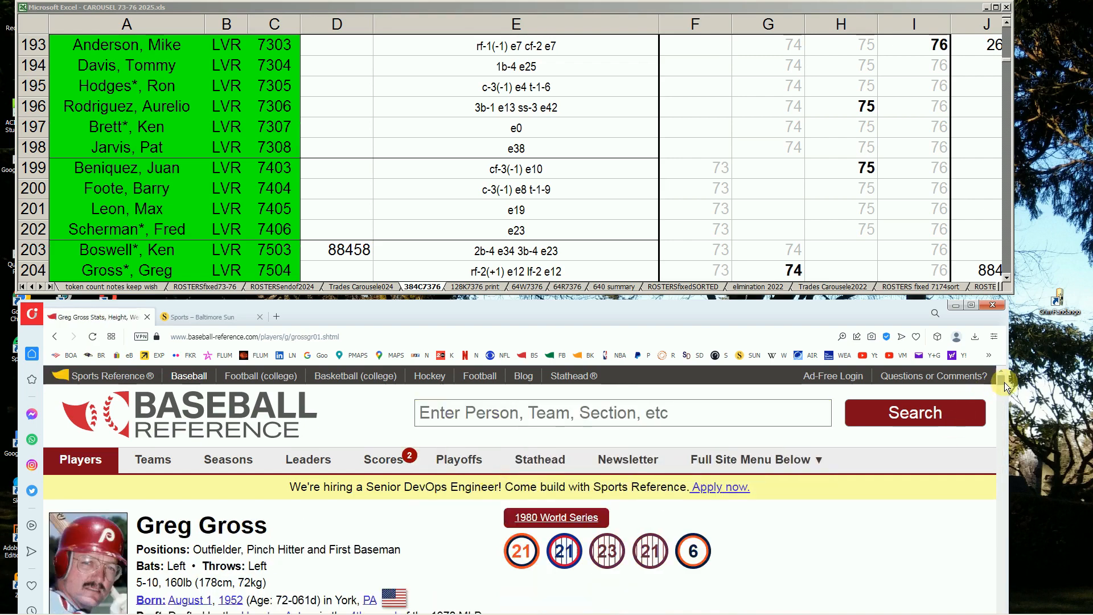
pyautogui.moveTo(1004, 381); pyautogui.dragTo(996, 405)
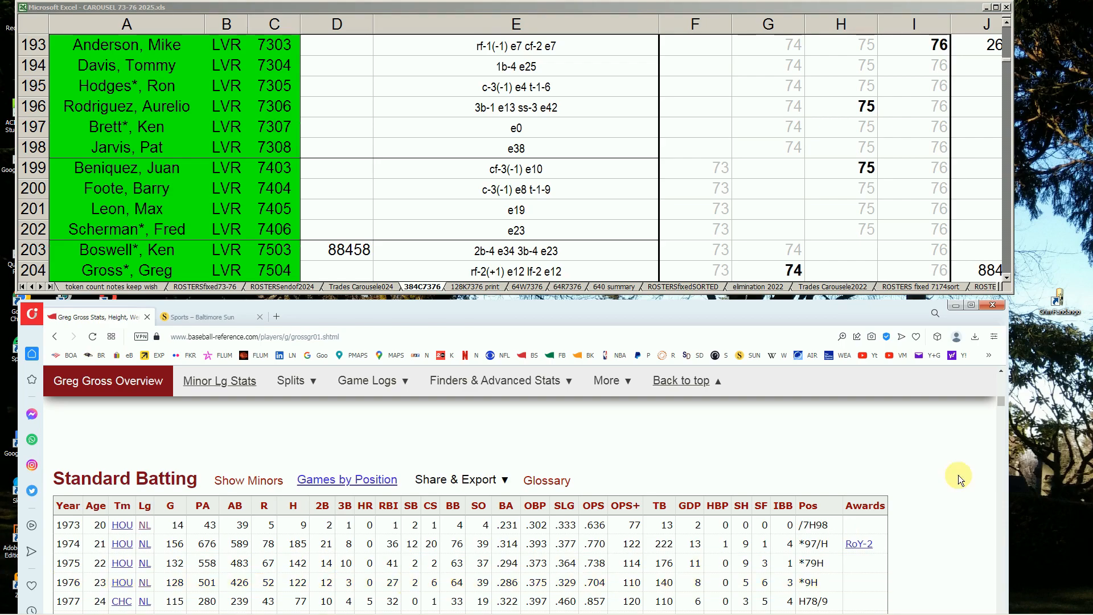
pyautogui.moveTo(1000, 402); pyautogui.dragTo(996, 405)
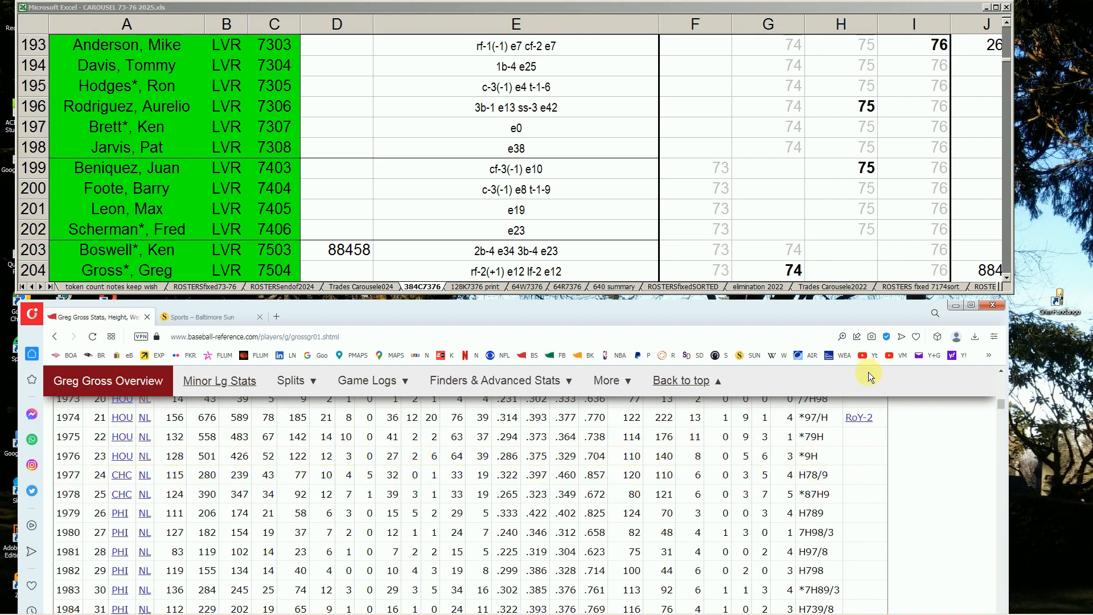
# Recheck Greg Gross's early-season batting rows and bring the MIL team's roster into view in the worksheet.
pyautogui.click(1002, 373)
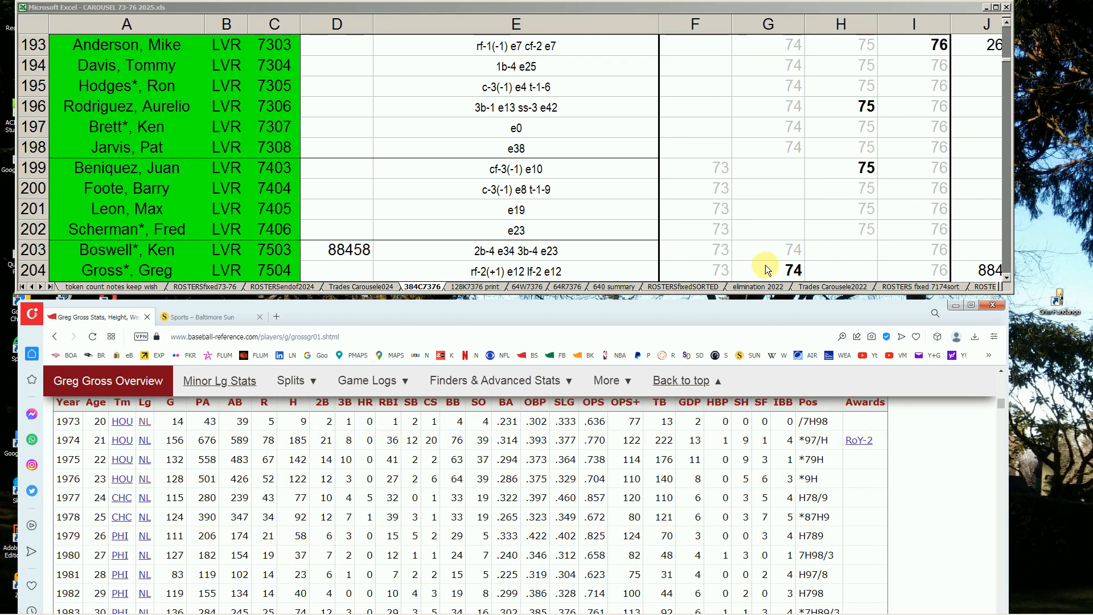
pyautogui.click(797, 251)
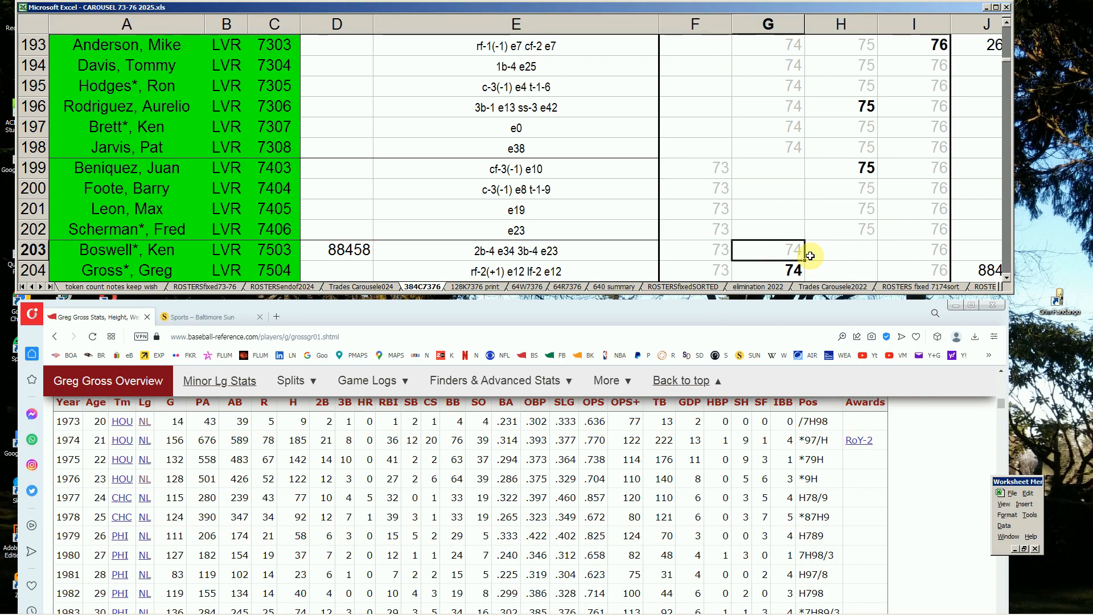
pyautogui.press('pagedown')
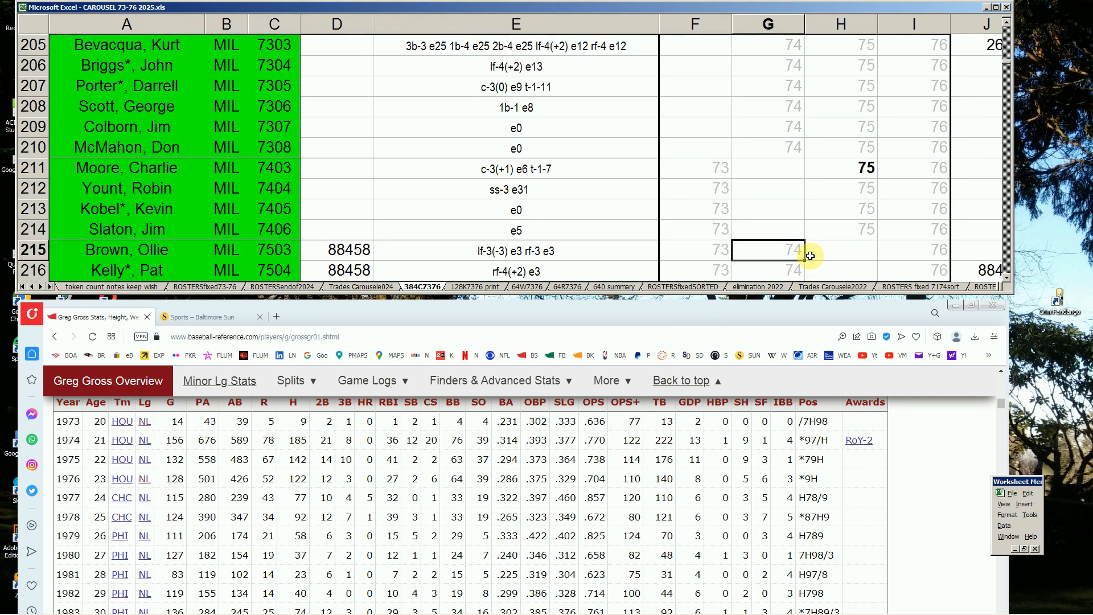
pyautogui.click(219, 127)
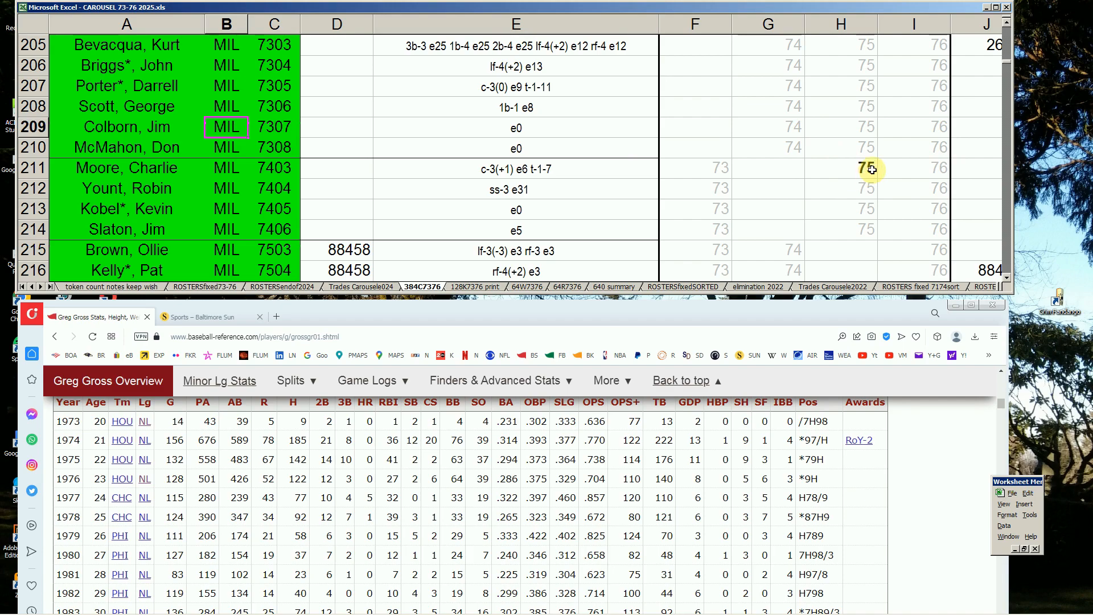
# Search Baseball Reference for Charlie Moore, open the 1973-1987 player's page and examine his season-by-season batting statistics.
pyautogui.moveTo(1003, 406); pyautogui.dragTo(1010, 381)
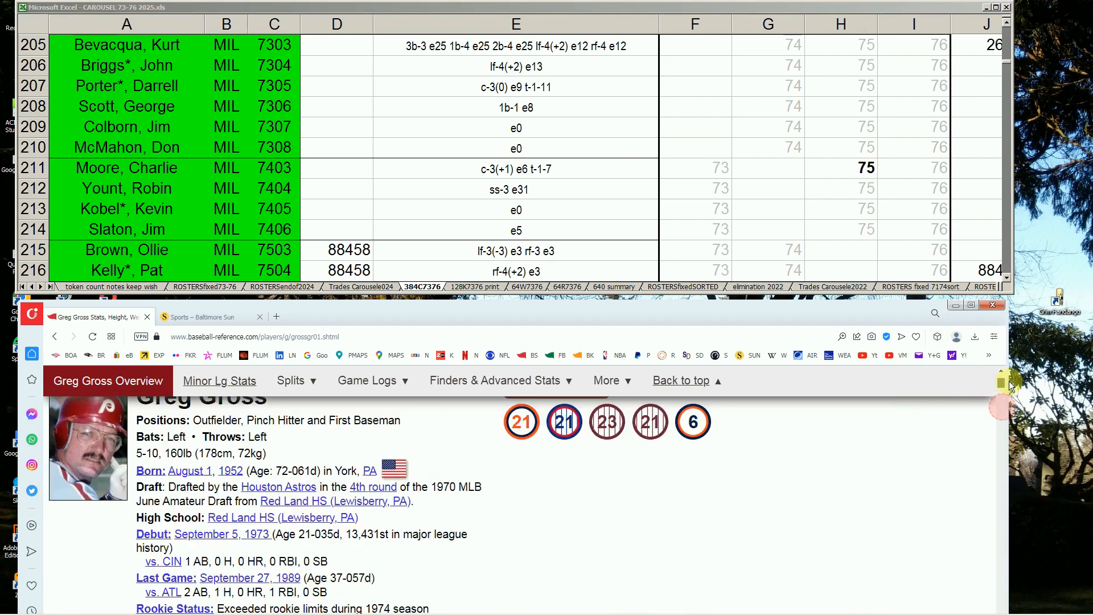
pyautogui.click(763, 413)
pyautogui.write('ch')
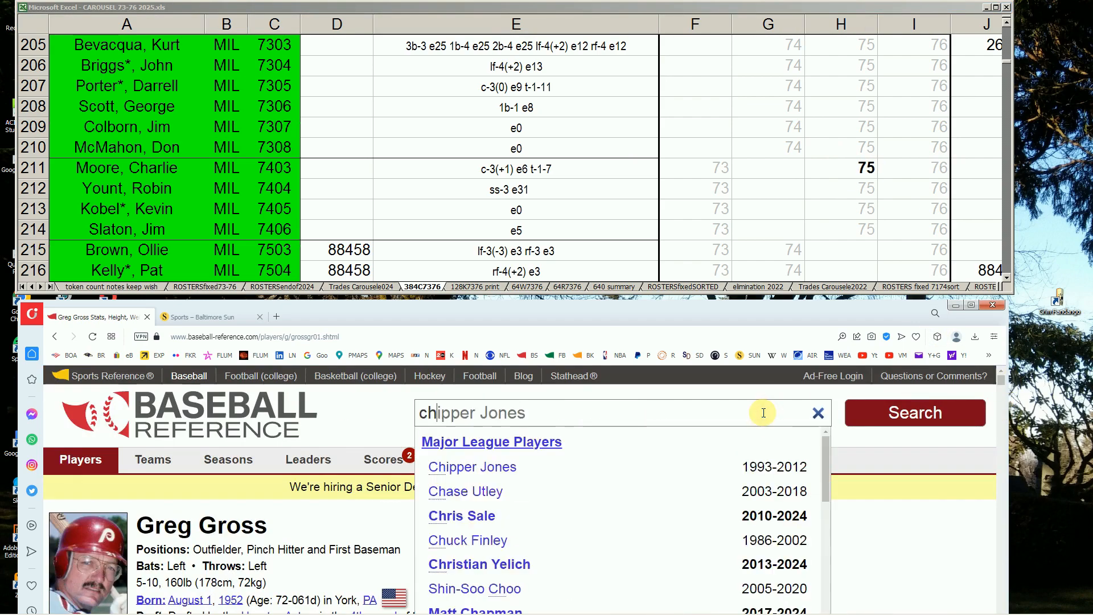
pyautogui.write('arlie moo')
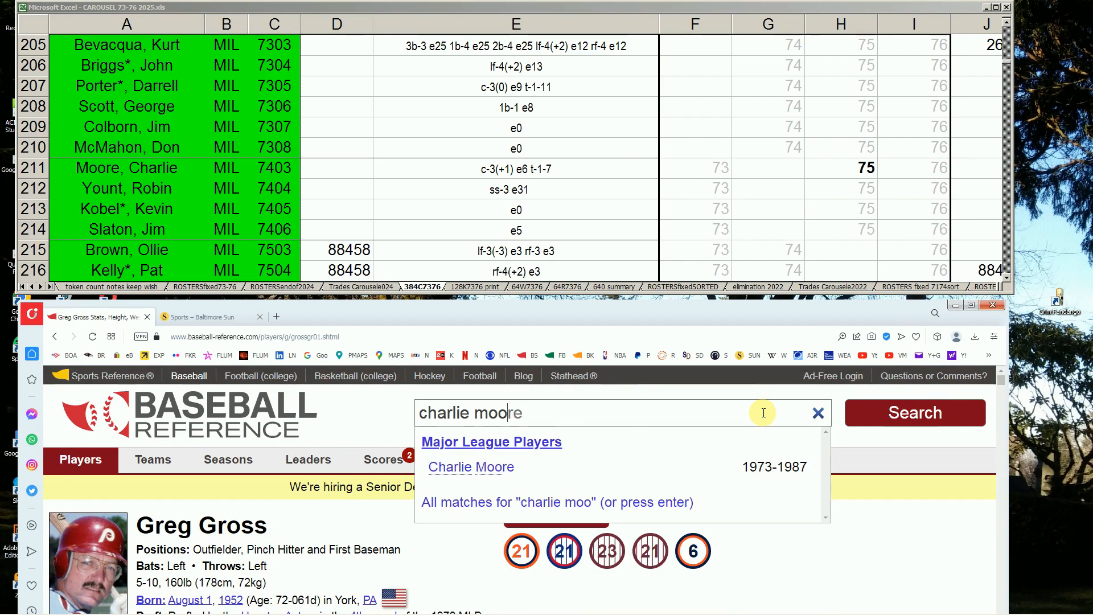
pyautogui.click(514, 480)
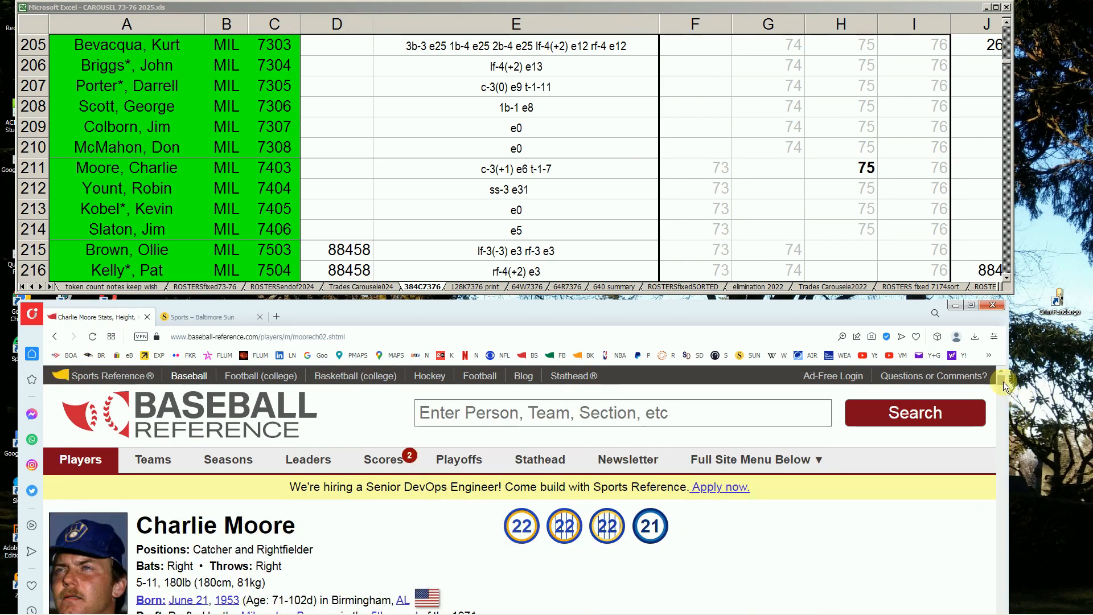
pyautogui.moveTo(1003, 381); pyautogui.dragTo(989, 413)
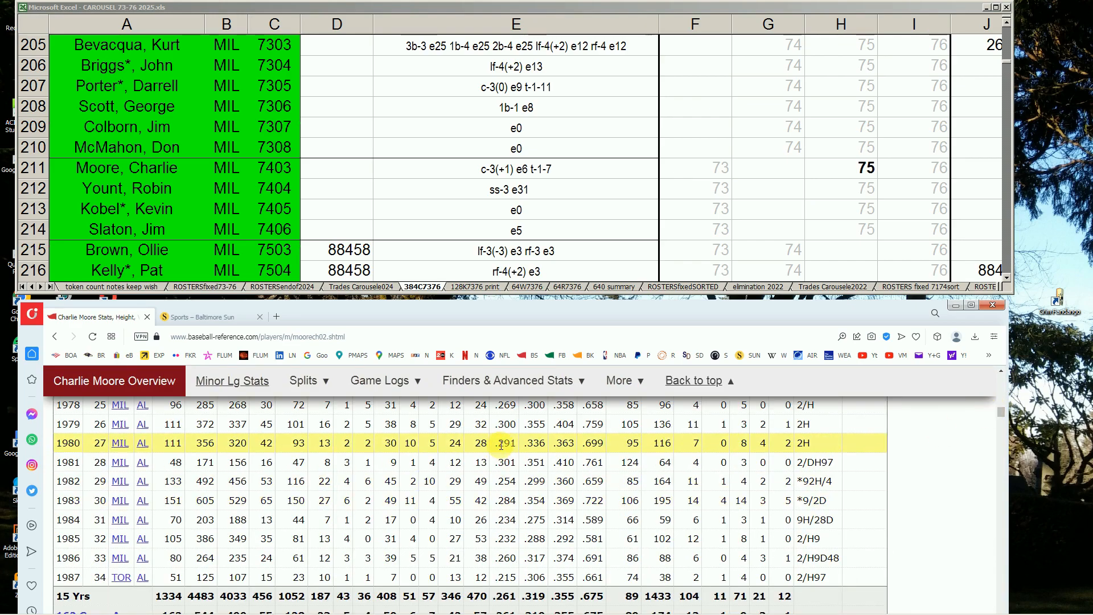
pyautogui.click(1003, 375)
pyautogui.click(1002, 376)
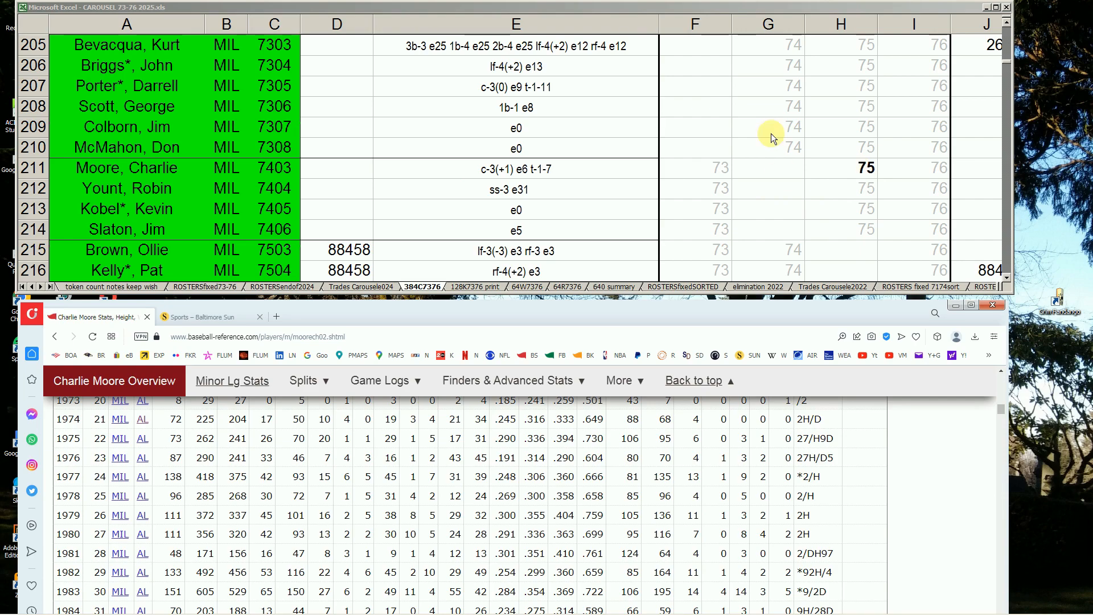
# Move on to the MIN team's roster in the worksheet and select Bill Campbell's 76 entry.
pyautogui.click(874, 176)
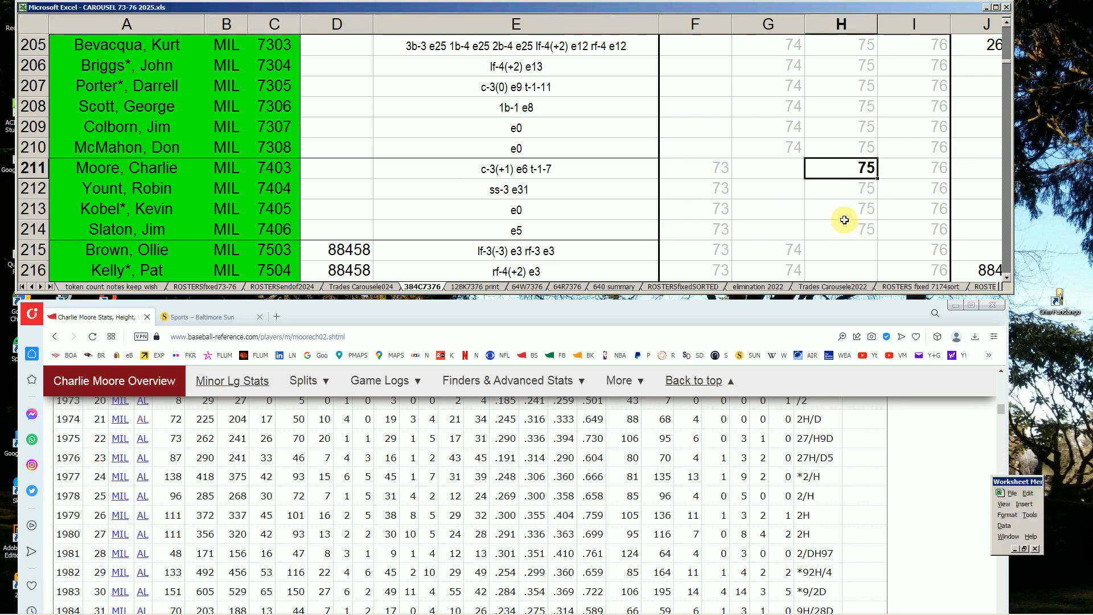
pyautogui.press('pagedown')
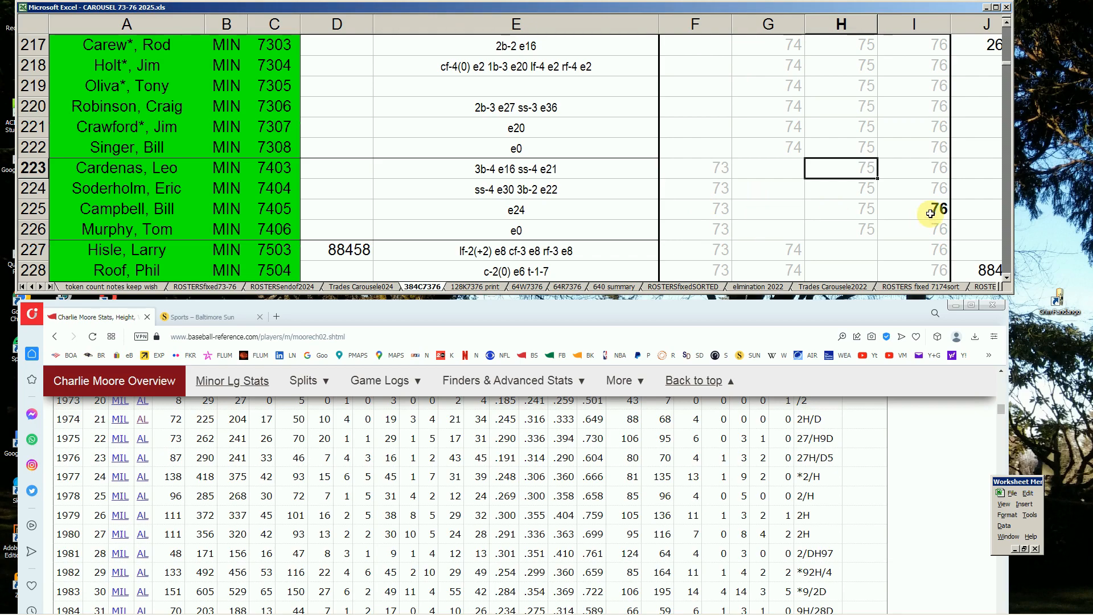
pyautogui.click(933, 212)
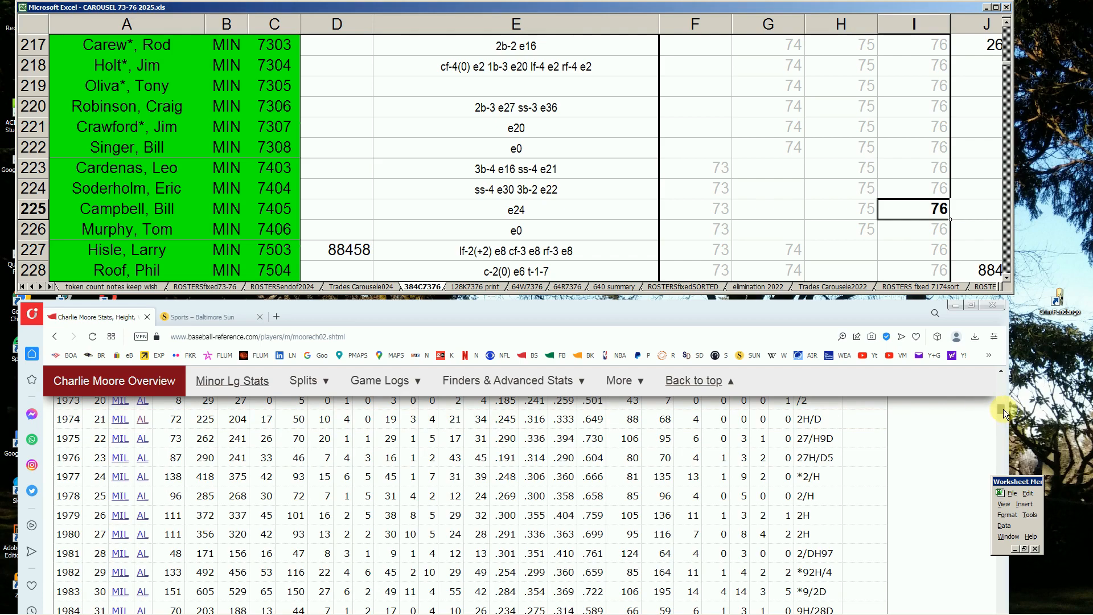
# Search Baseball Reference for Bill Campbell, open the 1973-1987 player's page and examine his 1976 and 1977 pitching statistics, including the 1977 saves details.
pyautogui.moveTo(1005, 403); pyautogui.dragTo(998, 364)
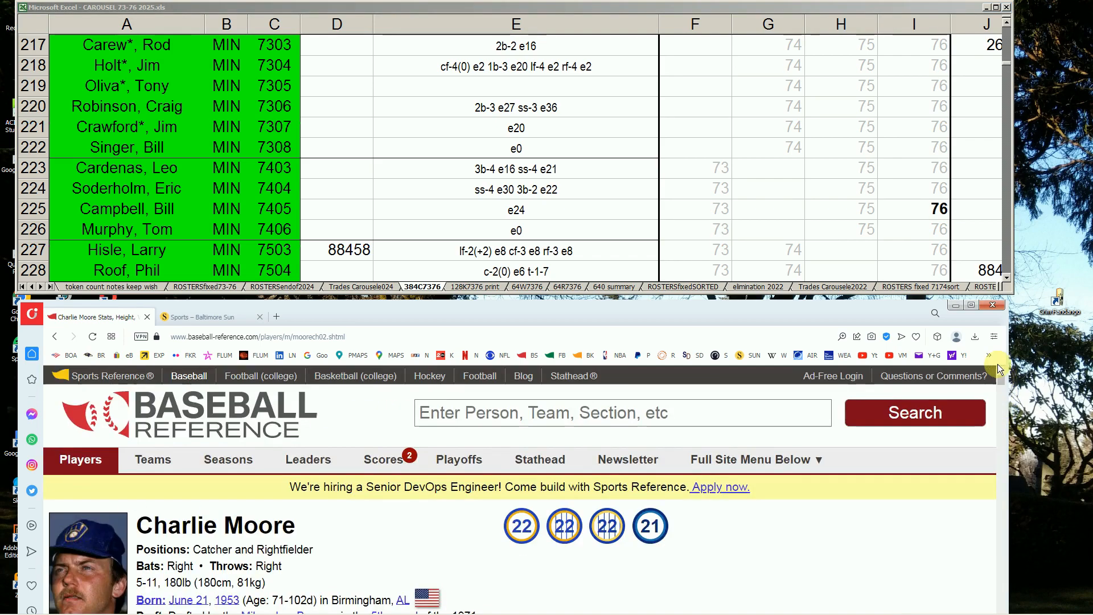
pyautogui.click(739, 410)
pyautogui.write('bi')
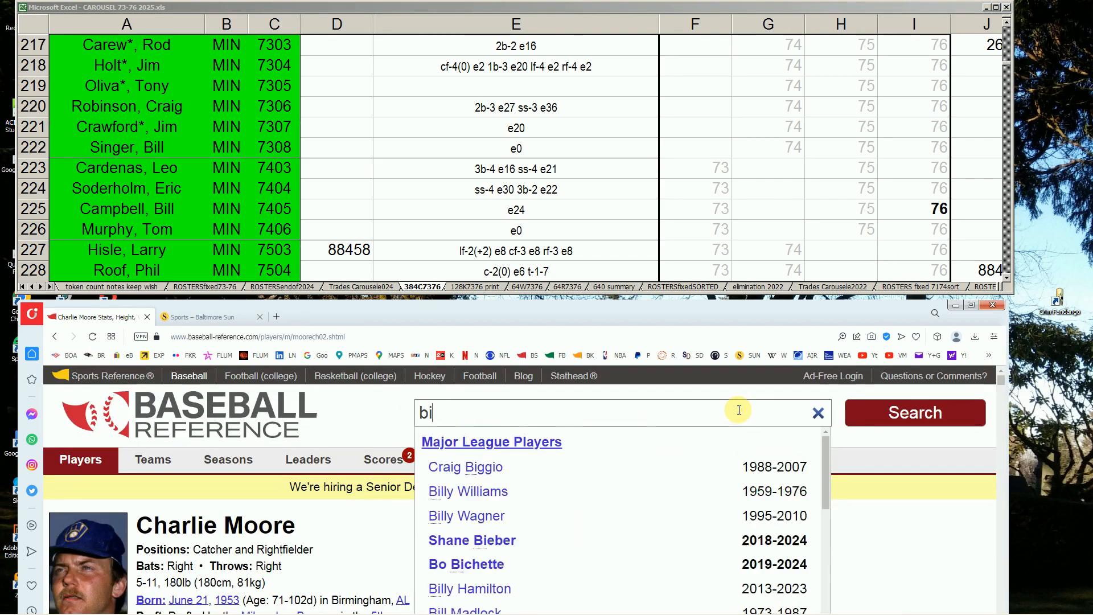
pyautogui.write('ll campb')
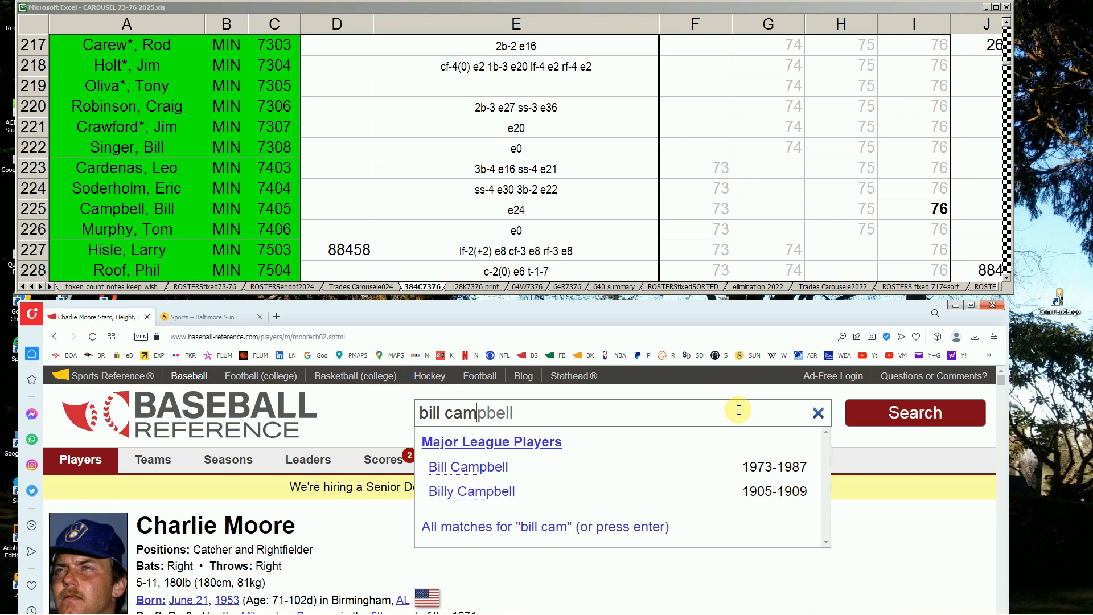
pyautogui.click(496, 466)
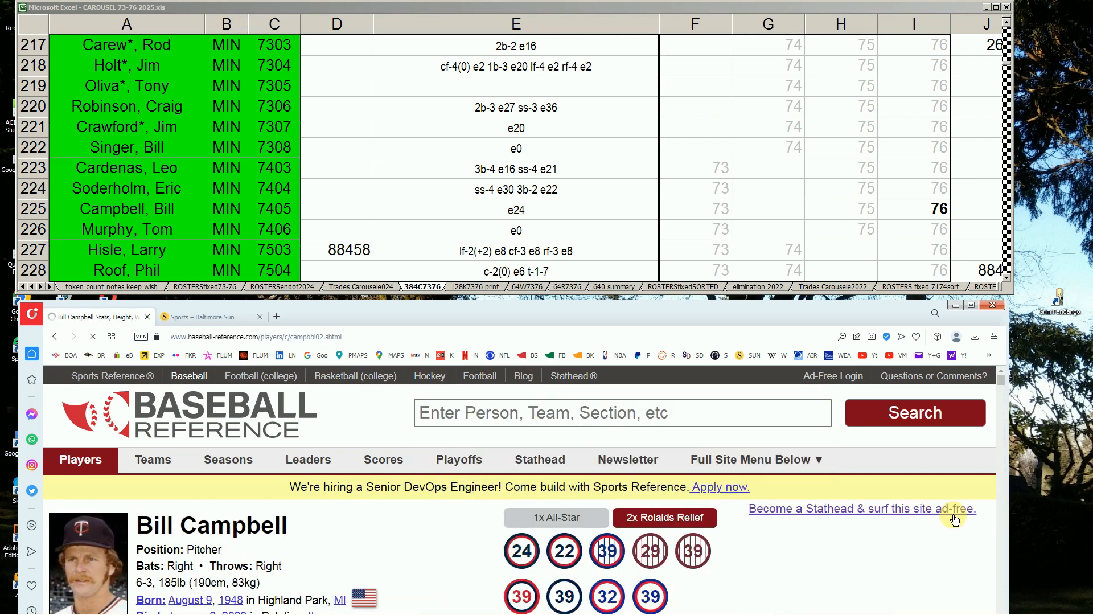
pyautogui.moveTo(1006, 384); pyautogui.dragTo(995, 418)
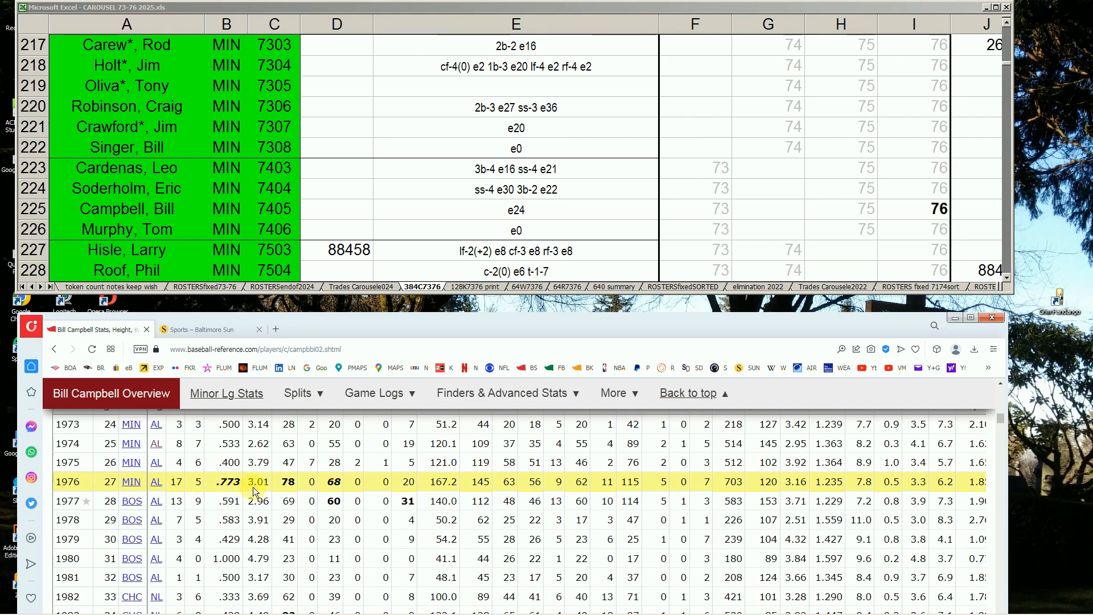
pyautogui.moveTo(255, 490)
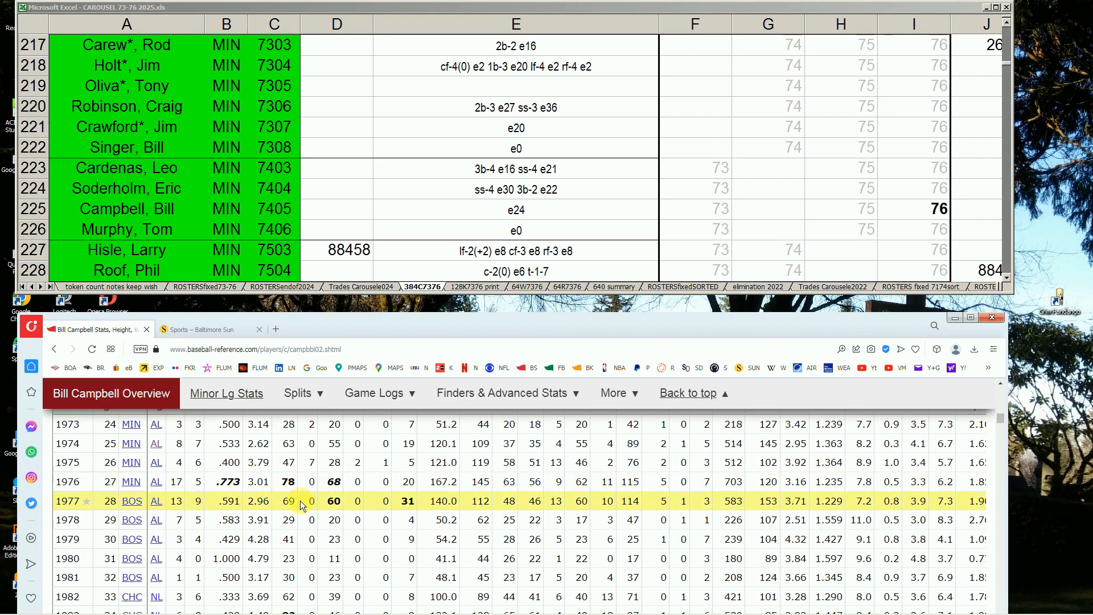
pyautogui.moveTo(411, 503)
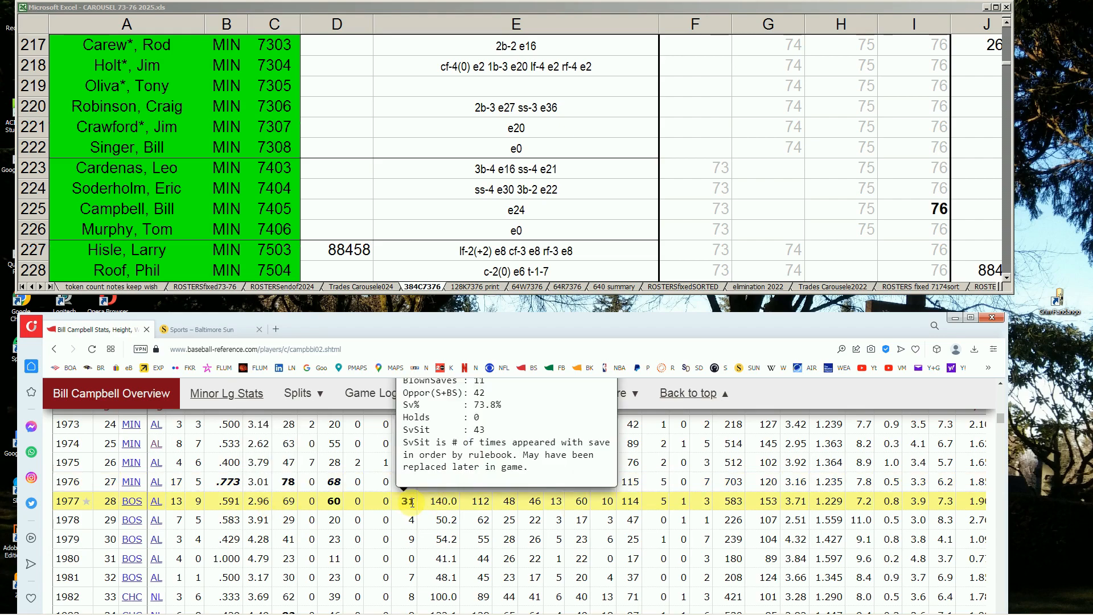
pyautogui.moveTo(785, 485)
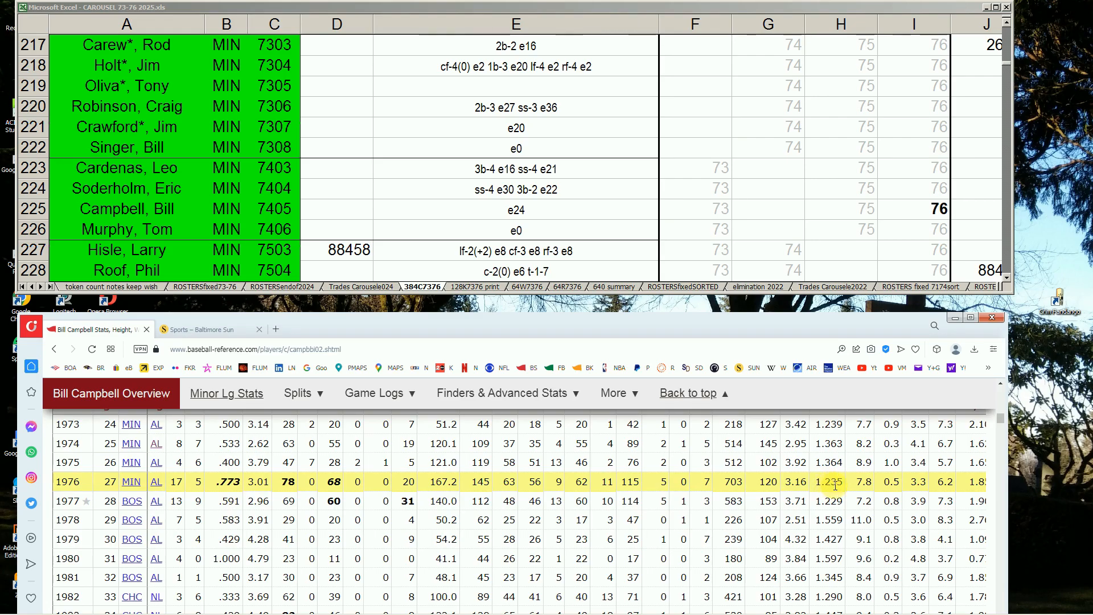
# Revisit Bill Campbell's season entries in the worksheet and bring the NYM team's roster into view.
pyautogui.click(931, 209)
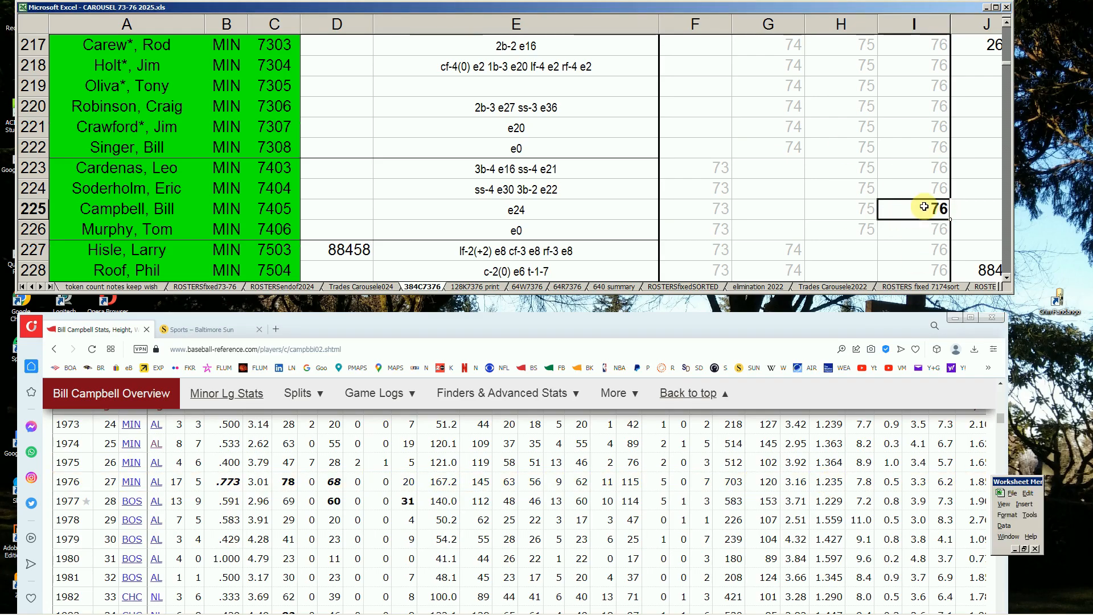
pyautogui.click(682, 216)
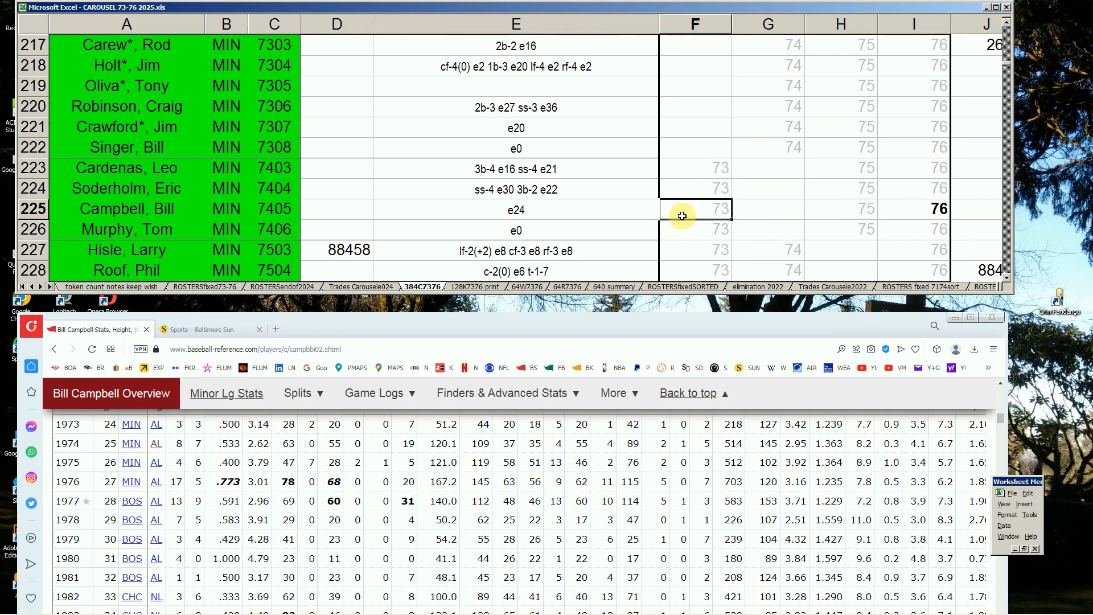
pyautogui.press('pagedown')
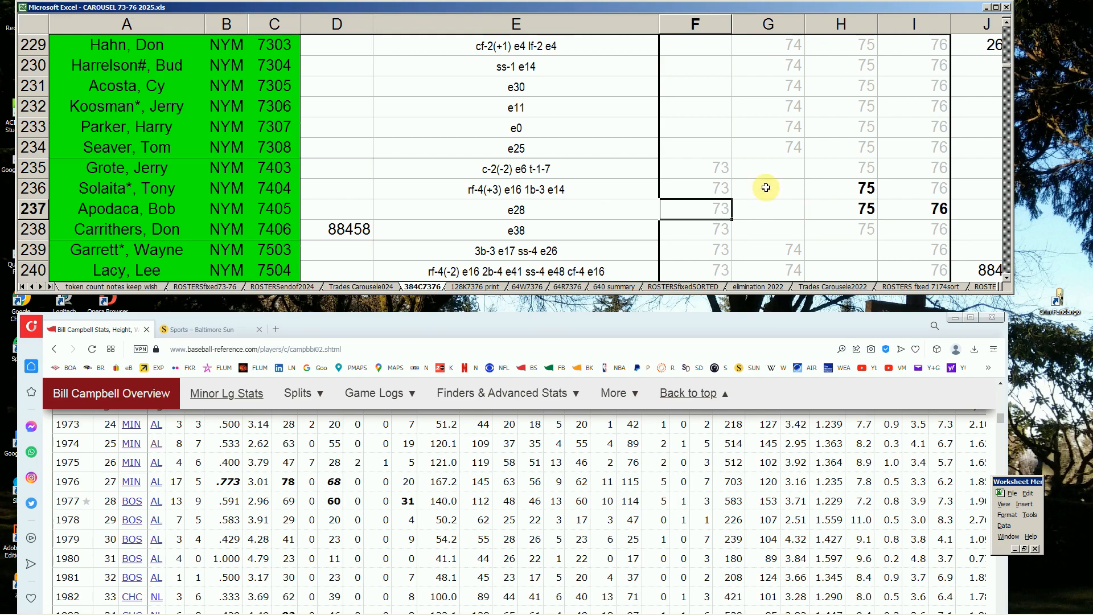
# Search Baseball Reference for Tony Solaita, open his player page and examine his batting statistics from 1974 onward.
pyautogui.moveTo(1000, 419); pyautogui.dragTo(1006, 387)
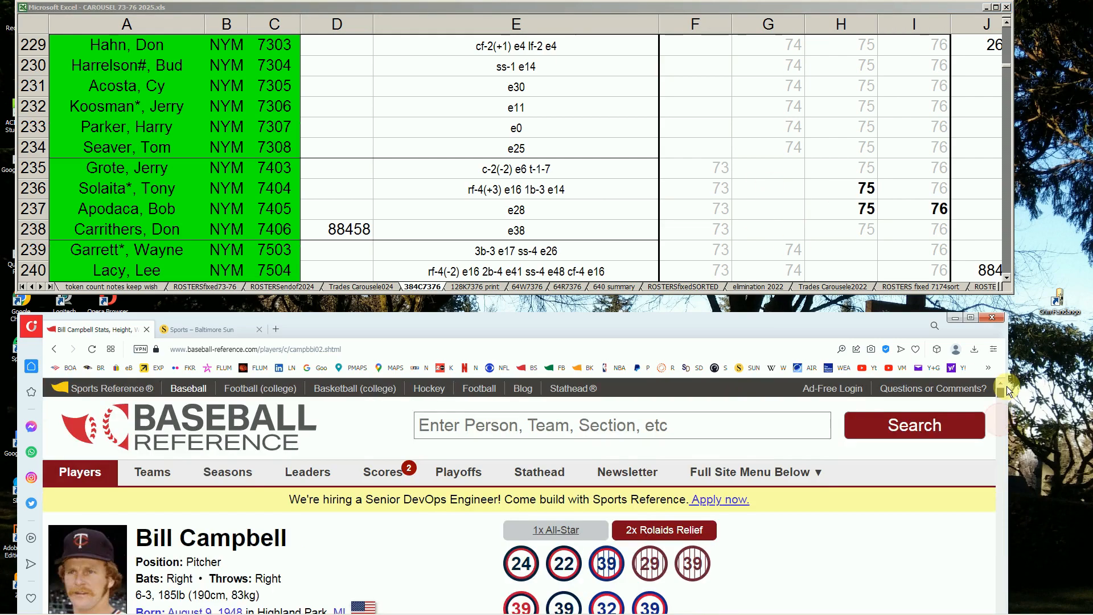
pyautogui.click(797, 422)
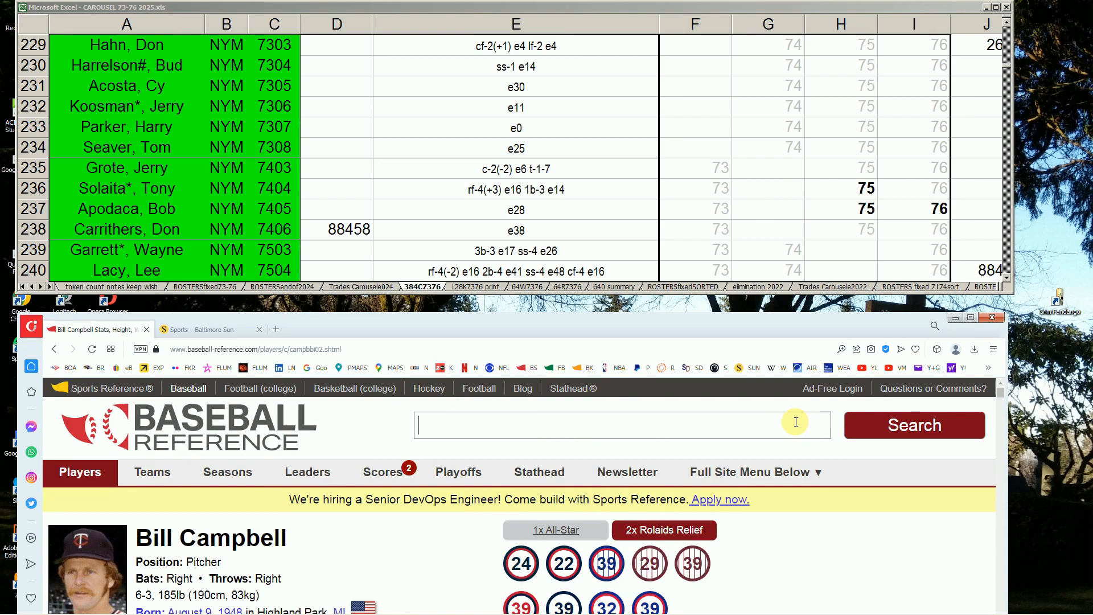
pyautogui.write('solaita')
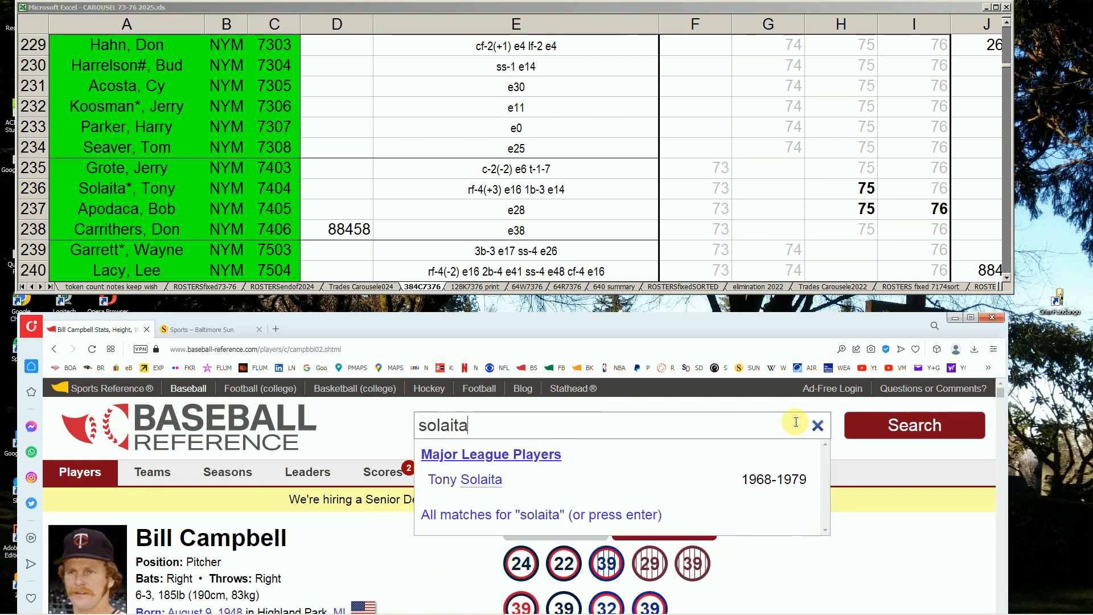
pyautogui.click(481, 481)
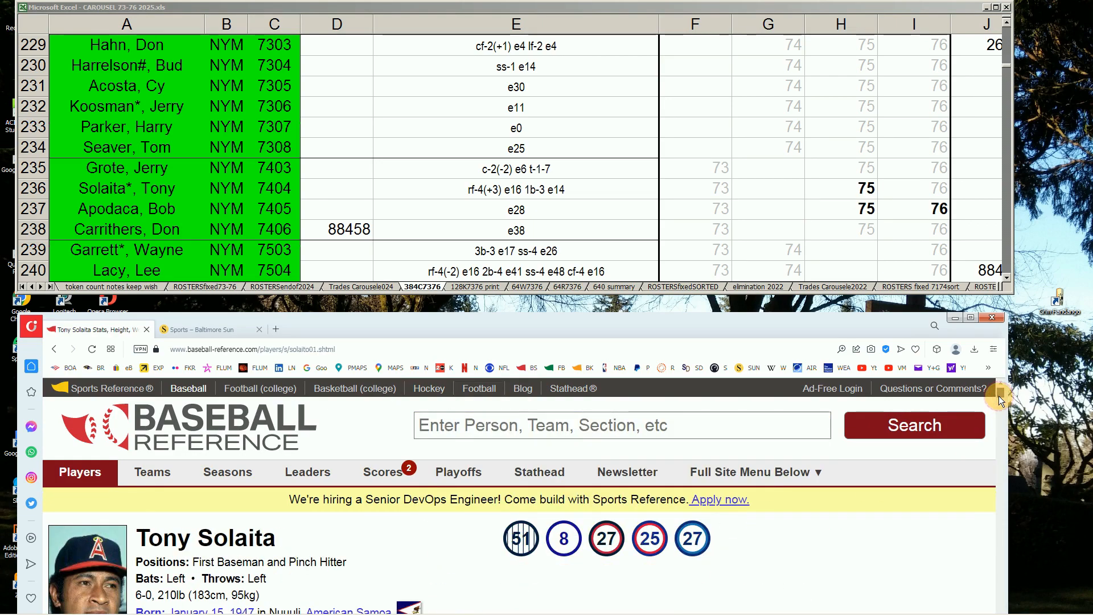
pyautogui.moveTo(1000, 395); pyautogui.dragTo(985, 428)
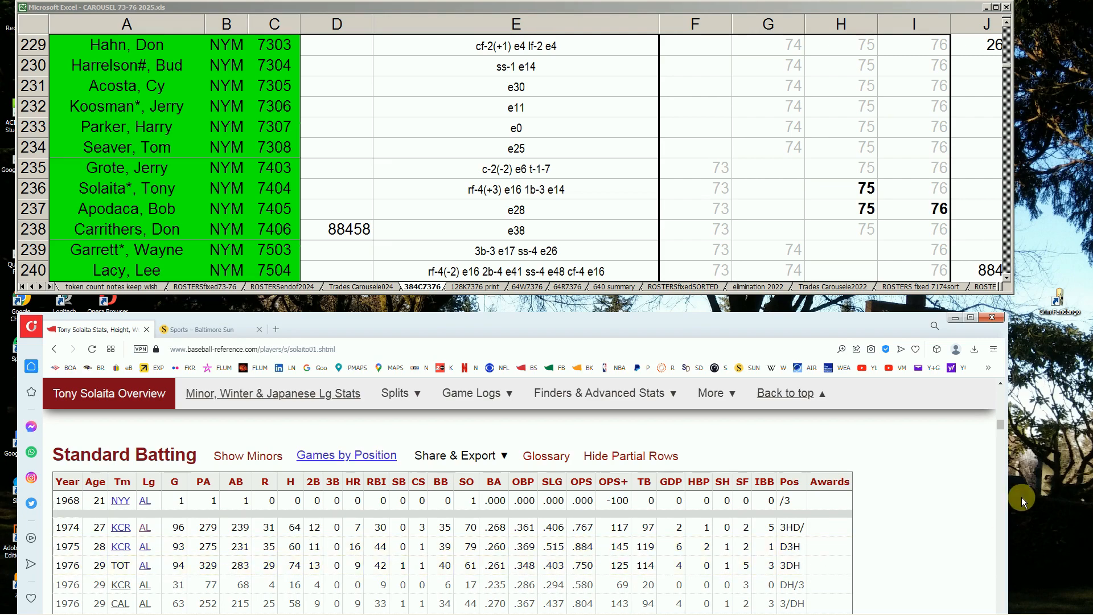
pyautogui.moveTo(997, 425); pyautogui.dragTo(997, 429)
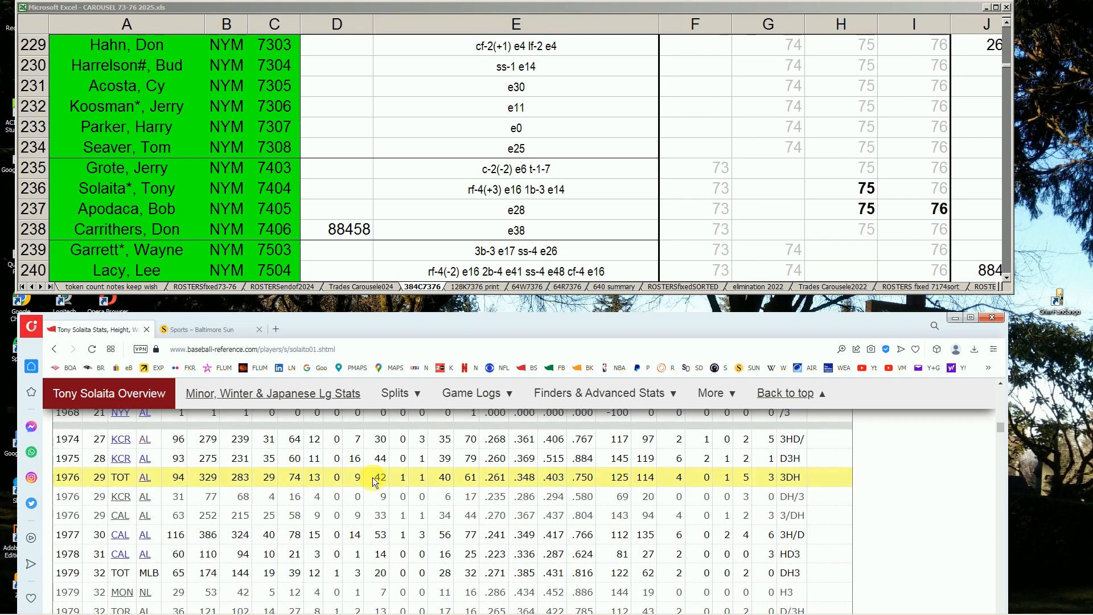
pyautogui.moveTo(999, 428); pyautogui.dragTo(999, 428)
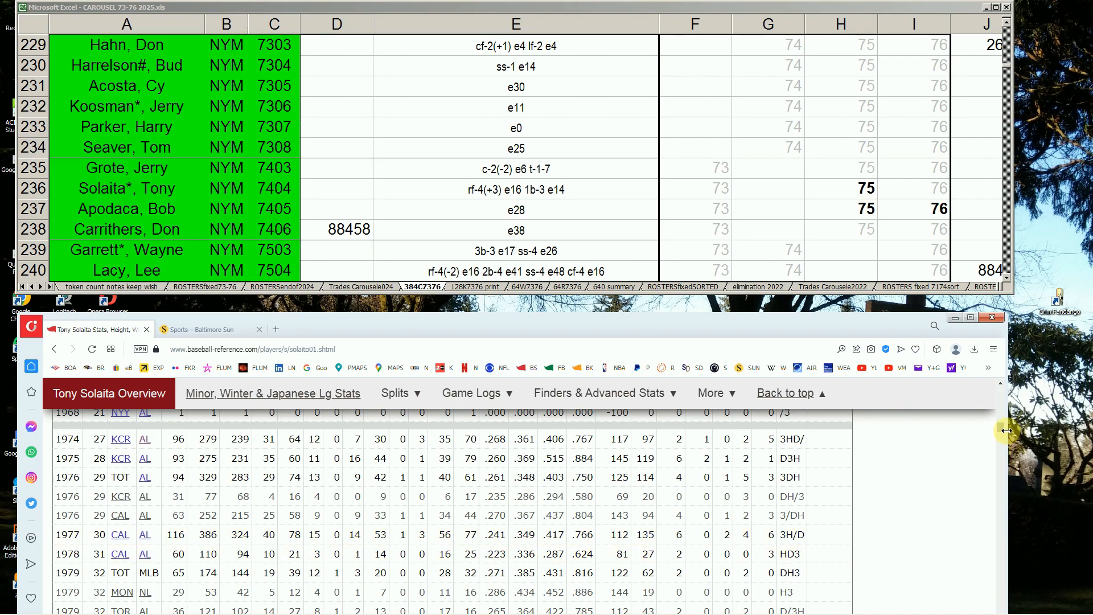
# Search Baseball Reference for Bob Apodaca, open his player page and examine his 1975 and 1976 pitching statistics.
pyautogui.moveTo(1003, 428); pyautogui.dragTo(1004, 398)
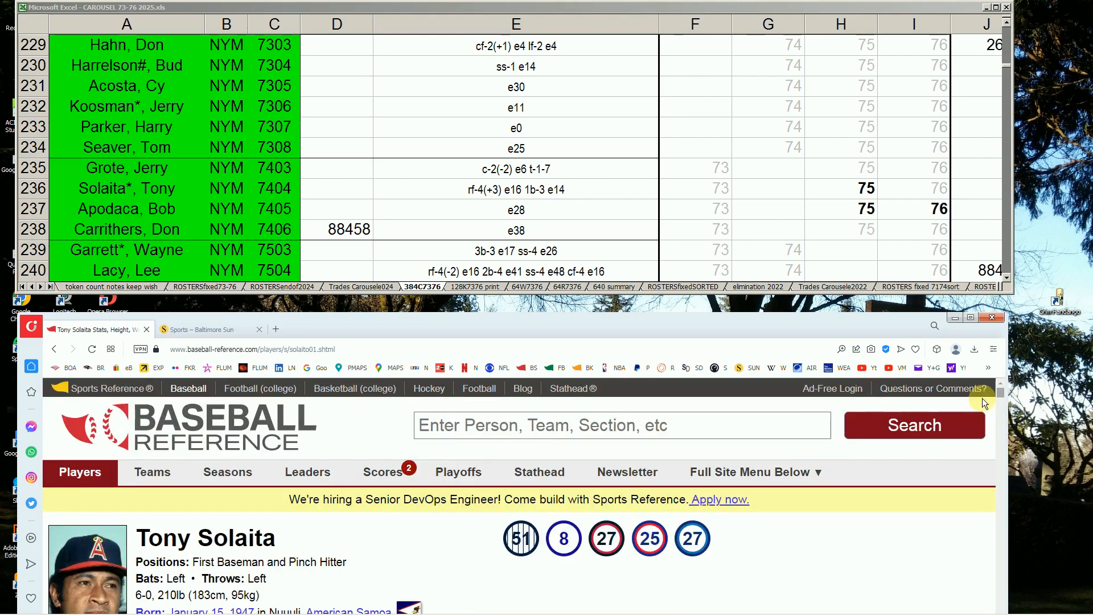
pyautogui.click(798, 425)
pyautogui.write('a')
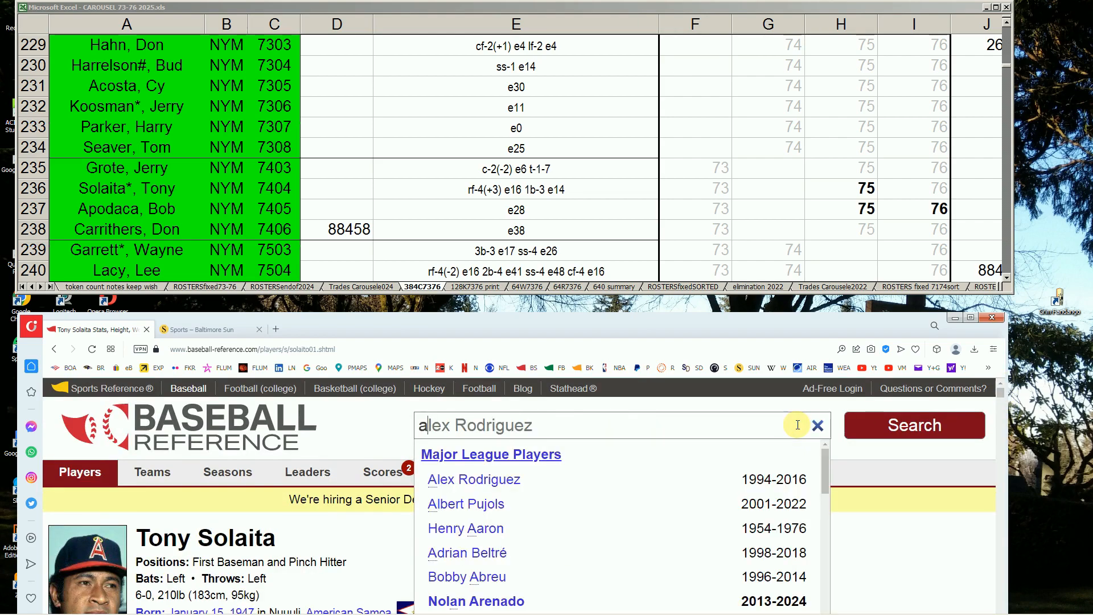
pyautogui.write('p')
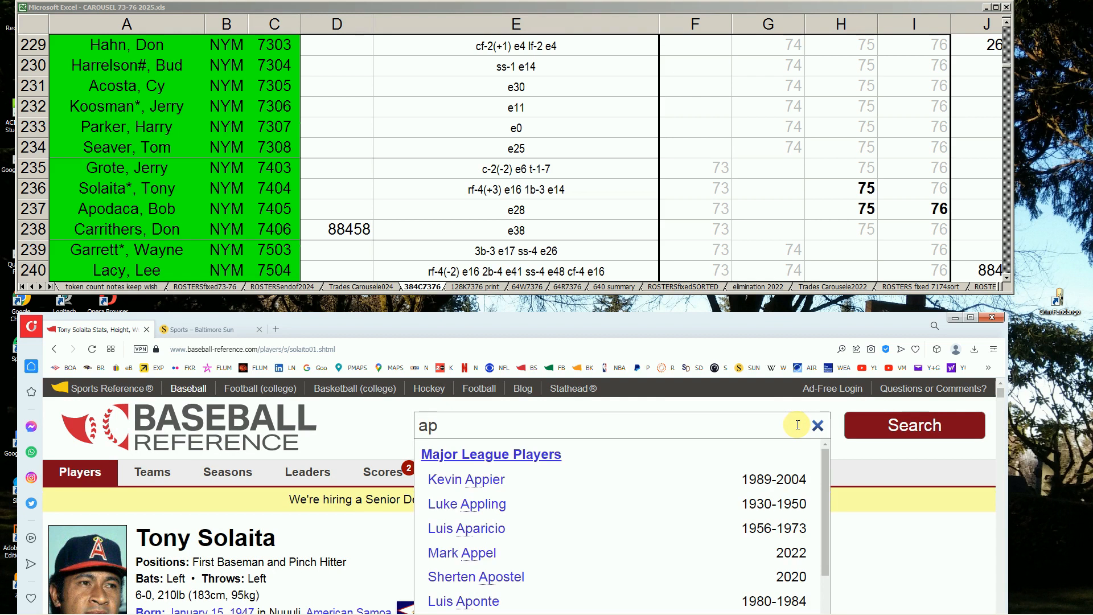
pyautogui.write('od')
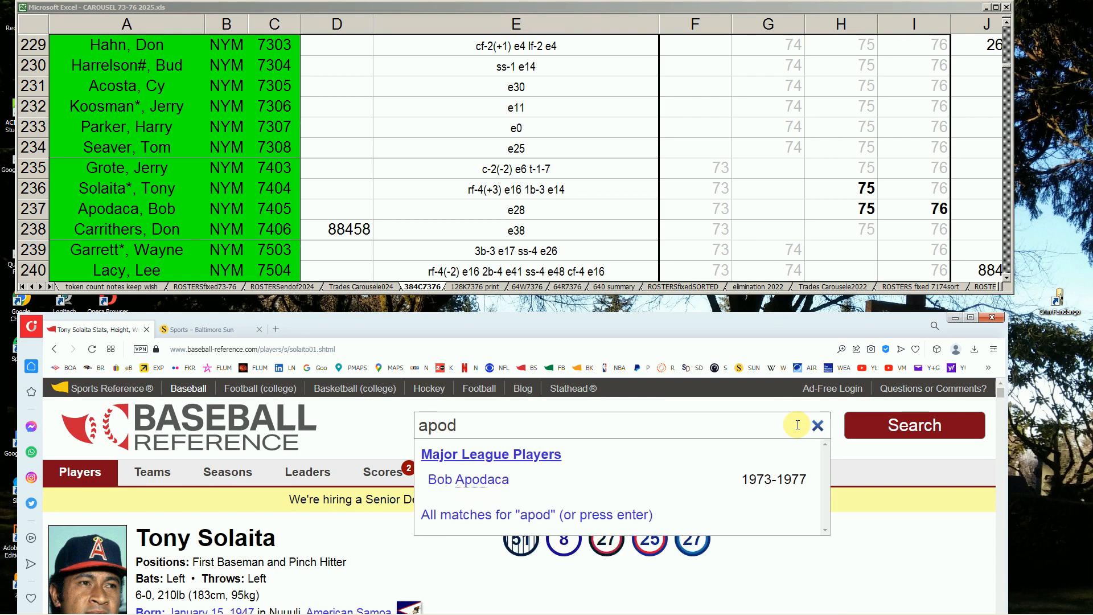
pyautogui.click(466, 480)
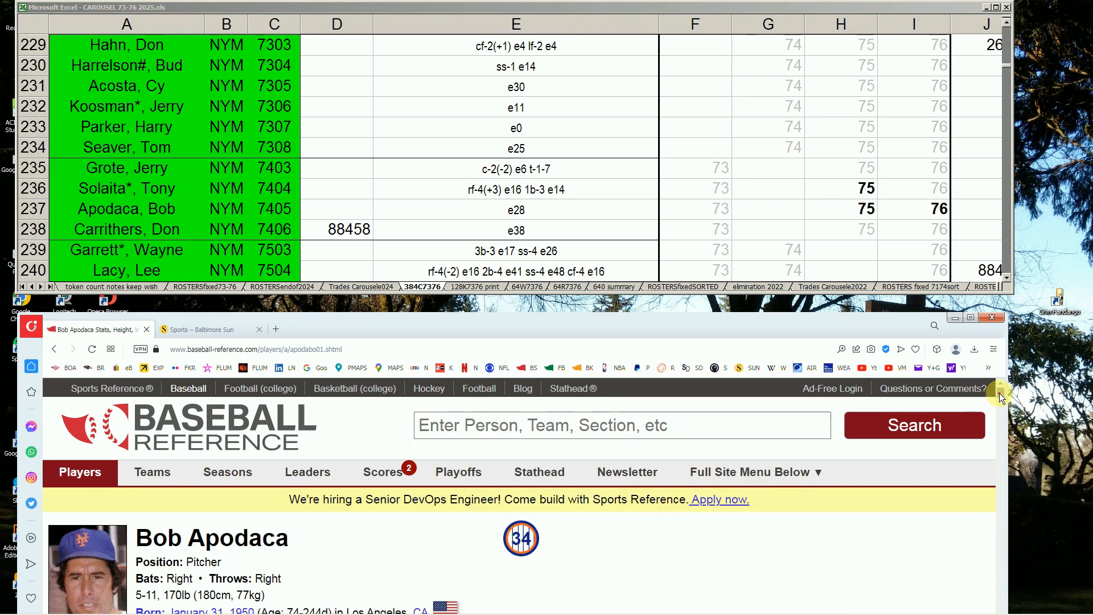
pyautogui.moveTo(999, 393); pyautogui.dragTo(993, 427)
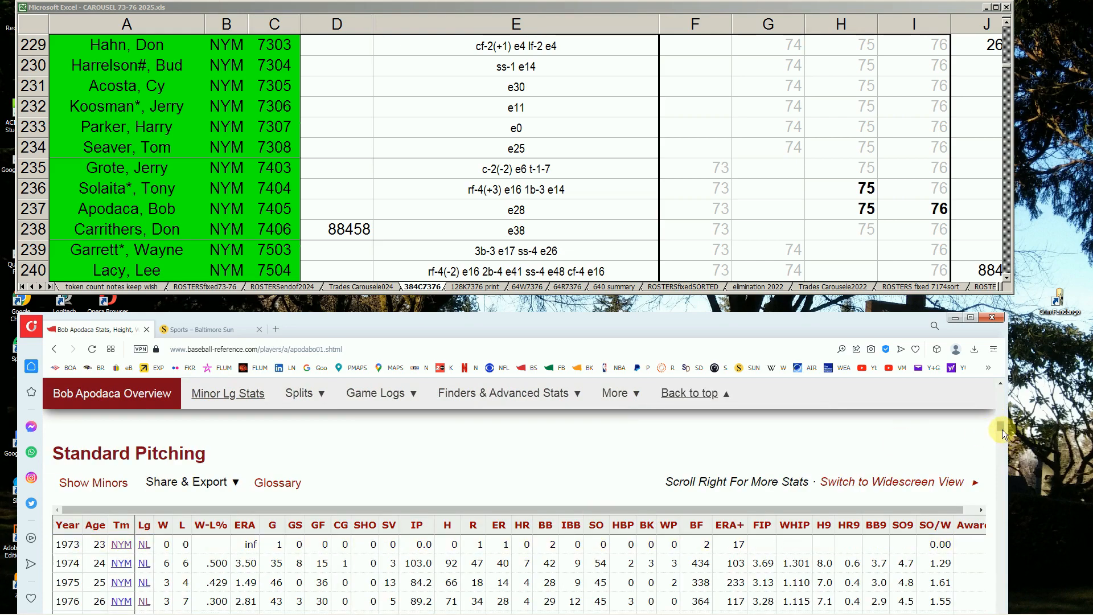
pyautogui.moveTo(1003, 429); pyautogui.dragTo(1004, 431)
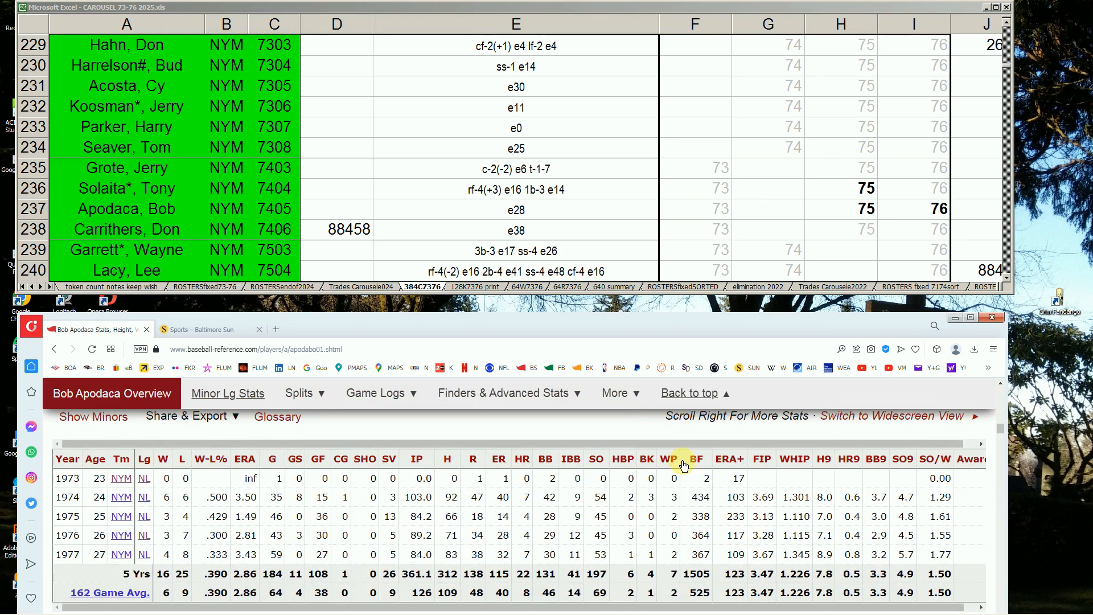
pyautogui.click(438, 501)
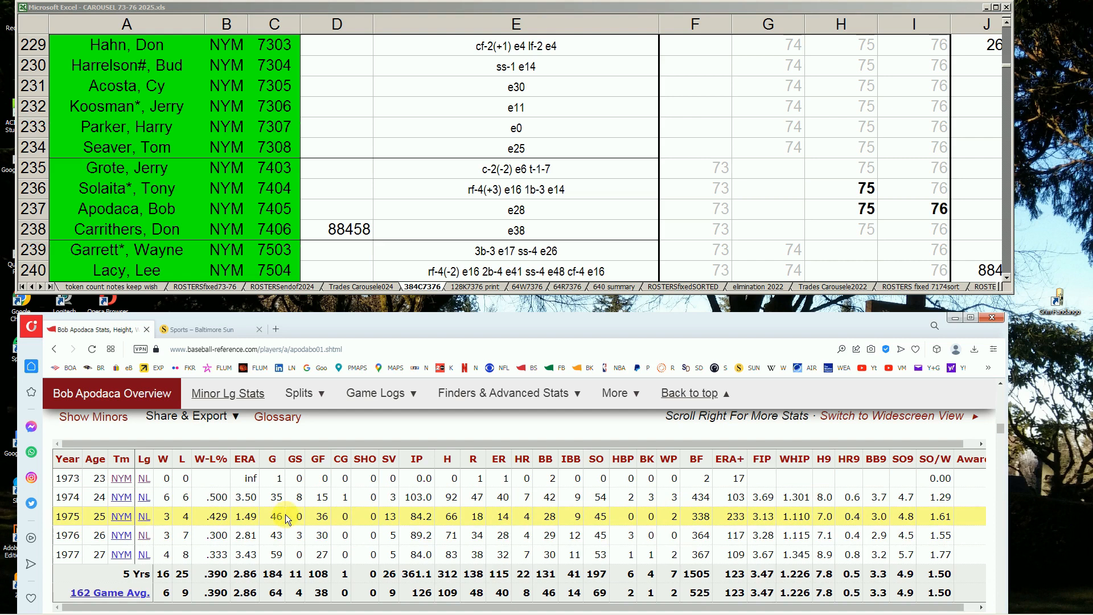
pyautogui.moveTo(242, 515)
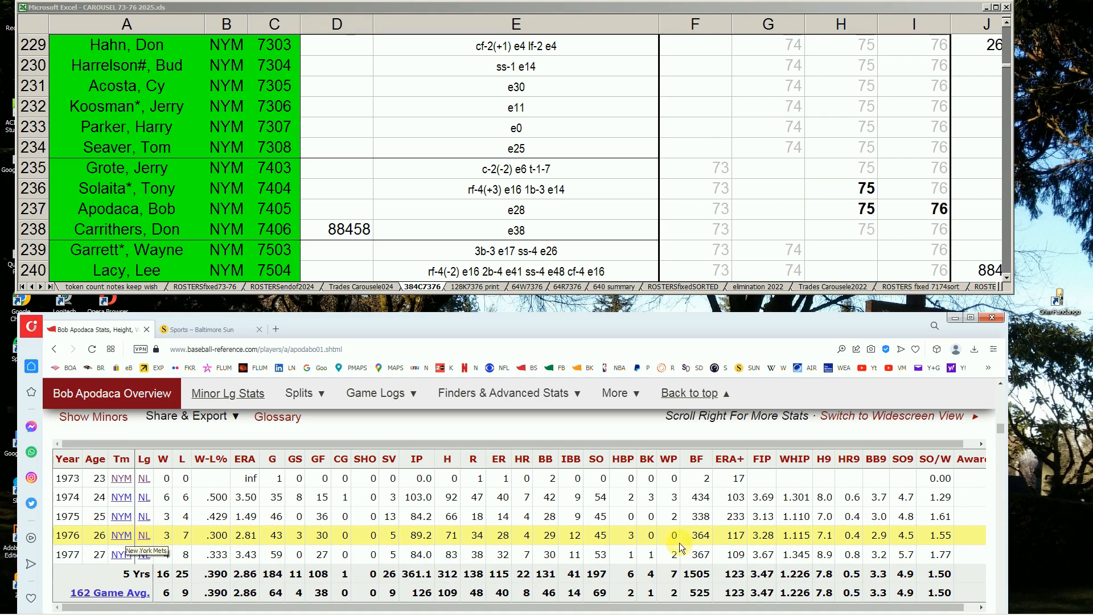
# Revisit Tony Solaita's 75 entry and Bob Apodaca's 75 and 76 entries in the NYM roster of the Excel worksheet.
pyautogui.click(864, 186)
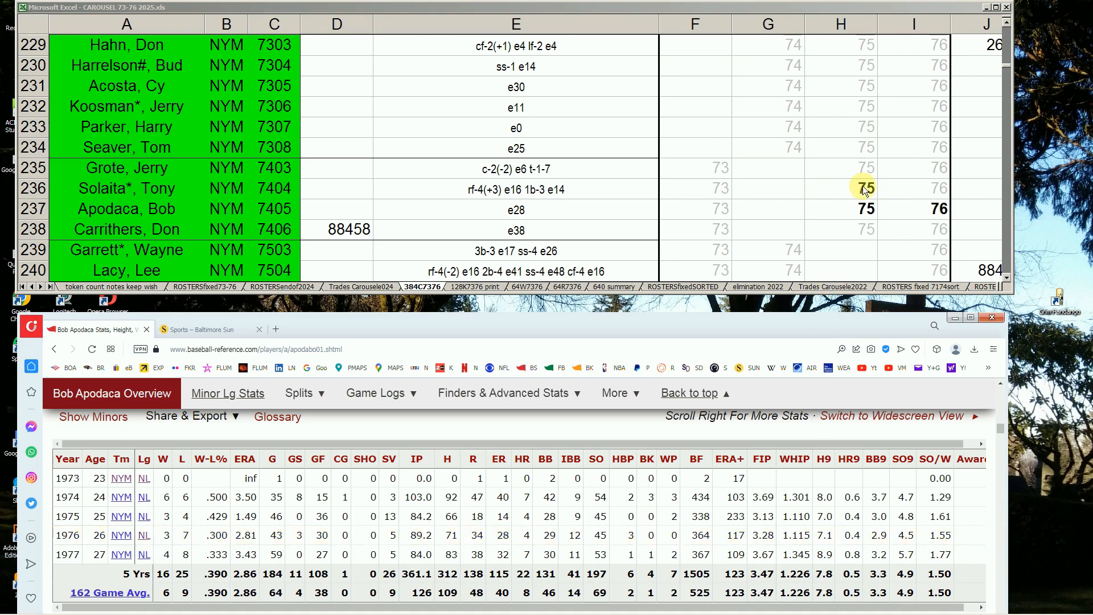
pyautogui.click(864, 187)
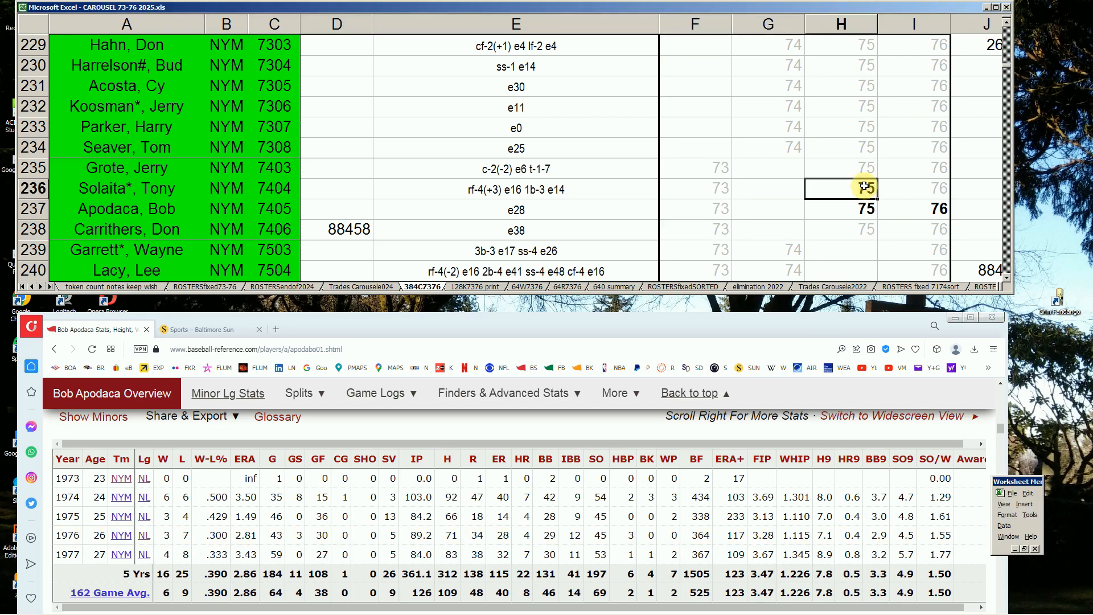
pyautogui.click(933, 211)
pyautogui.moveTo(866, 189); pyautogui.dragTo(866, 209)
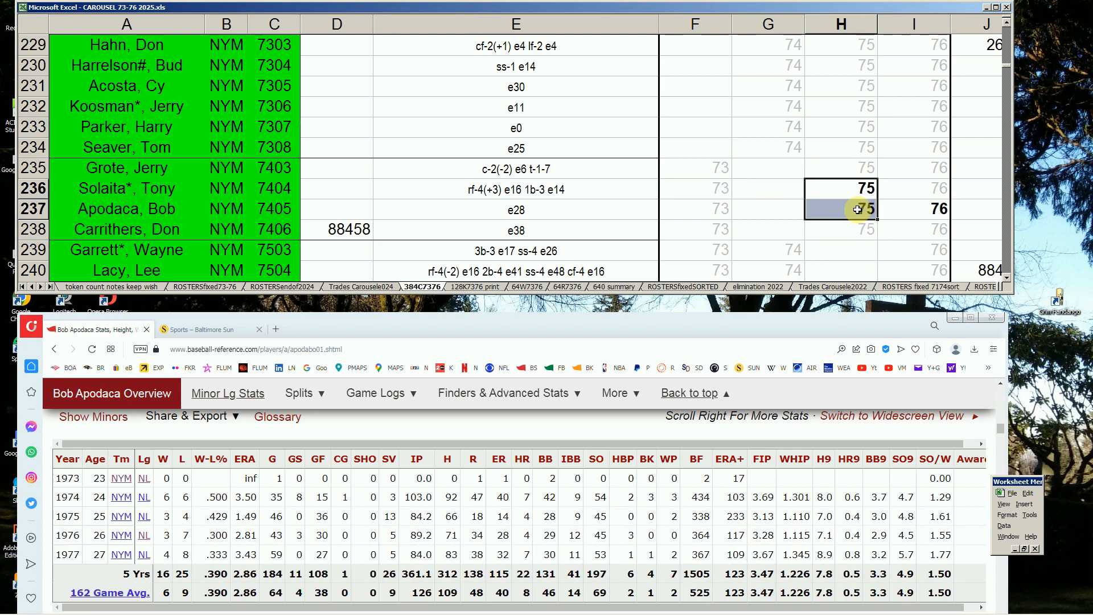
pyautogui.click(906, 209)
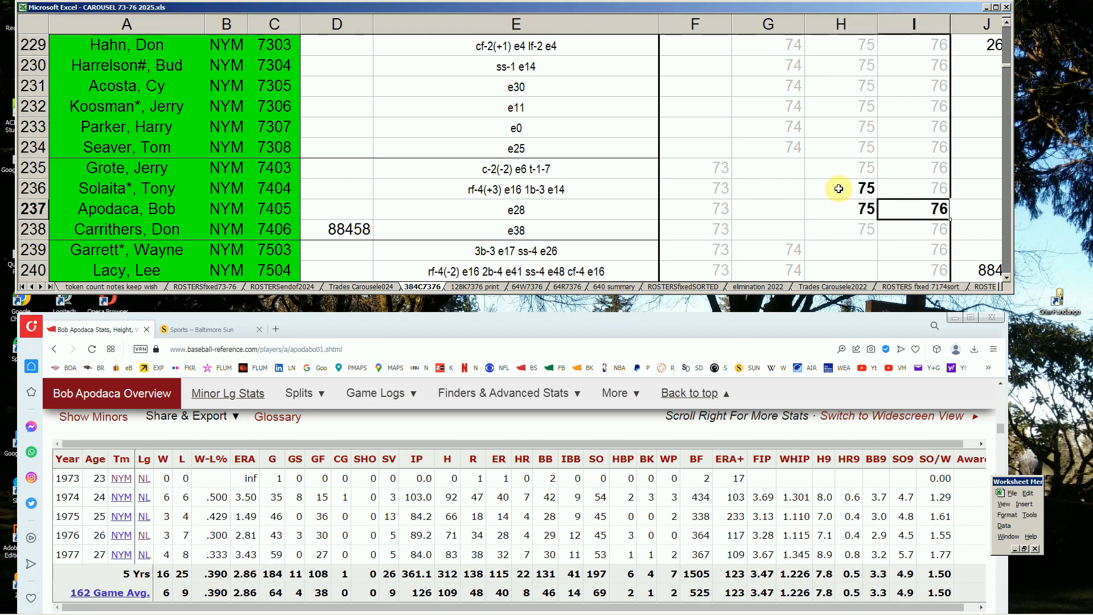
pyautogui.click(785, 190)
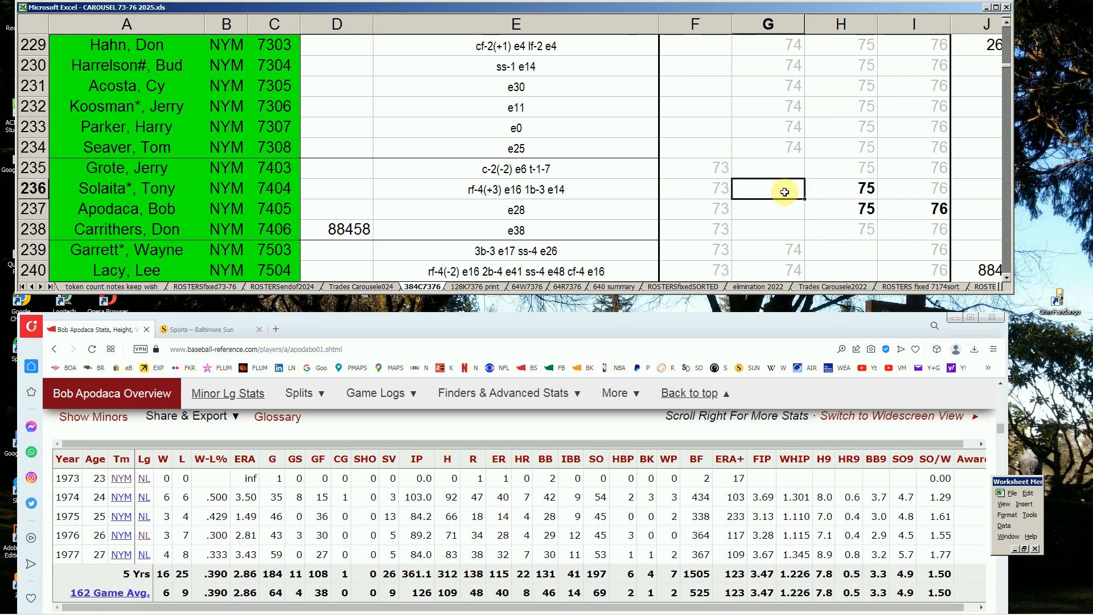
# Select Thurman Munson's 76 entry in the NYY roster, and examine his batting statistics by season on Baseball Reference.
pyautogui.press('pagedown')
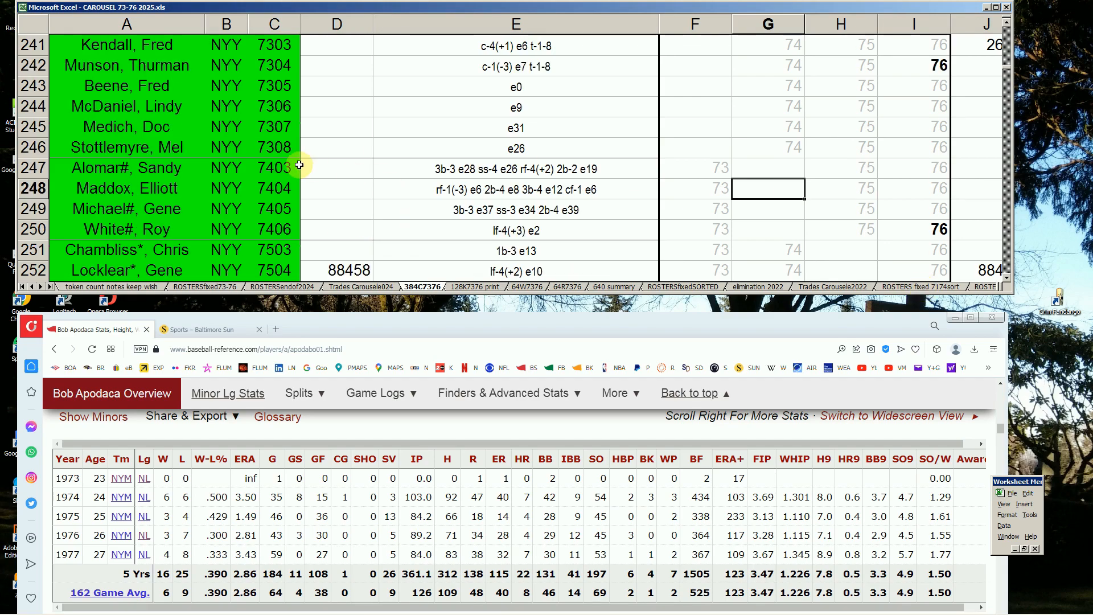
pyautogui.click(928, 66)
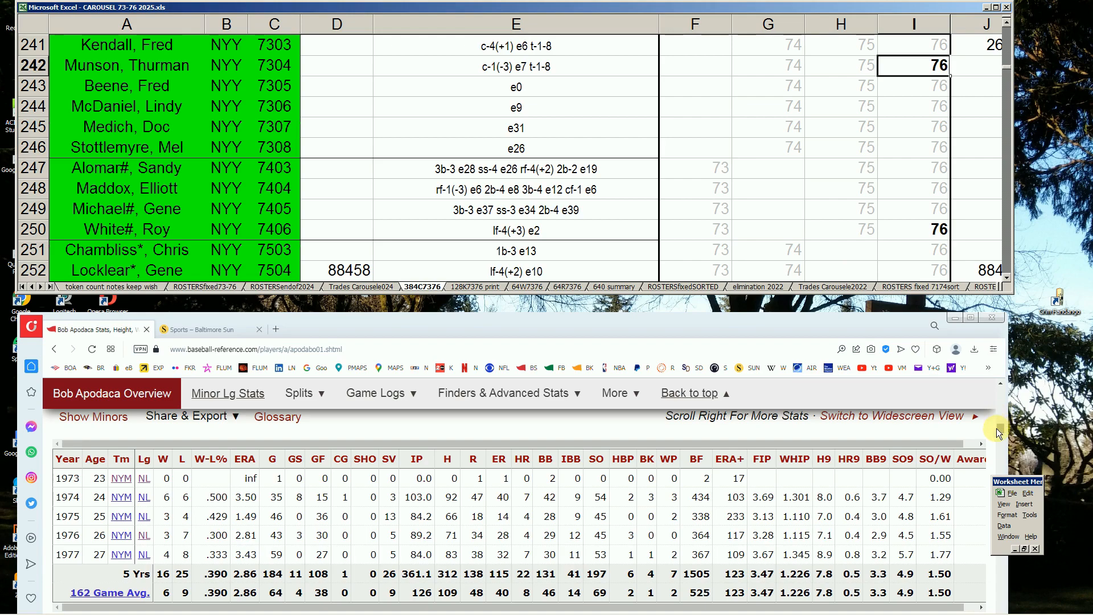
pyautogui.moveTo(997, 431); pyautogui.dragTo(1005, 381)
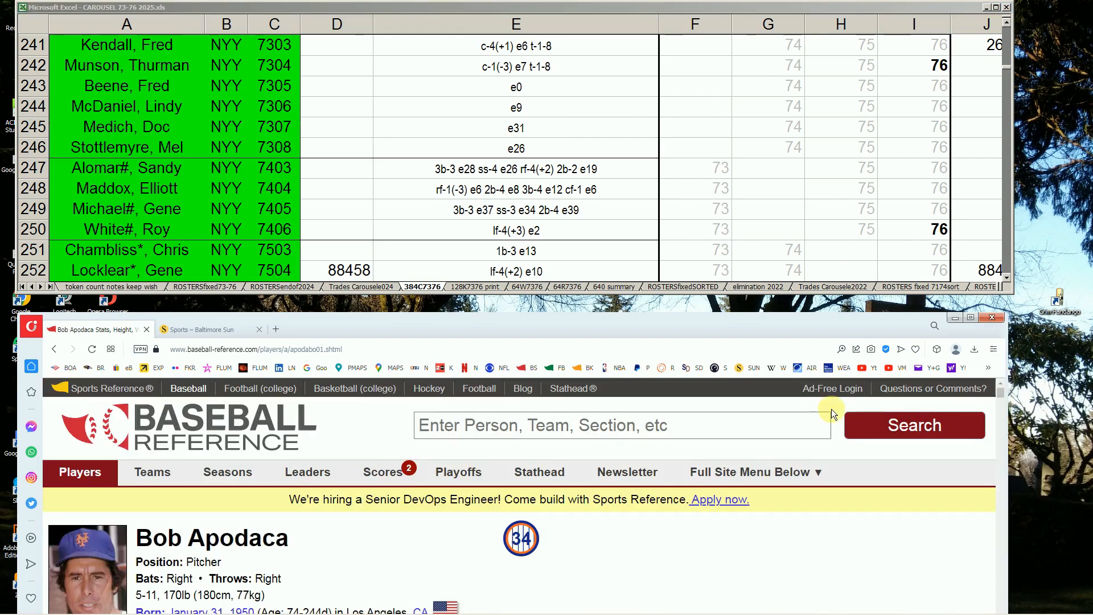
pyautogui.write('mun')
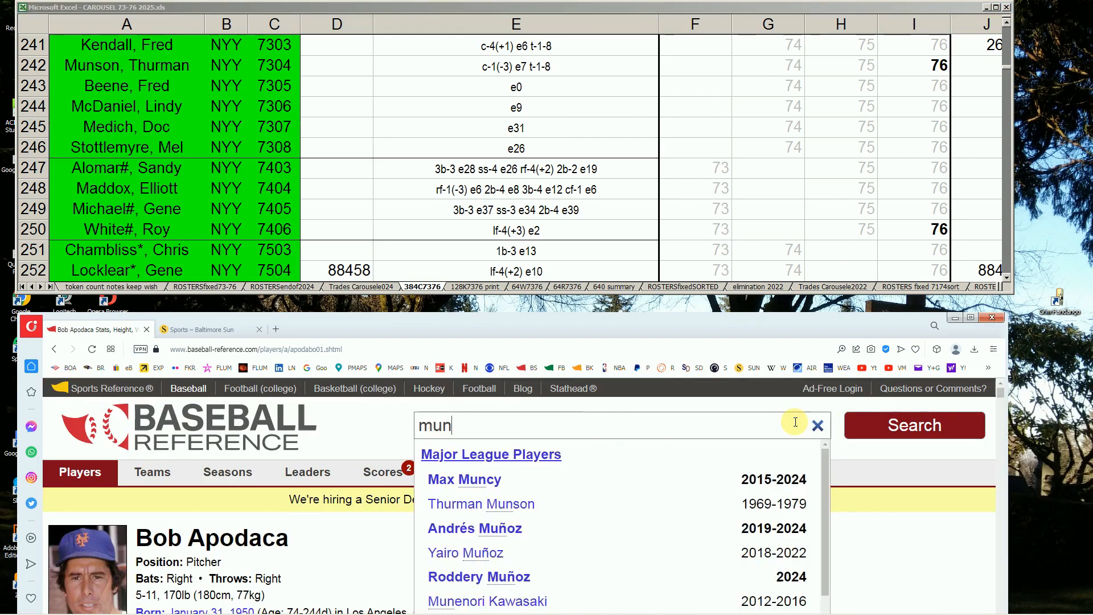
pyautogui.write('son')
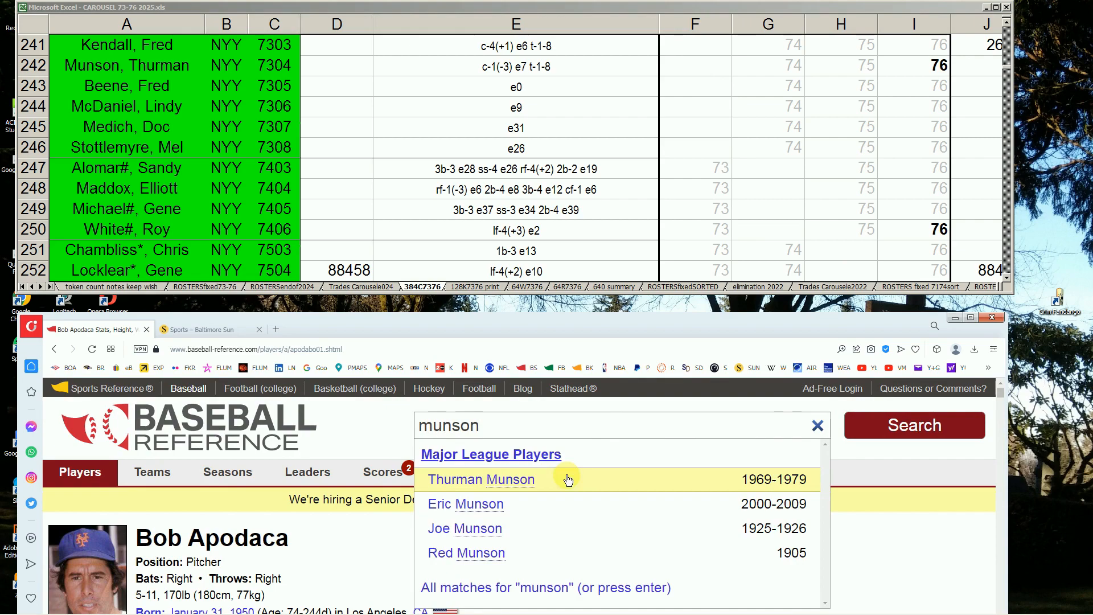
pyautogui.click(511, 488)
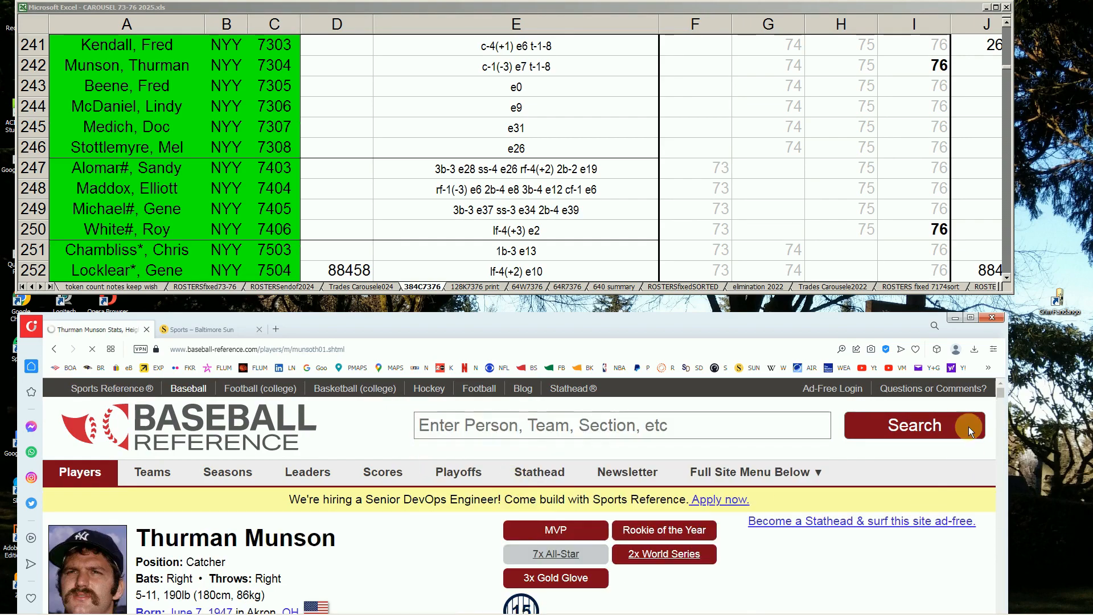
pyautogui.moveTo(1002, 393); pyautogui.dragTo(996, 421)
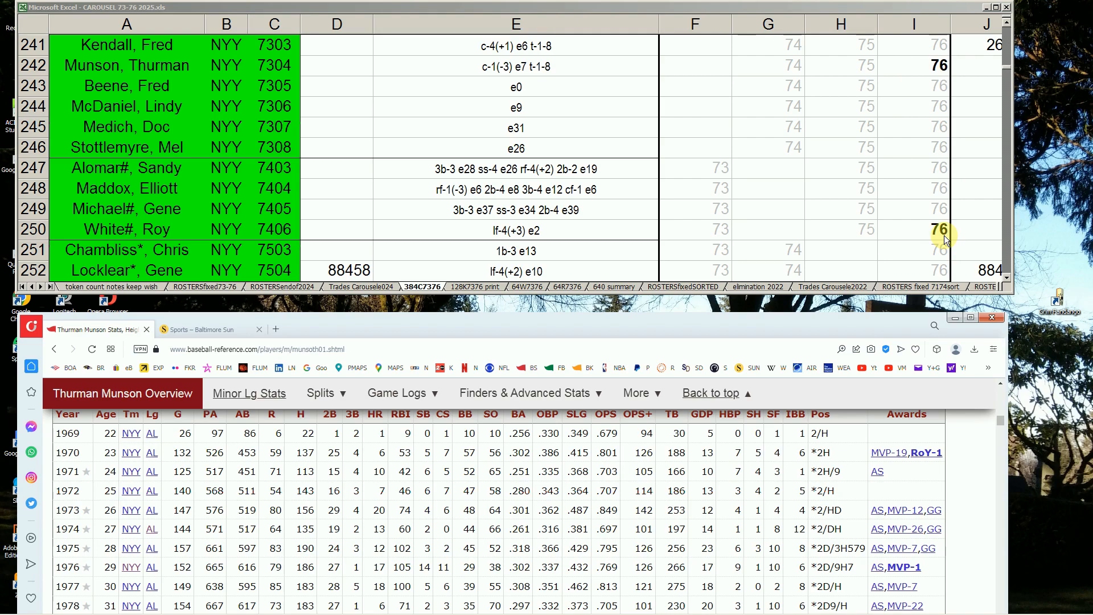
# Search Baseball Reference for Roy White, open his player page and examine his batting statistics through 1976.
pyautogui.moveTo(1001, 421); pyautogui.dragTo(1002, 391)
pyautogui.click(744, 434)
pyautogui.write('r')
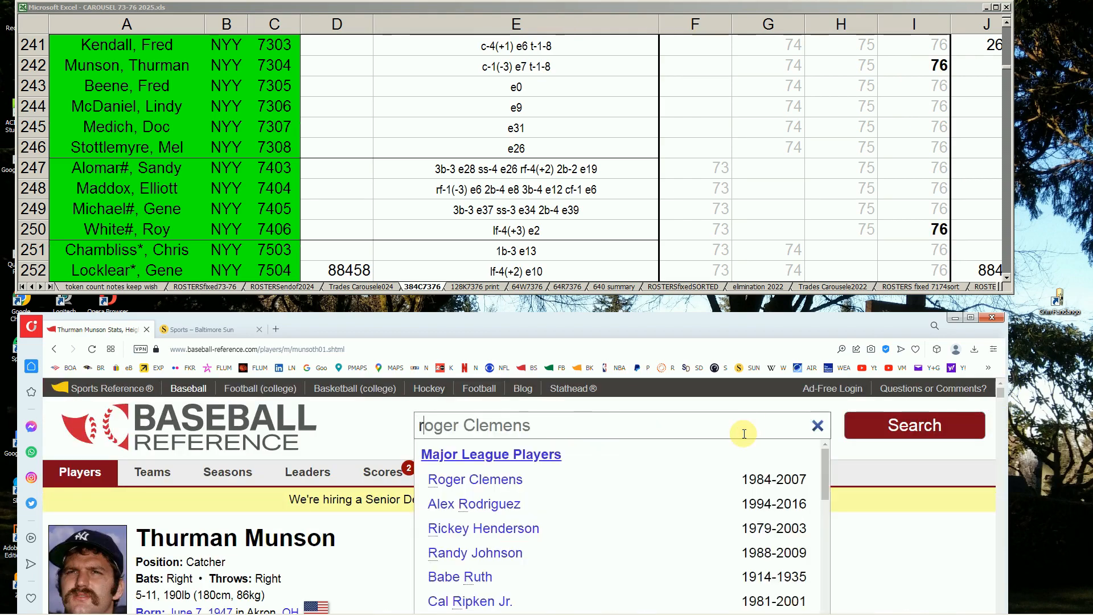
pyautogui.write('oy wh')
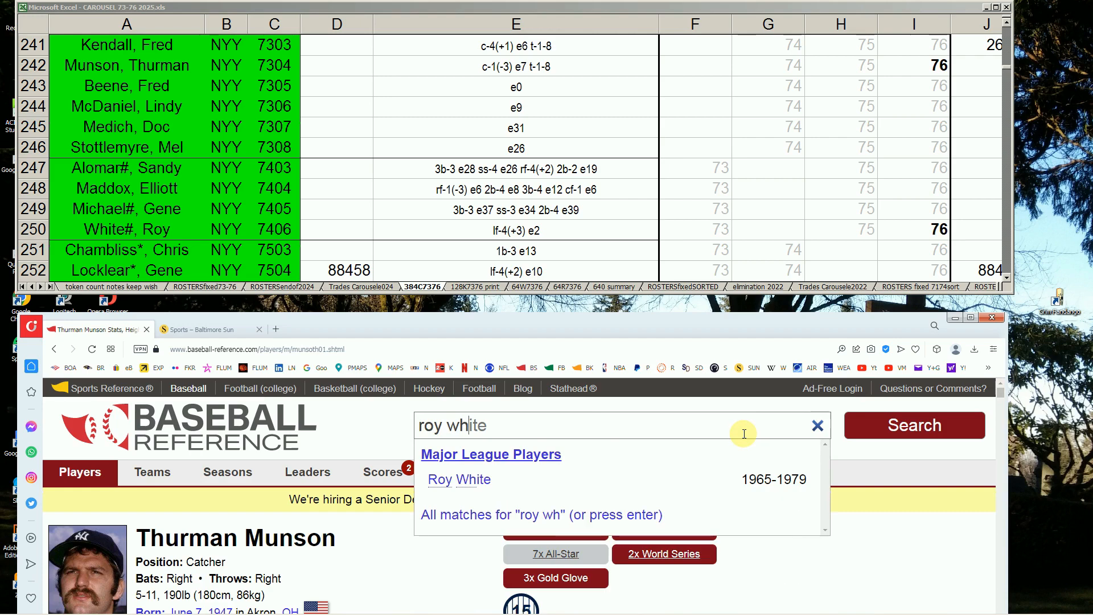
pyautogui.write('it')
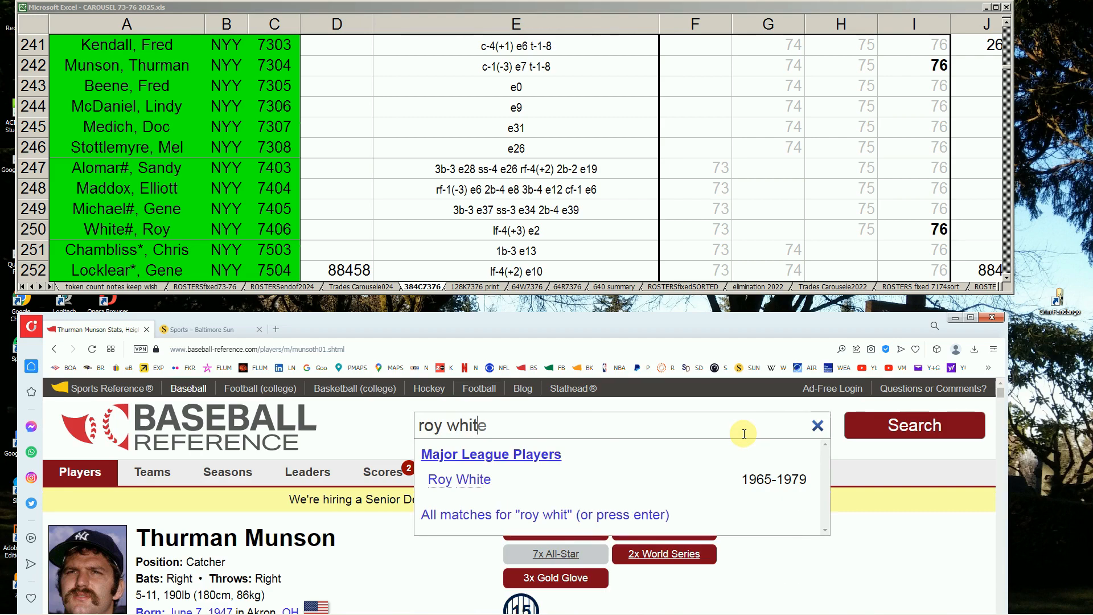
pyautogui.write('e')
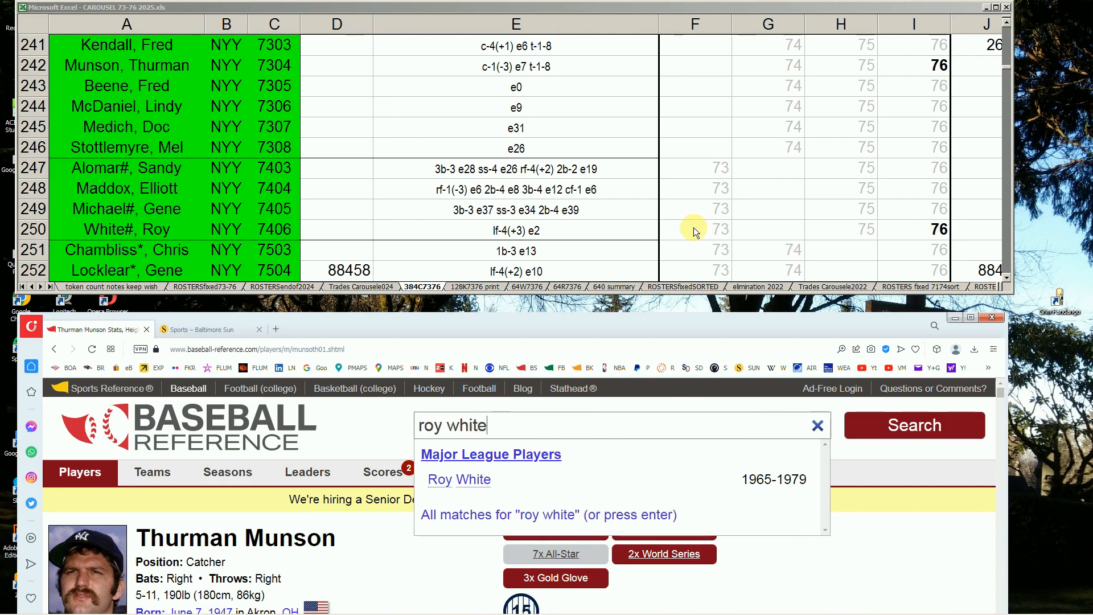
pyautogui.click(446, 480)
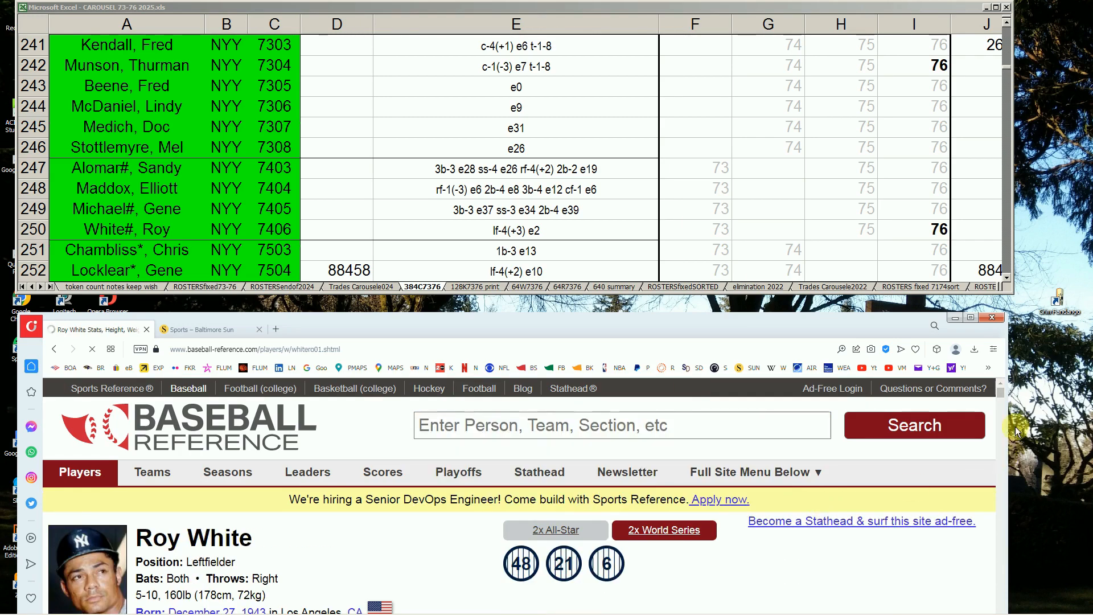
pyautogui.moveTo(1000, 392); pyautogui.dragTo(997, 418)
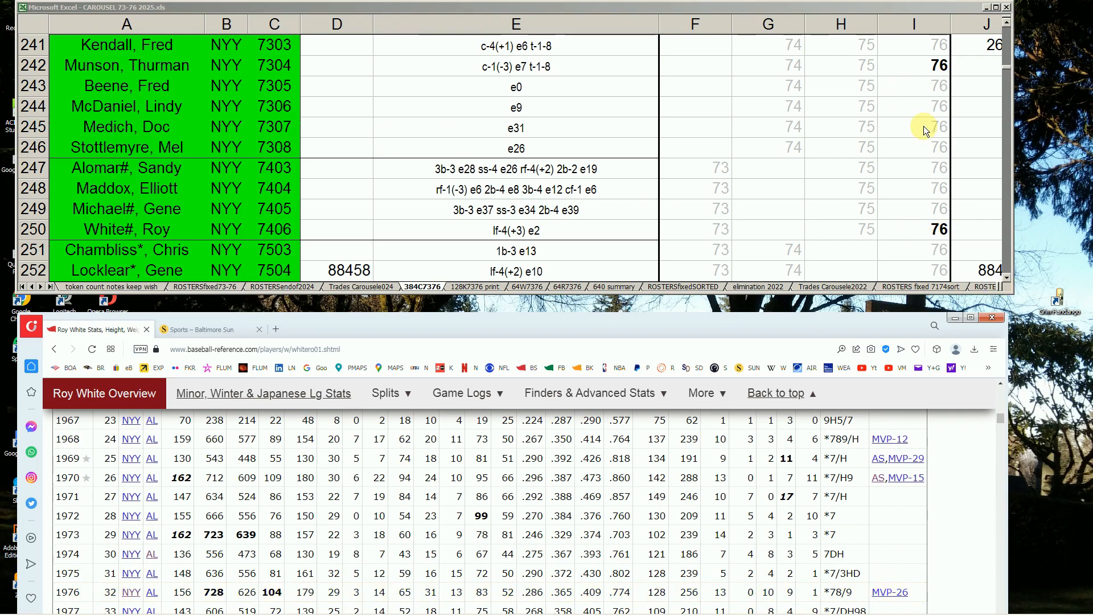
# Return to the Excel worksheet and revisit Roy White's season entries in the NYY roster, starting with his 76.
pyautogui.click(939, 228)
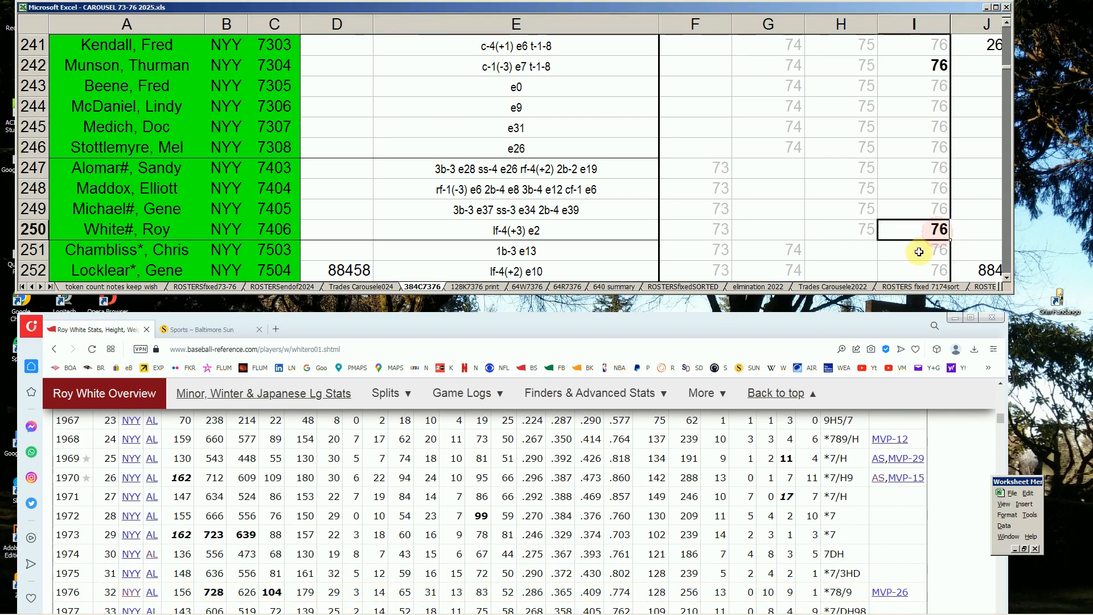
pyautogui.click(779, 231)
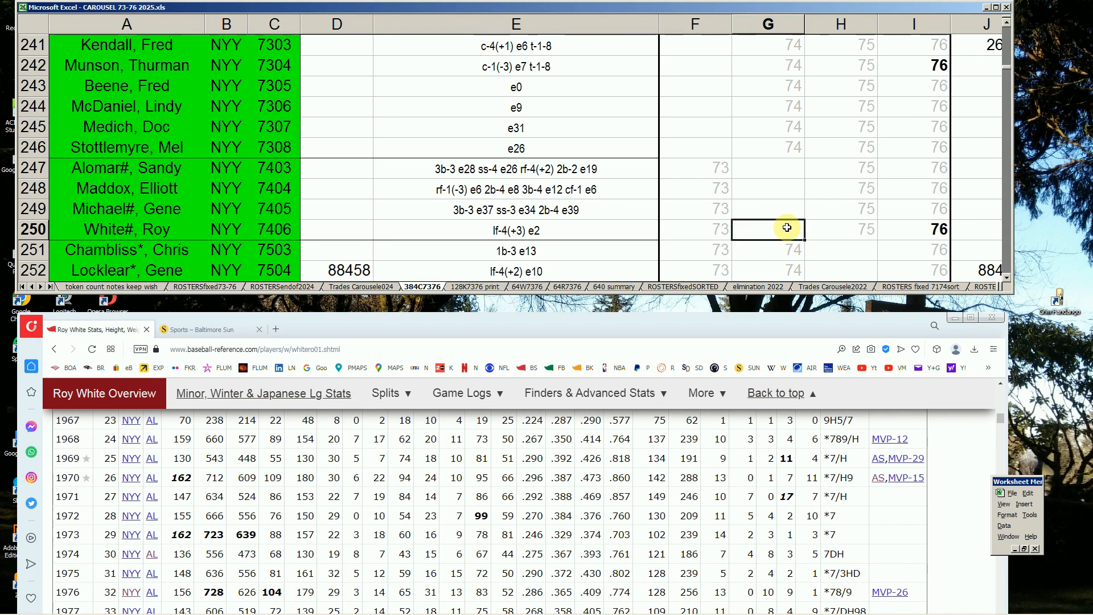
pyautogui.click(637, 214)
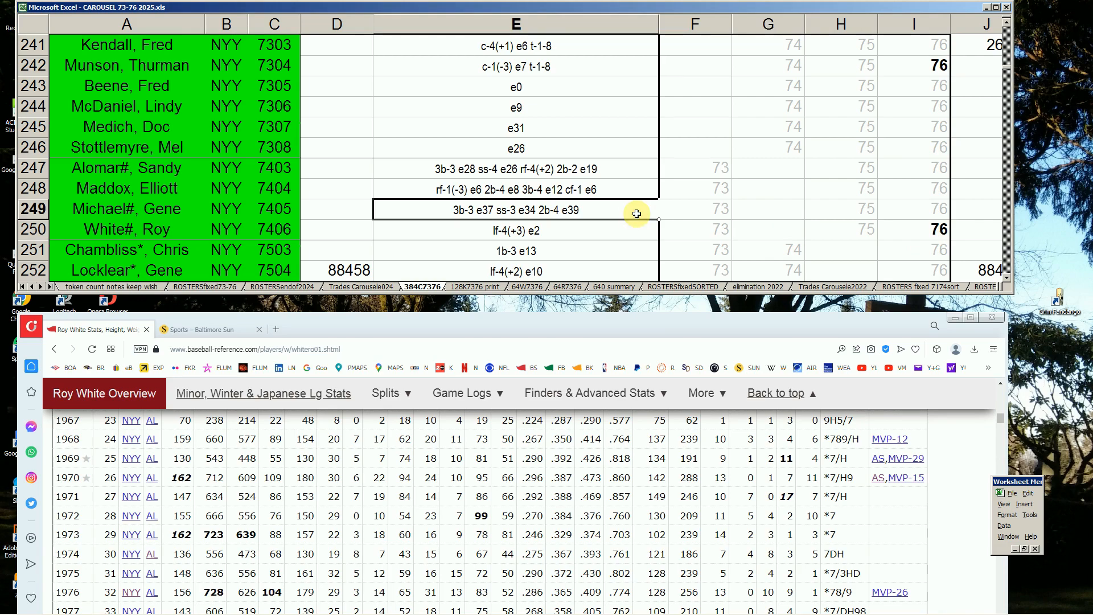
# Move on to the OAK team's roster in the worksheet and review its players, including Gene Tenace, Rollie Fingers and Dave Hamilton.
pyautogui.press('pagedown')
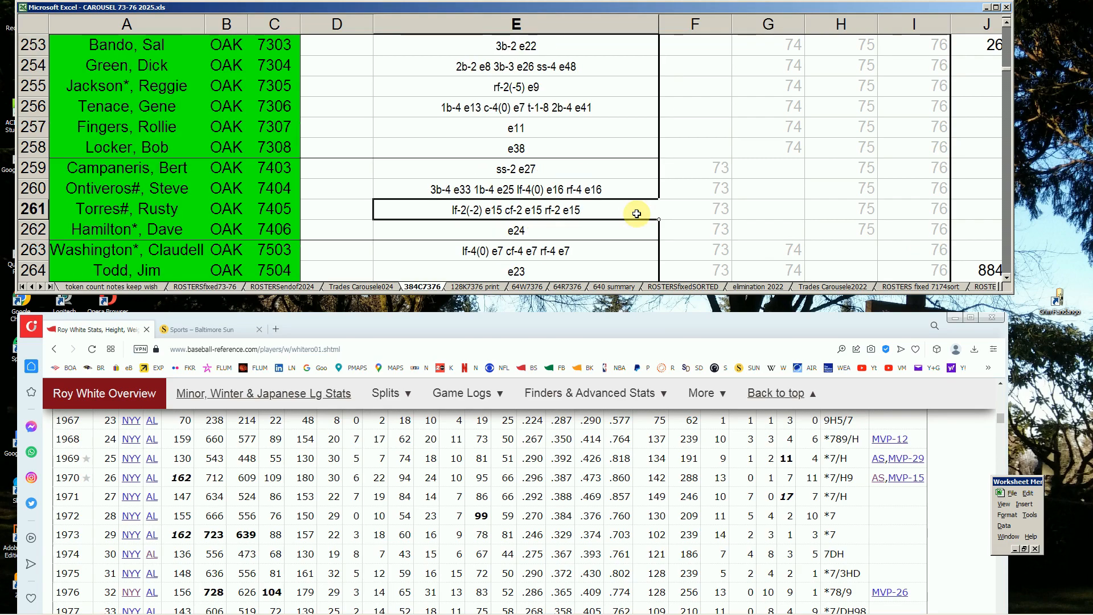
pyautogui.click(466, 108)
pyautogui.click(570, 166)
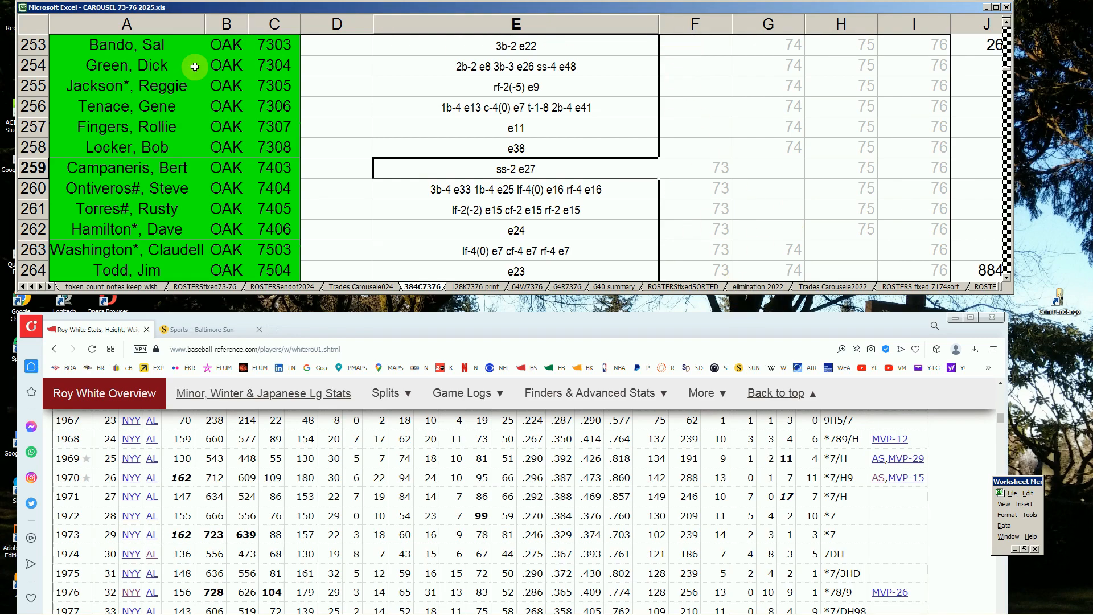
pyautogui.click(169, 105)
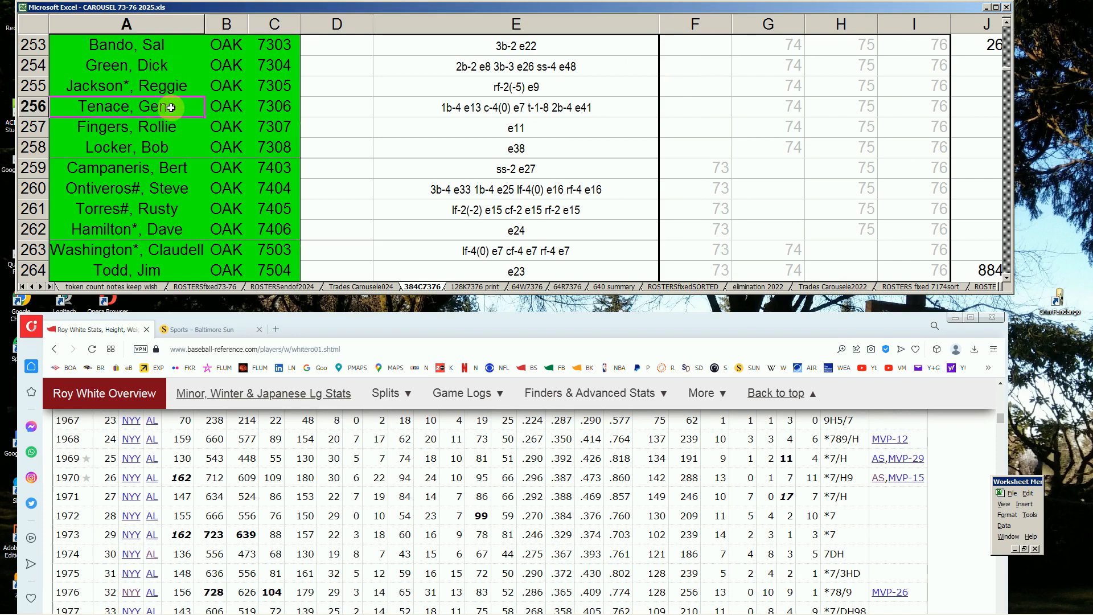
pyautogui.click(174, 124)
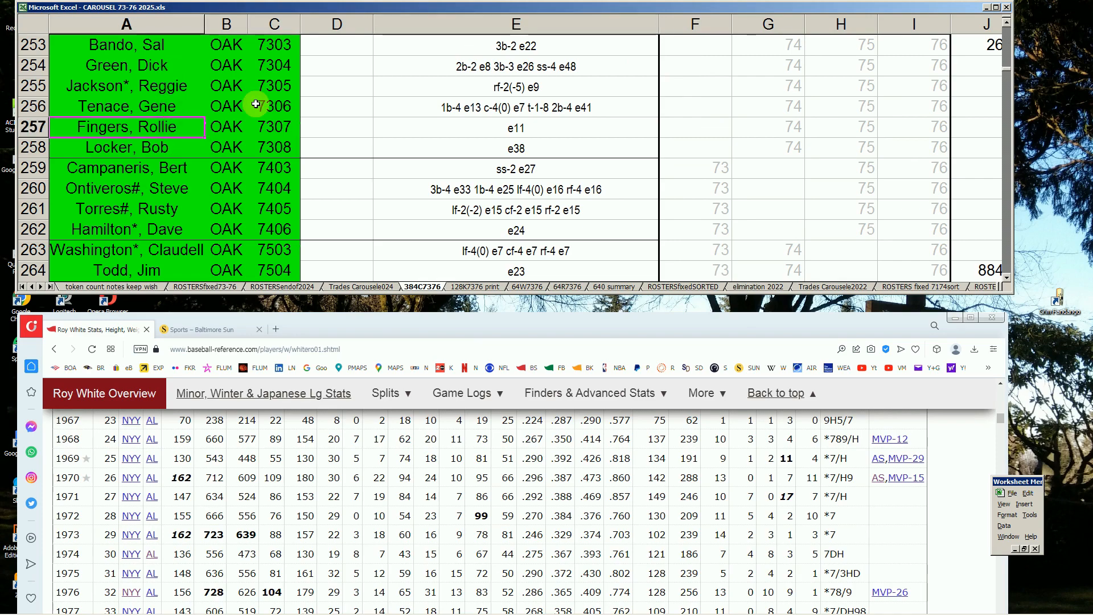
pyautogui.click(186, 233)
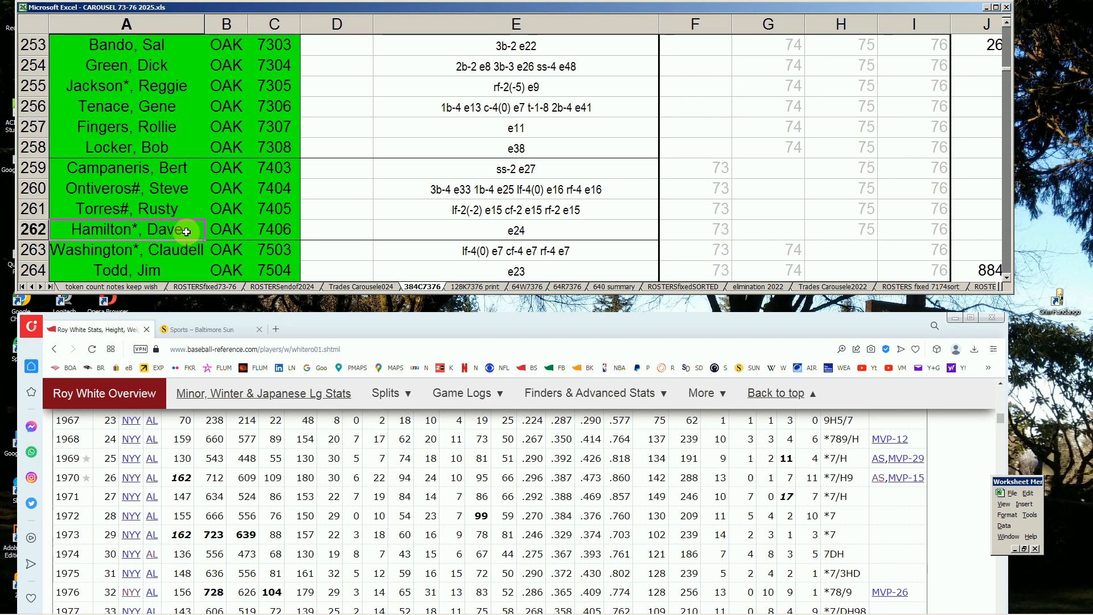
# Go back over the OAK roster names, including Jim Todd, Sal Bando, Dick Green, Reggie Jackson, Gene Tenace and Rollie Fingers.
pyautogui.click(171, 275)
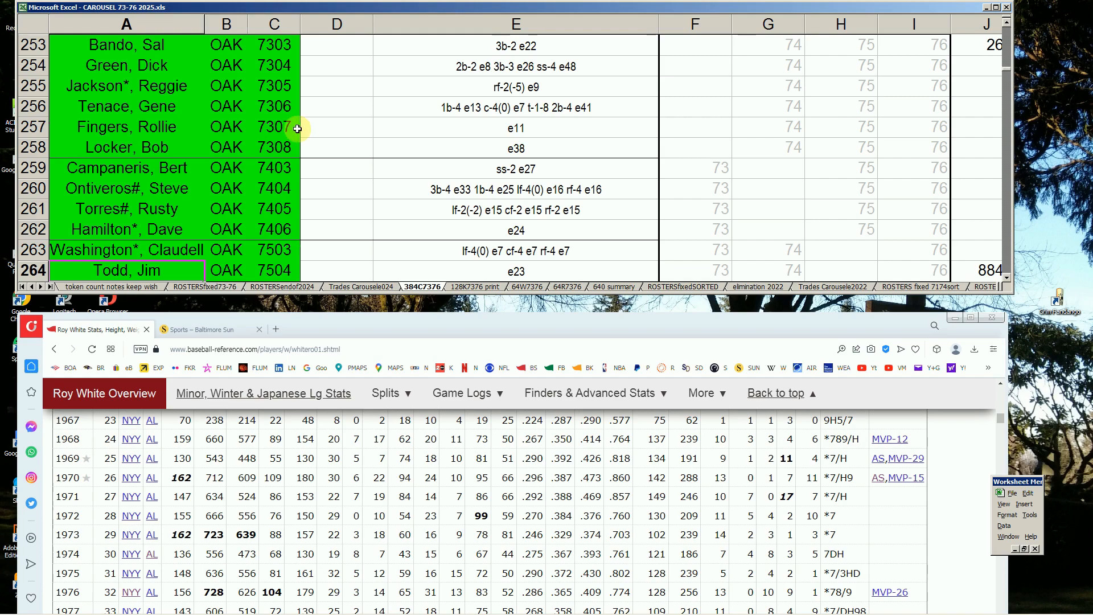
pyautogui.click(131, 41)
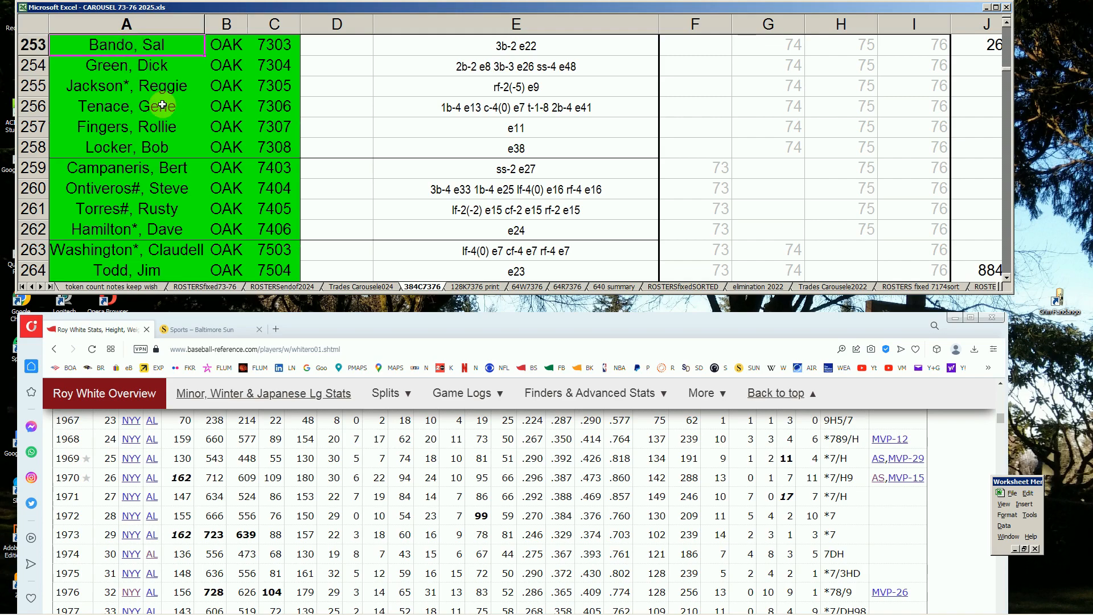
pyautogui.click(146, 66)
pyautogui.click(151, 91)
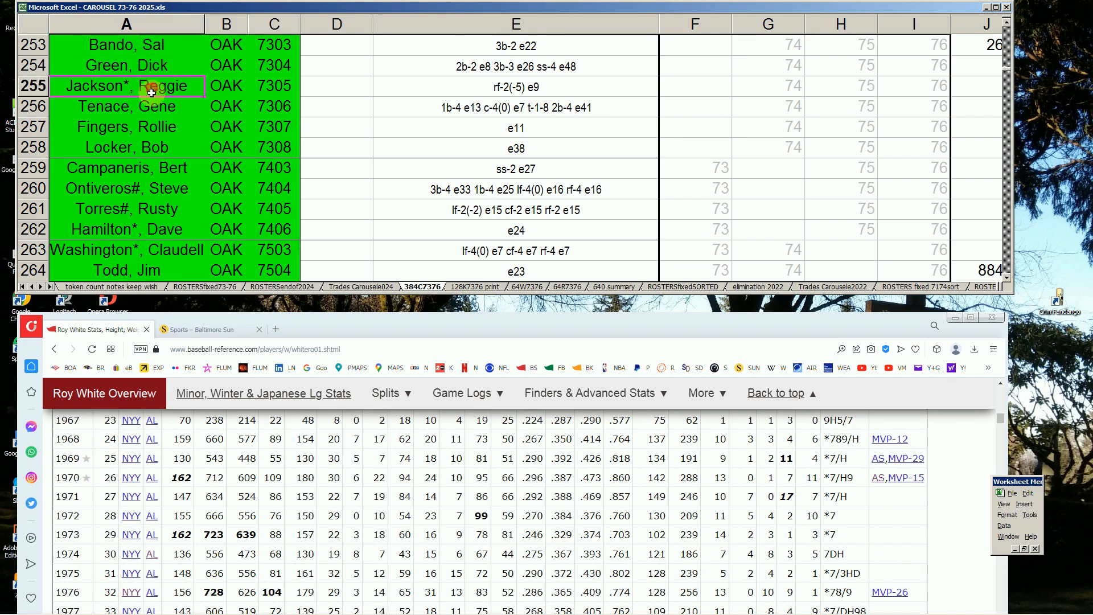
pyautogui.click(151, 112)
pyautogui.click(158, 126)
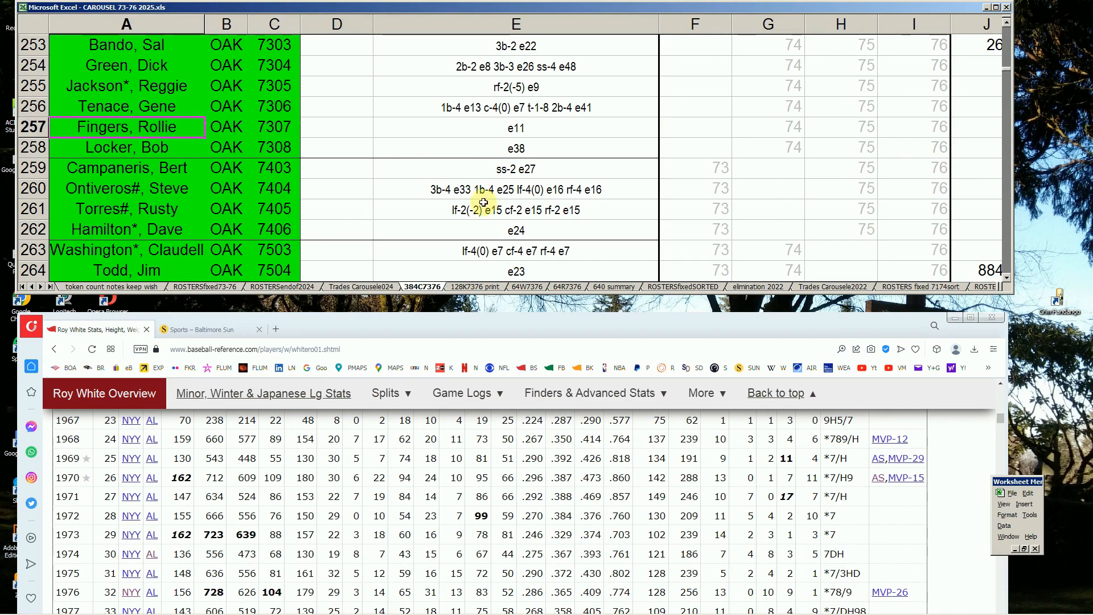
# Examine the OAK players' position and fielding ratings, including those of Bert Campaneris, Gene Tenace and Bob Locker.
pyautogui.click(695, 149)
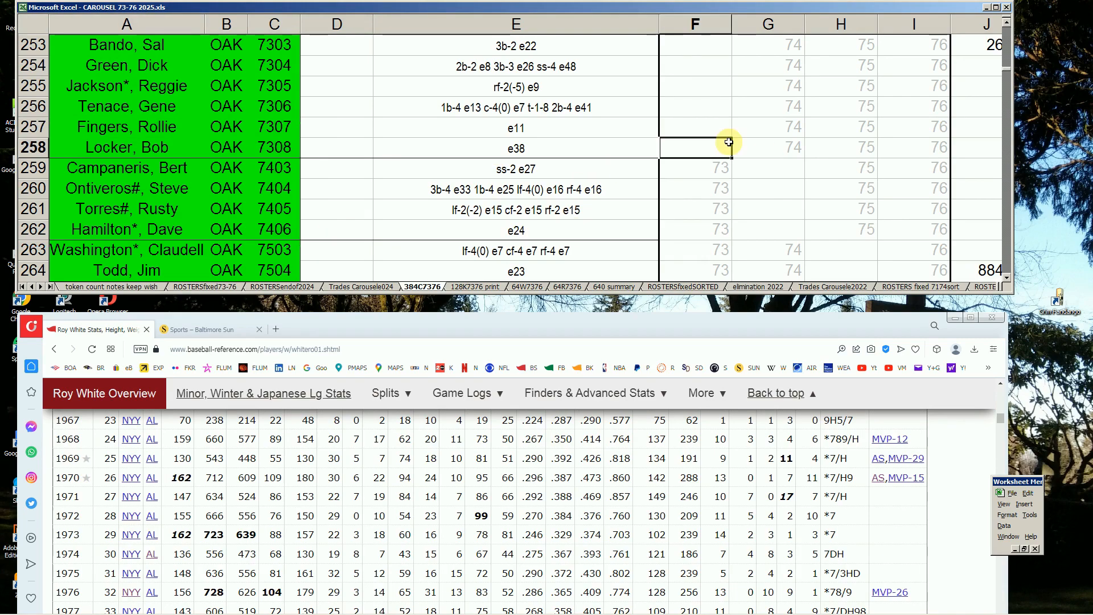
pyautogui.click(608, 165)
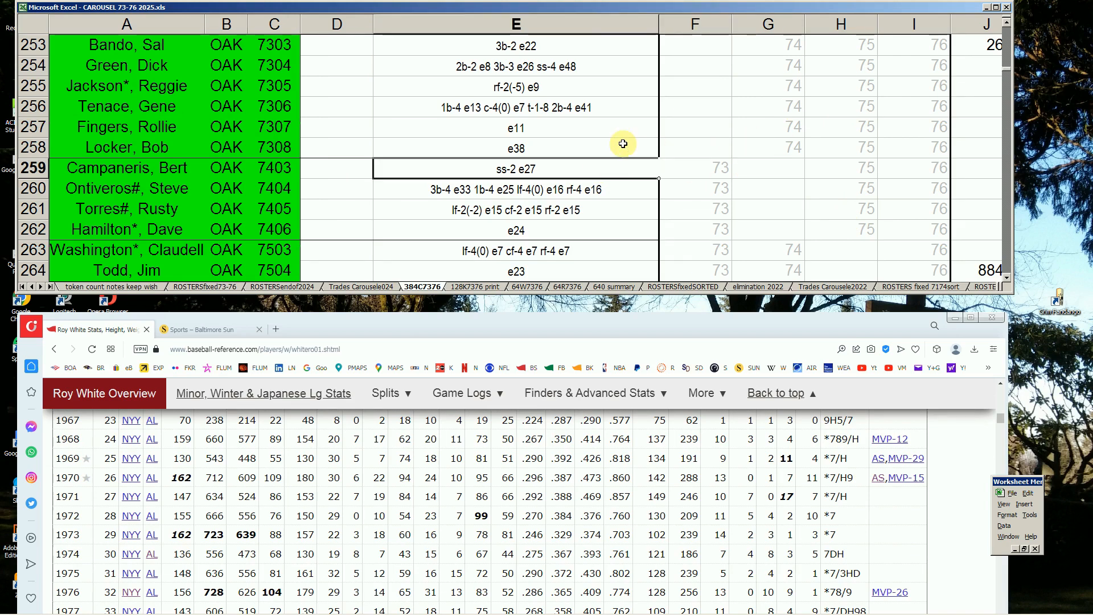
pyautogui.click(620, 143)
pyautogui.click(589, 112)
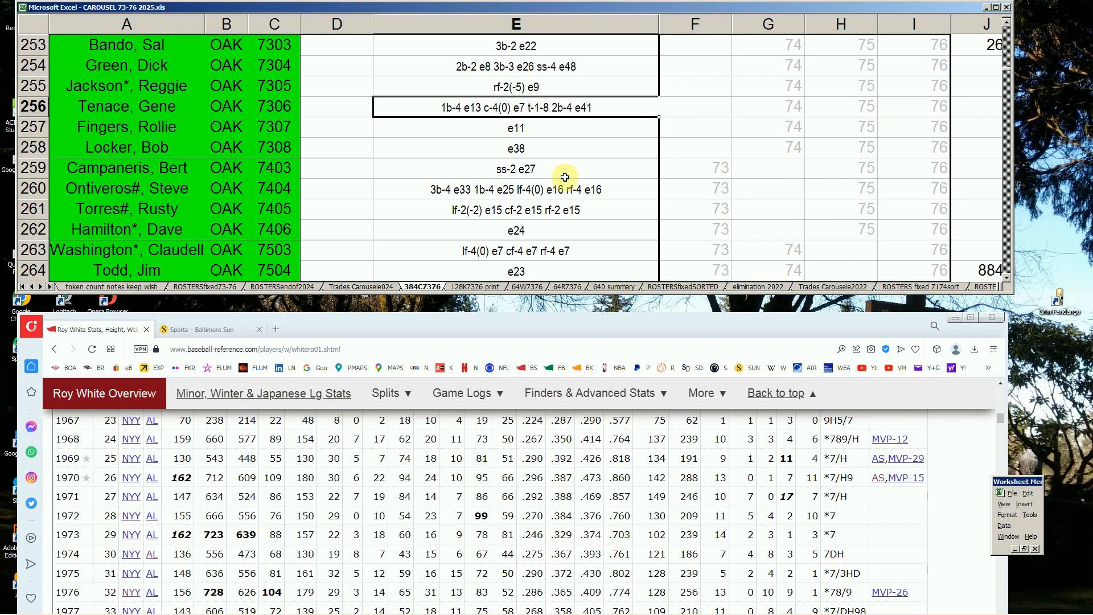
pyautogui.click(520, 145)
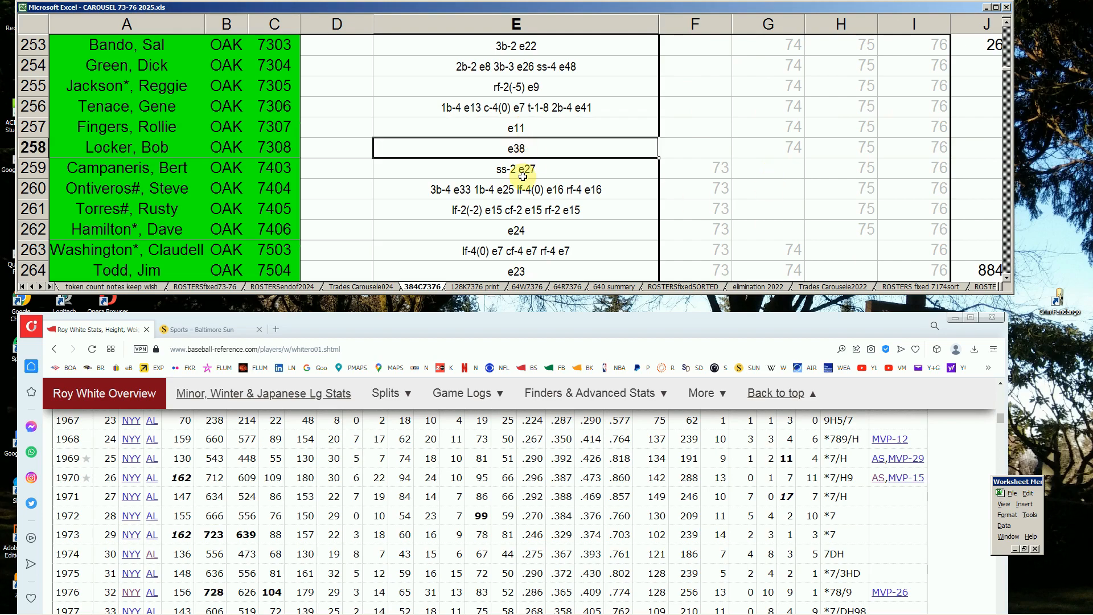
# Move on to the OHP roster and review its fielding ratings and Dan Driessen's 75 entry.
pyautogui.press('pagedown')
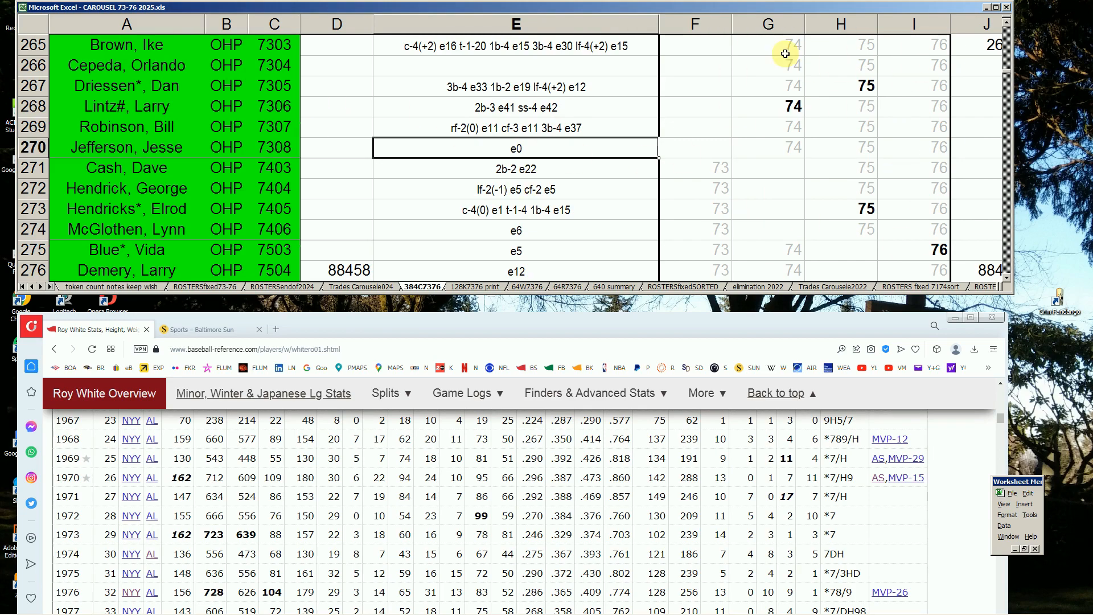
pyautogui.click(544, 107)
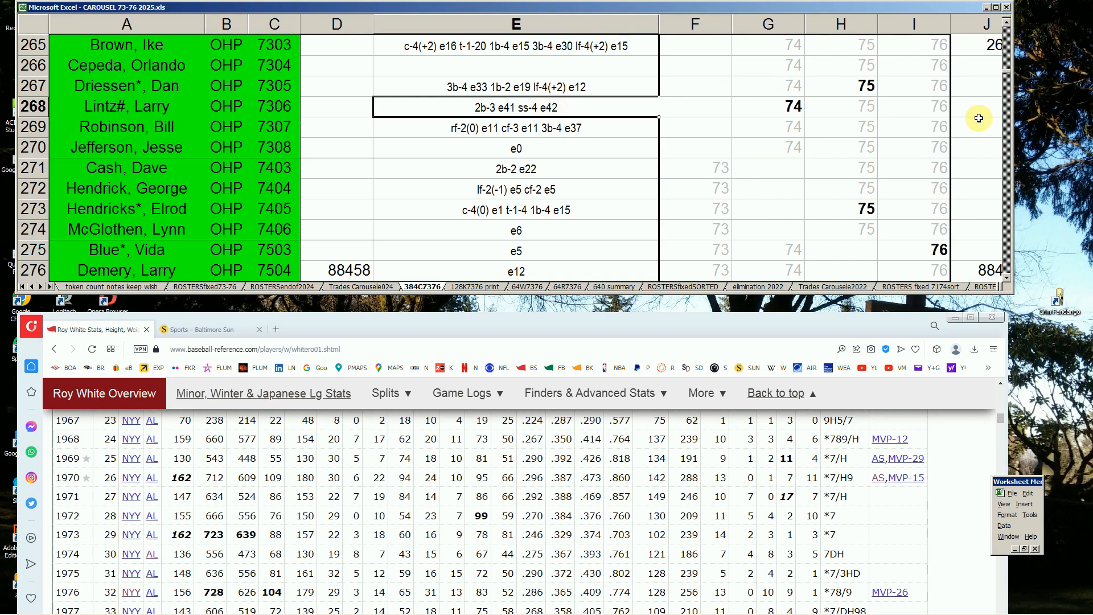
pyautogui.click(618, 168)
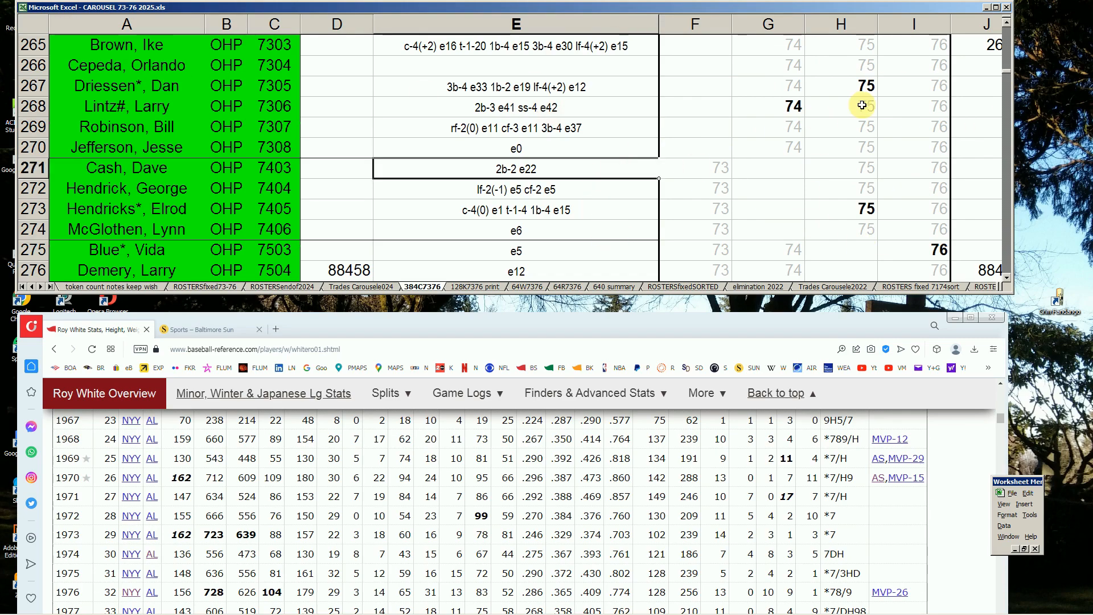
pyautogui.click(862, 85)
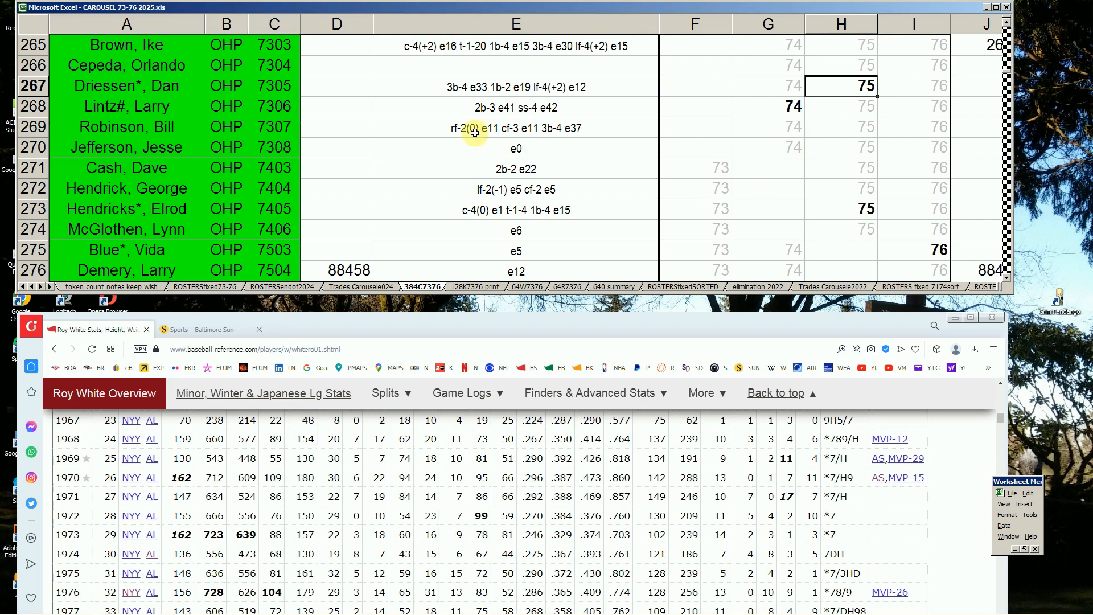
pyautogui.click(151, 92)
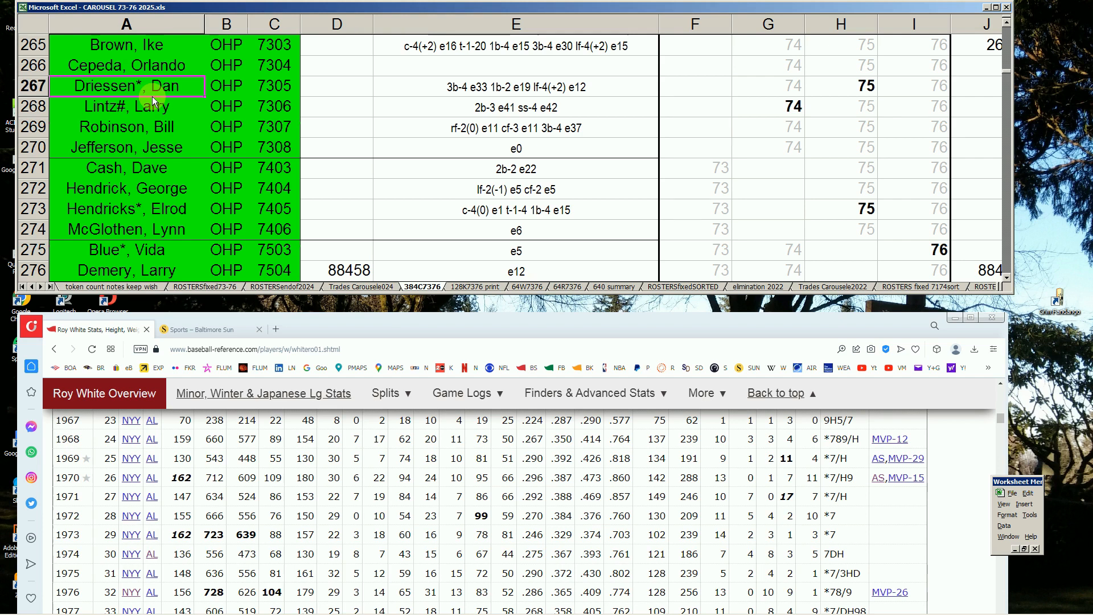
pyautogui.click(844, 90)
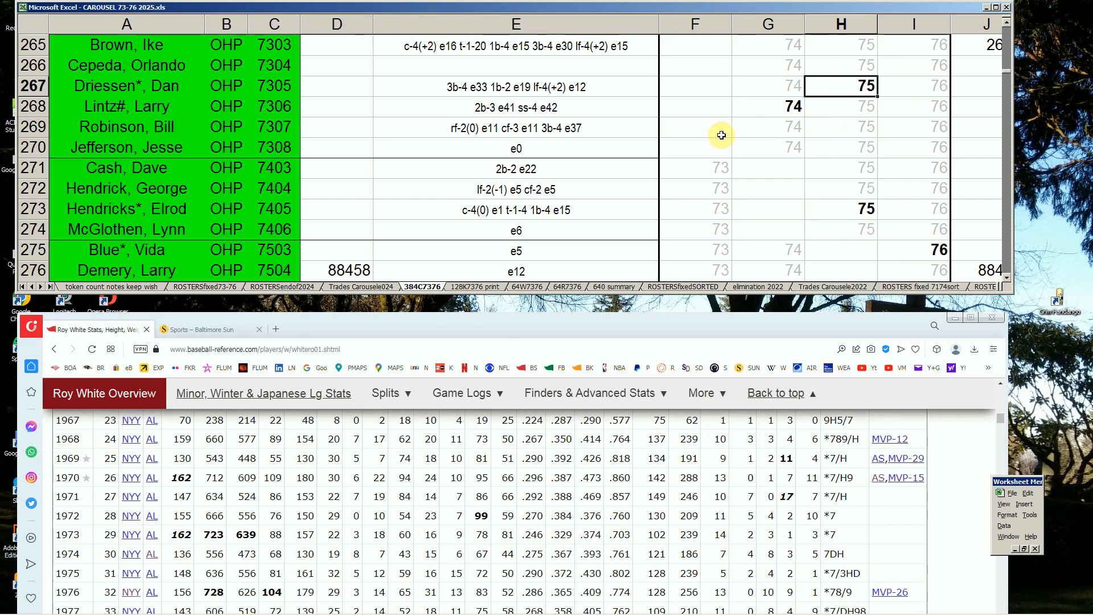
# Search Baseball Reference for Larry Lintz, open his player page and examine his batting statistics by season.
pyautogui.click(1000, 417)
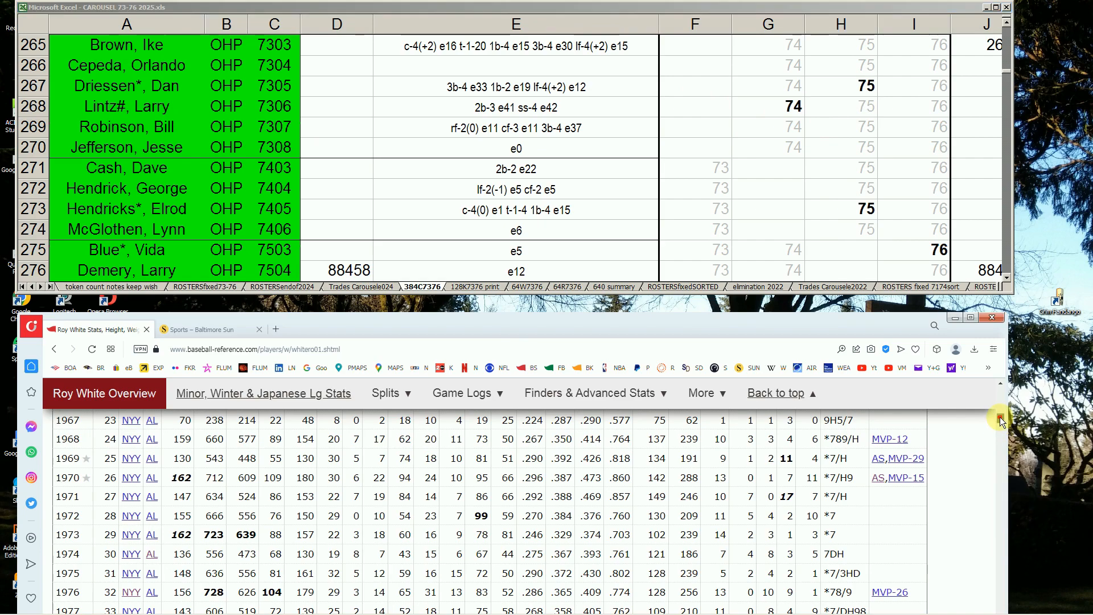
pyautogui.click(735, 423)
pyautogui.write('lintz')
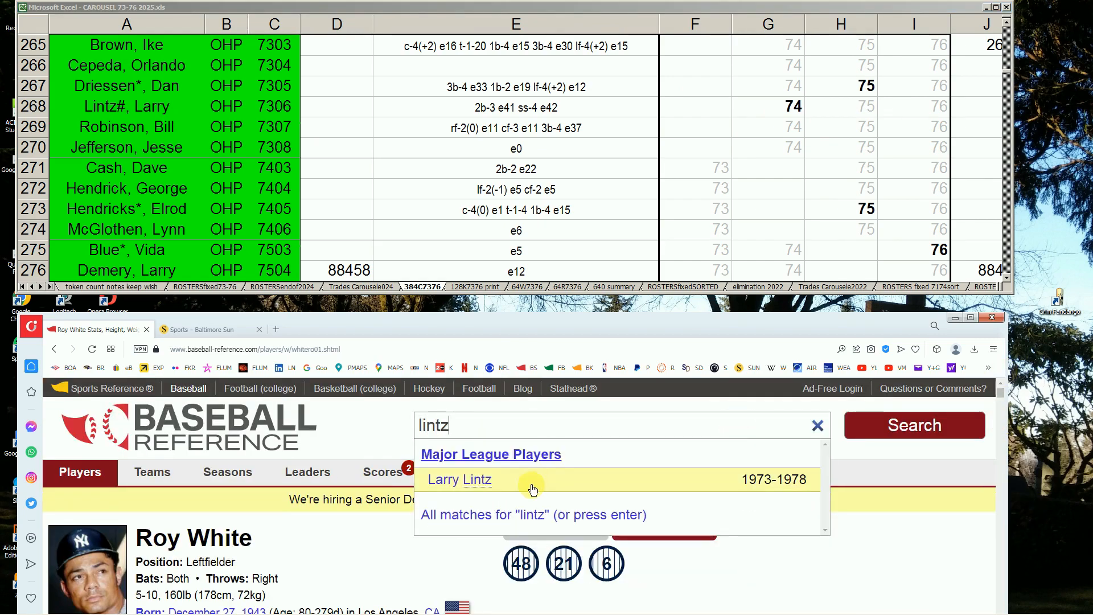
pyautogui.click(487, 481)
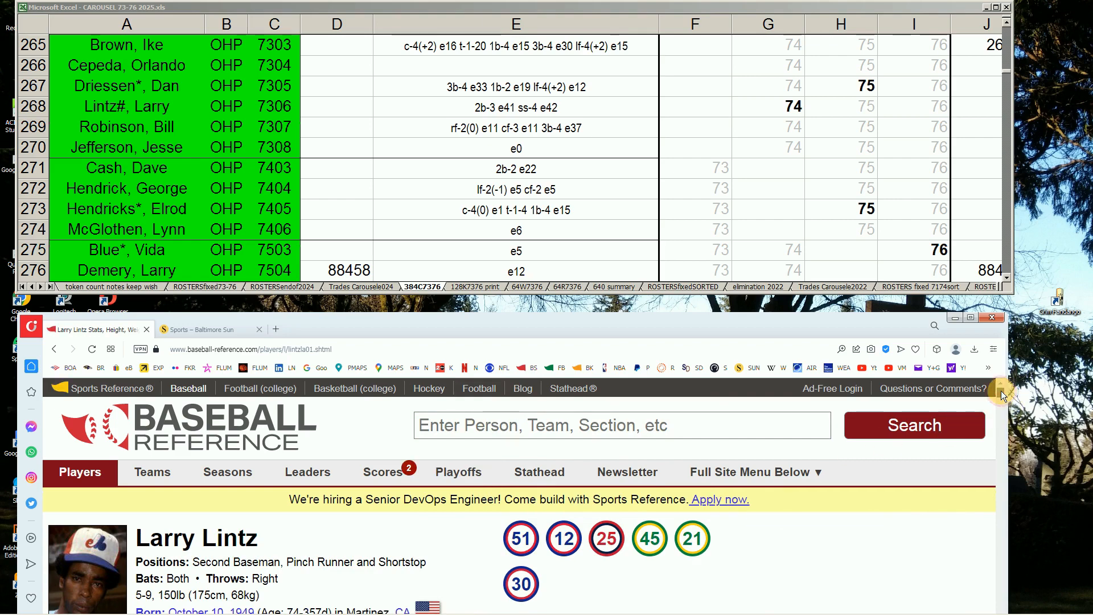
pyautogui.moveTo(1001, 391); pyautogui.dragTo(1003, 407)
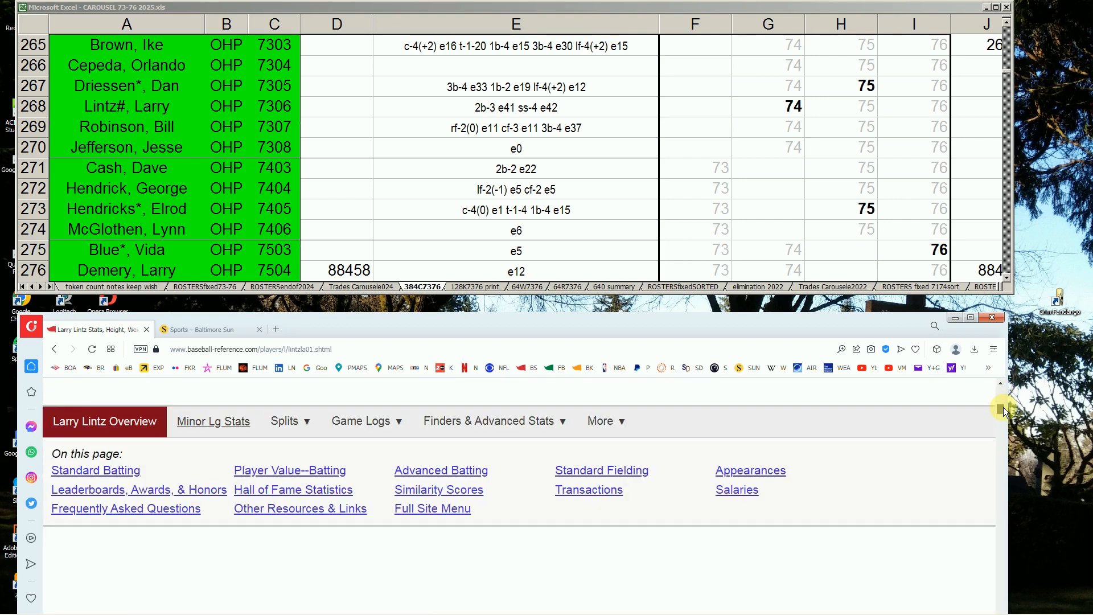
pyautogui.moveTo(1003, 407); pyautogui.dragTo(1003, 425)
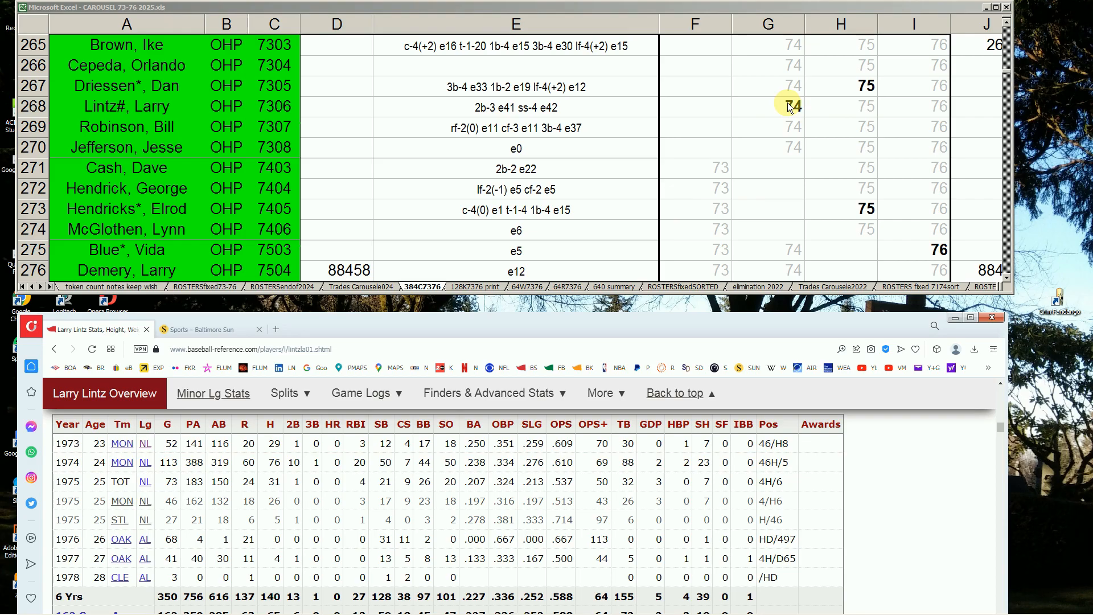
# Select Elrod Hendricks' 75 entry in the OHP roster, and examine his season batting statistics on Baseball Reference.
pyautogui.click(848, 213)
pyautogui.click(849, 213)
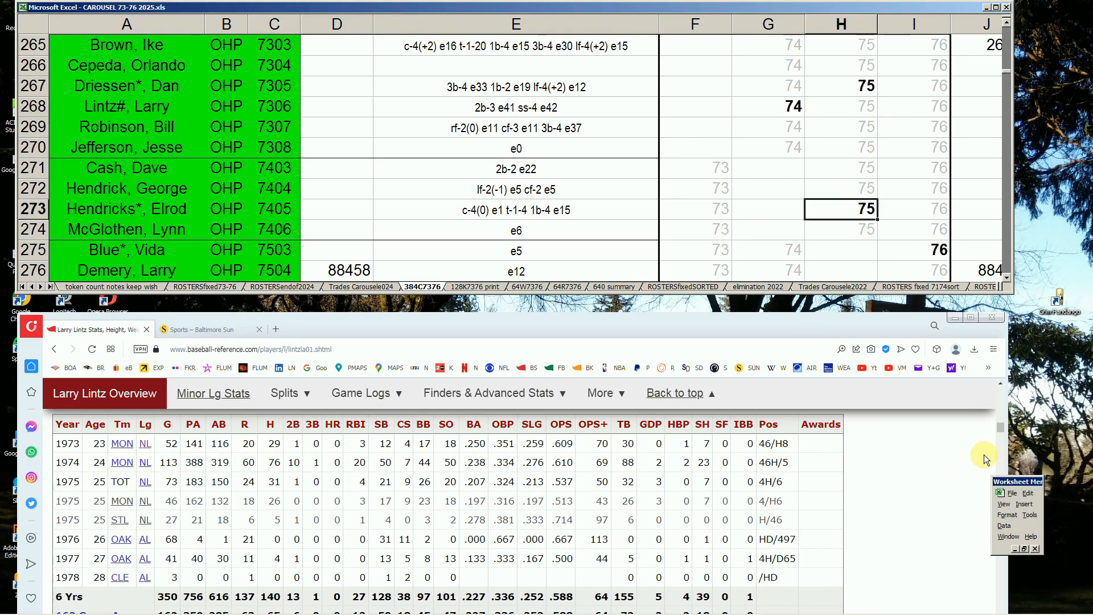
pyautogui.moveTo(1001, 428); pyautogui.dragTo(1002, 385)
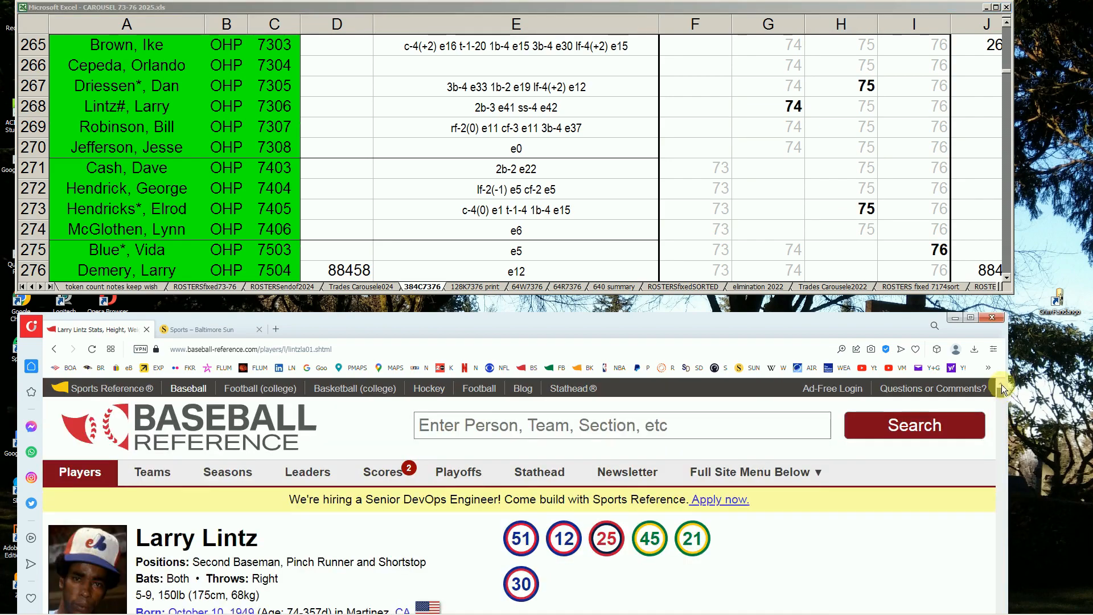
pyautogui.click(762, 416)
pyautogui.write('el')
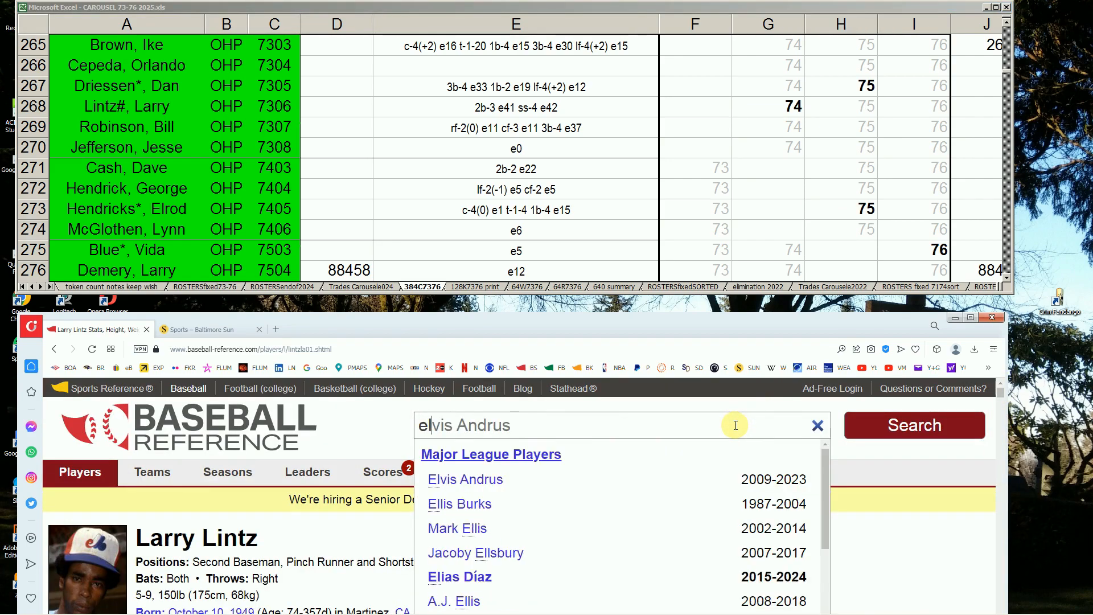
pyautogui.write('rod')
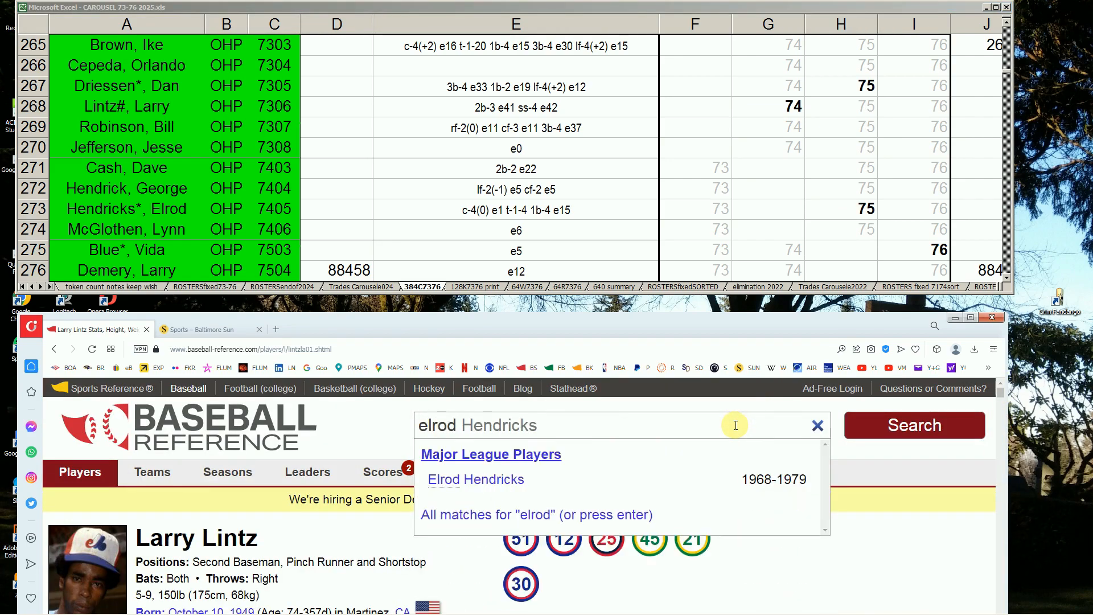
pyautogui.click(465, 484)
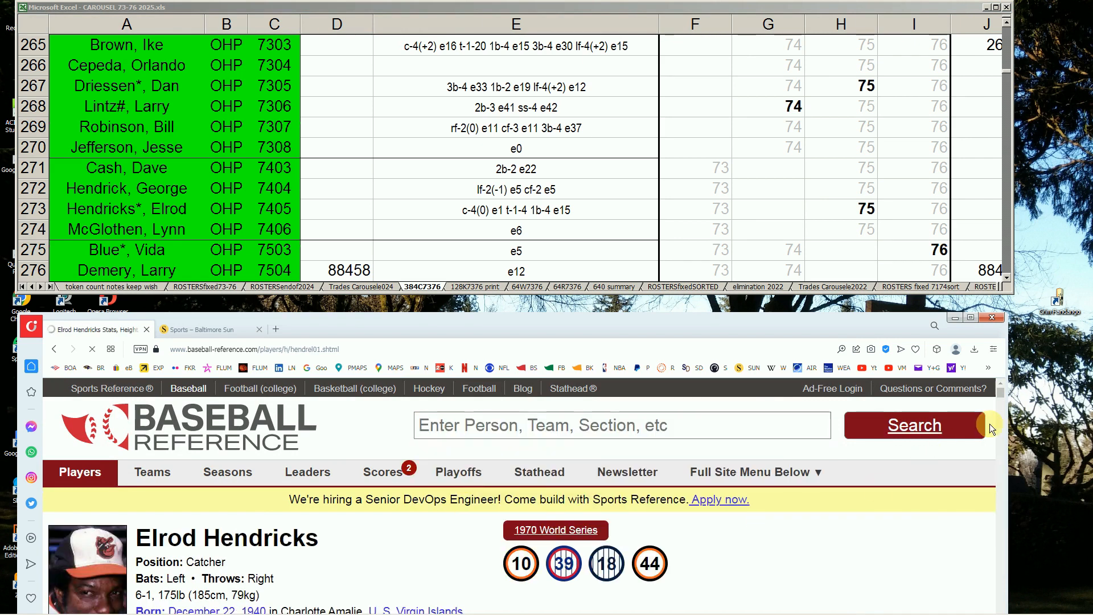
pyautogui.moveTo(1001, 393); pyautogui.dragTo(994, 423)
pyautogui.click(248, 483)
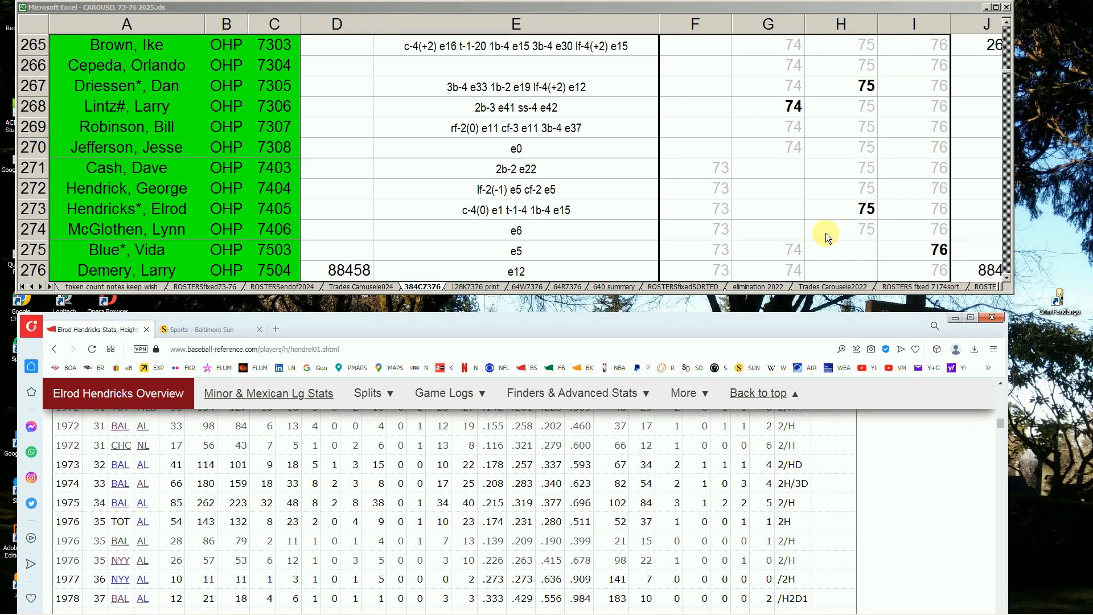
# Return to the Excel worksheet and inspect Vida Blue's season entries in the OHP roster, ending on his 76.
pyautogui.click(925, 255)
pyautogui.click(926, 255)
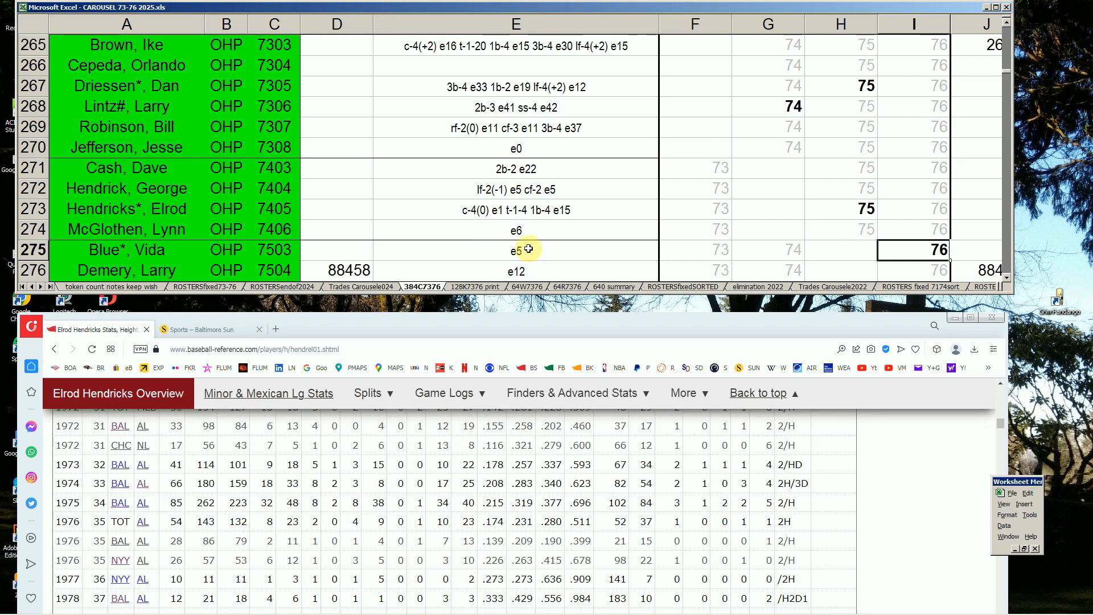
pyautogui.click(852, 248)
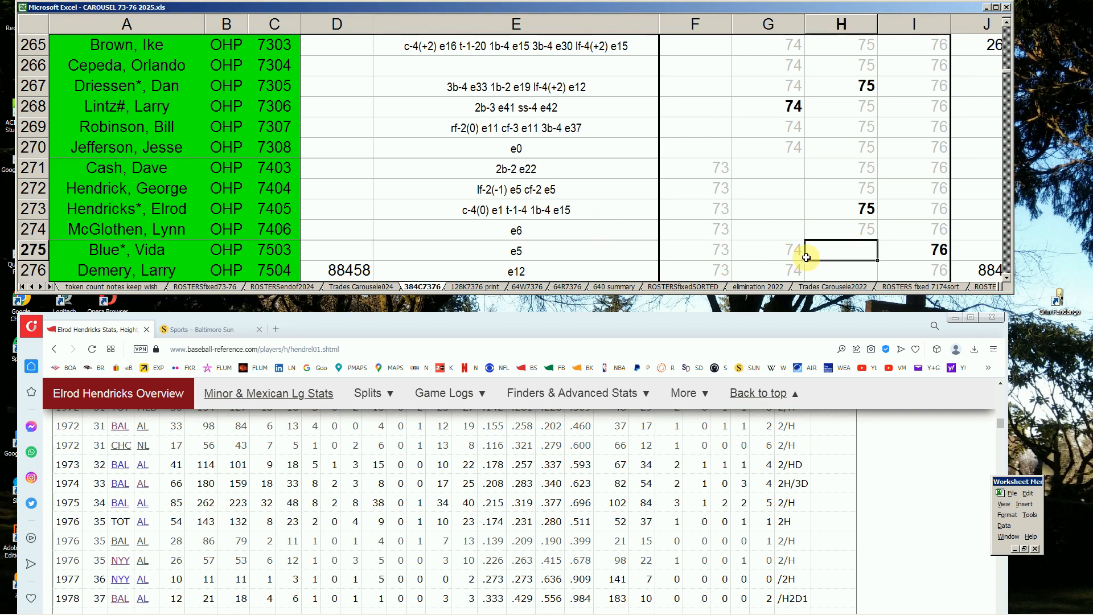
pyautogui.click(917, 250)
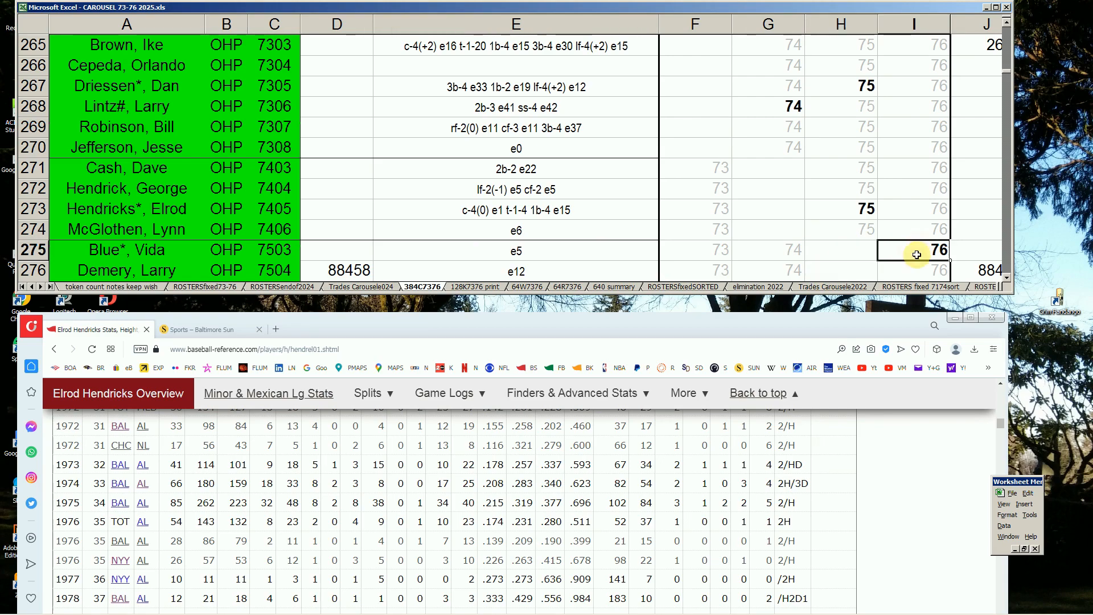
# Search Baseball Reference for Vida Blue, open his player page and examine his pitching statistics around the 1976 season.
pyautogui.moveTo(1001, 423); pyautogui.dragTo(1001, 383)
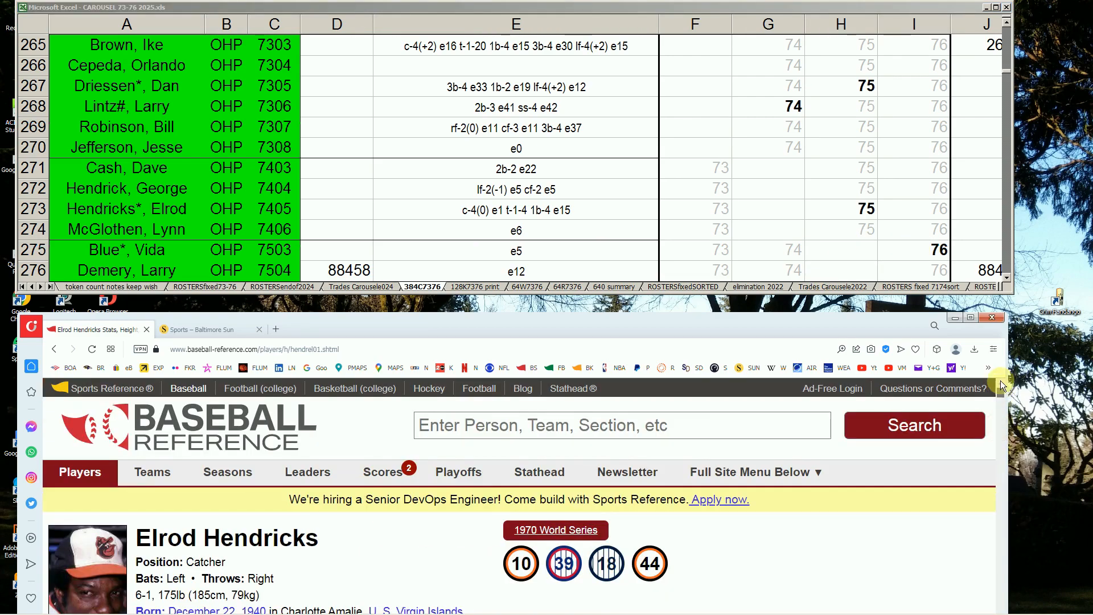
pyautogui.click(701, 421)
pyautogui.write('vida')
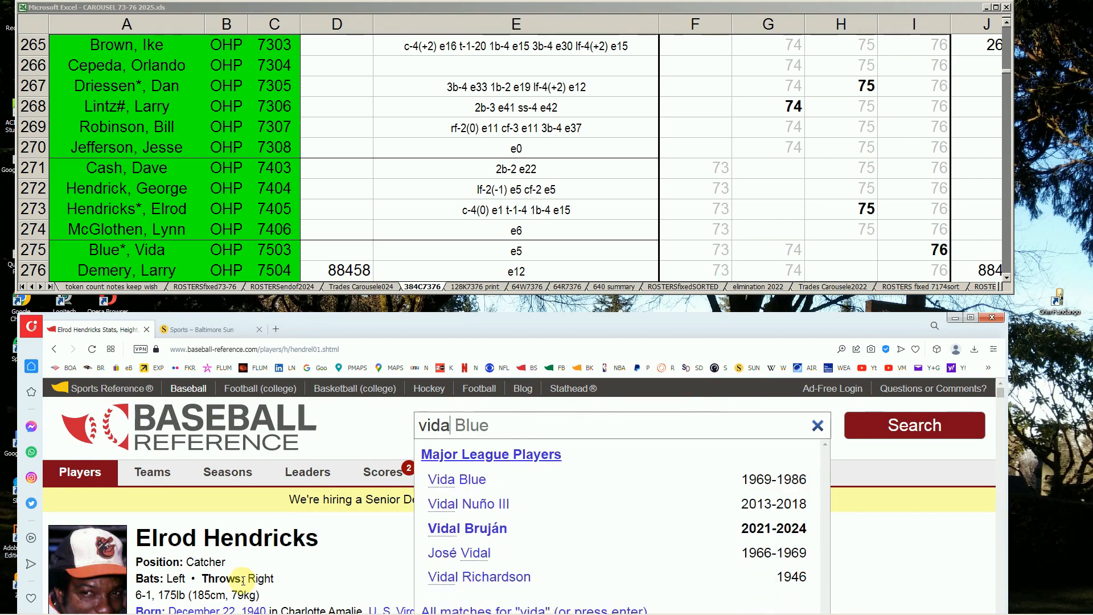
pyautogui.click(470, 484)
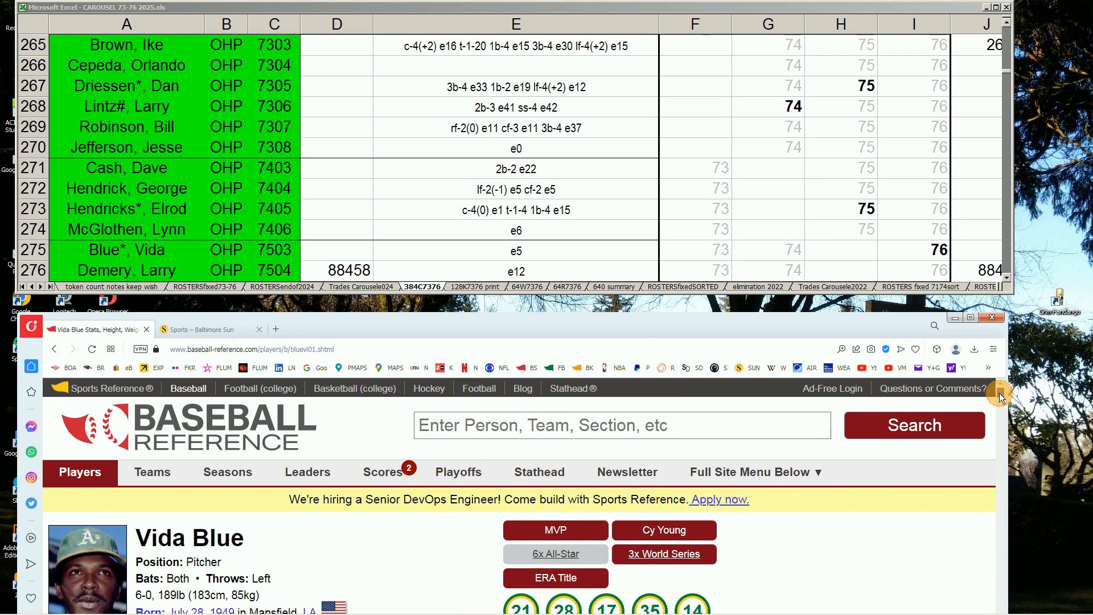
pyautogui.moveTo(1000, 394); pyautogui.dragTo(989, 417)
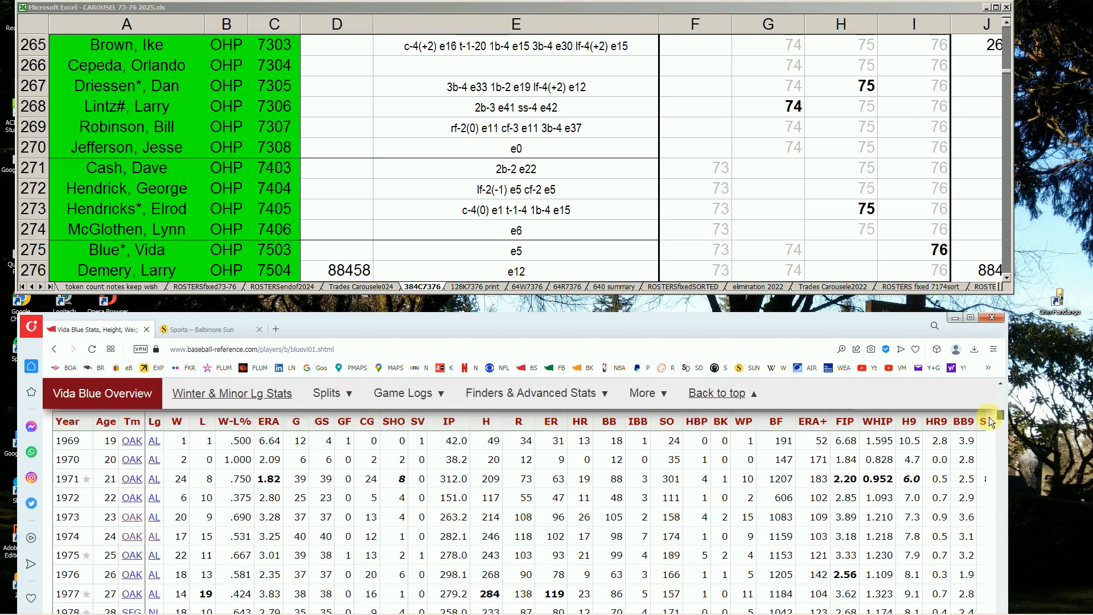
pyautogui.click(74, 556)
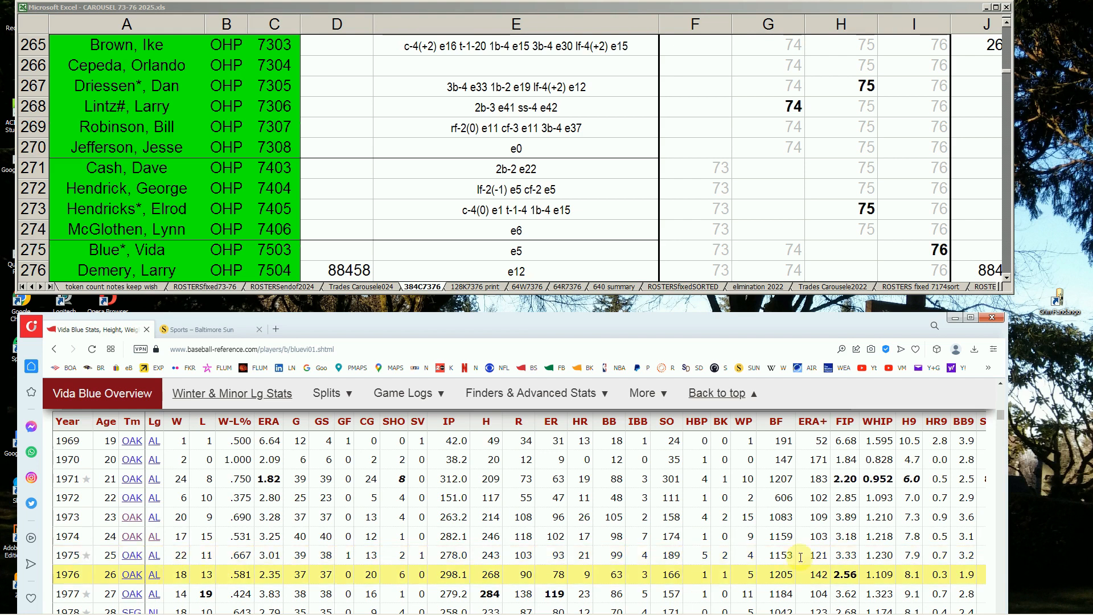
pyautogui.moveTo(868, 561)
pyautogui.moveTo(857, 581)
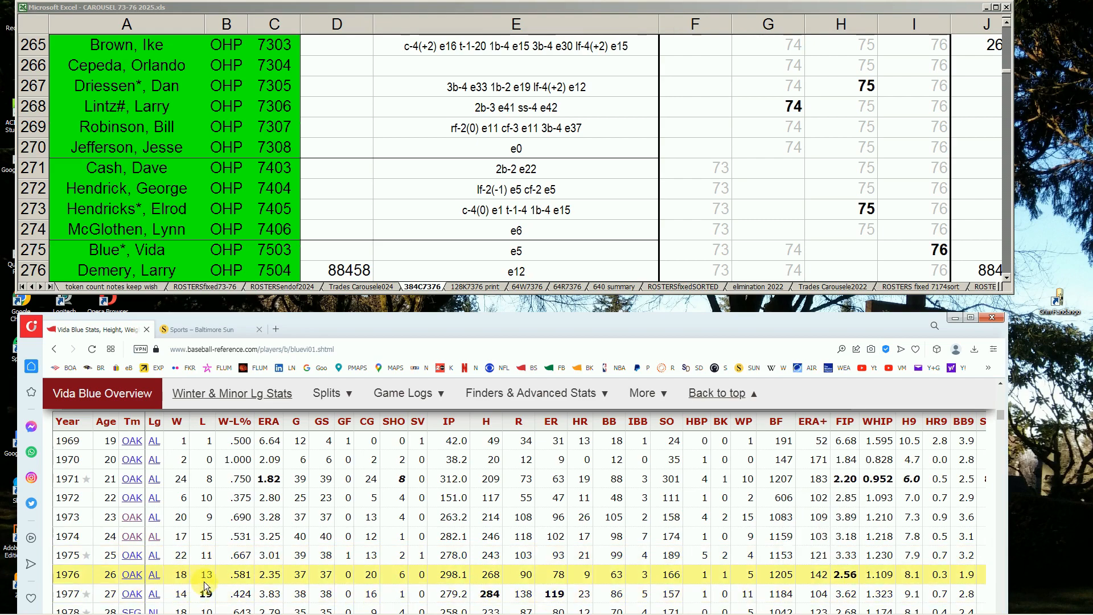
pyautogui.moveTo(270, 575)
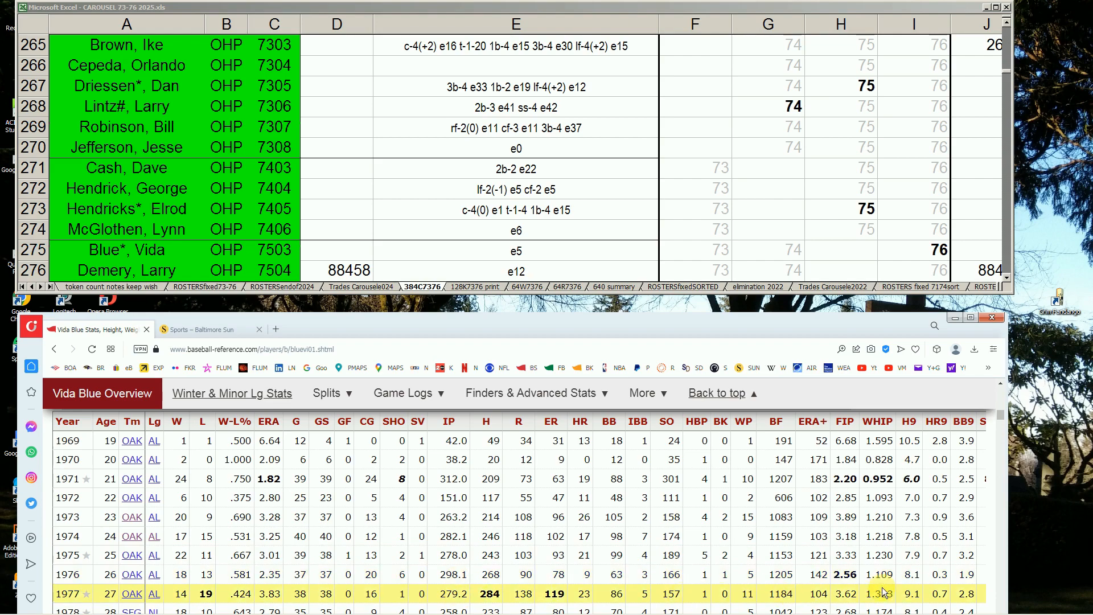
# Examine Vida Blue's 1976 pitching line against his other seasons and career totals on Baseball Reference.
pyautogui.moveTo(849, 424)
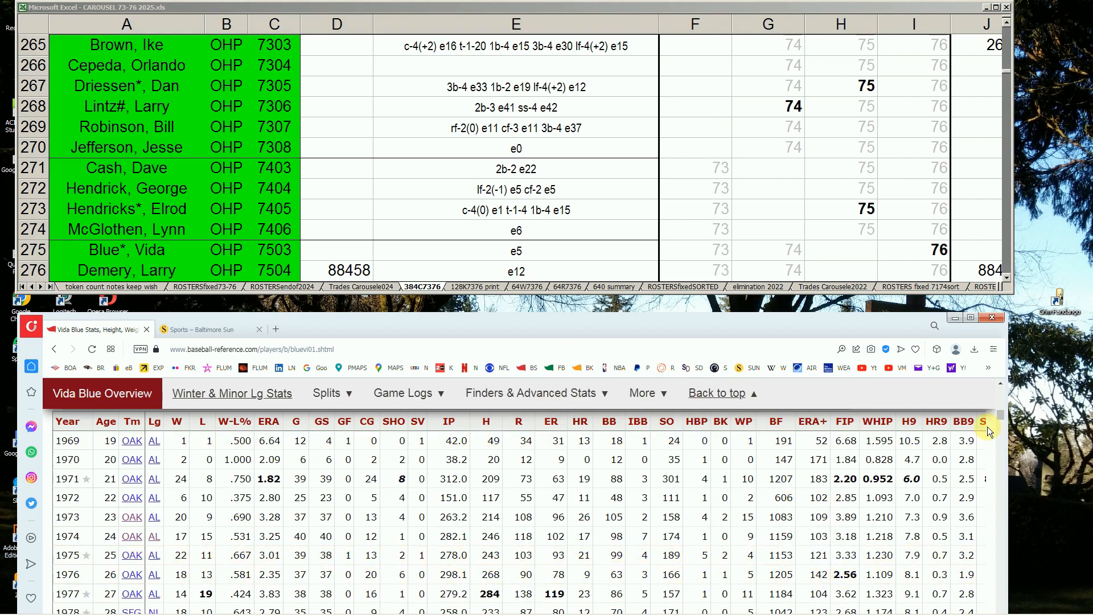
pyautogui.scroll(-1, 1002, 416)
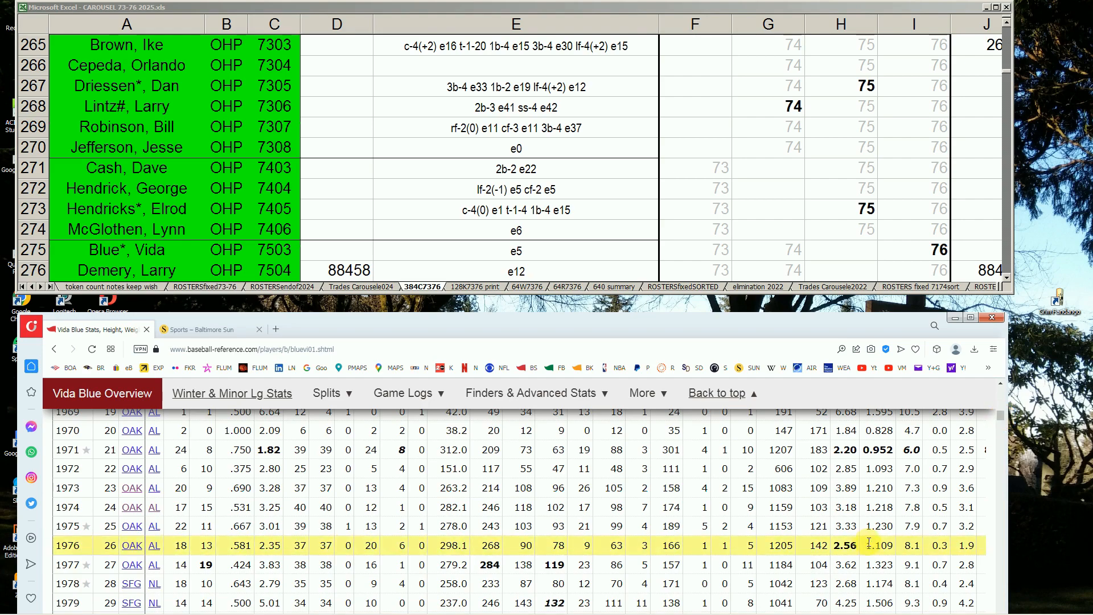
pyautogui.moveTo(852, 456)
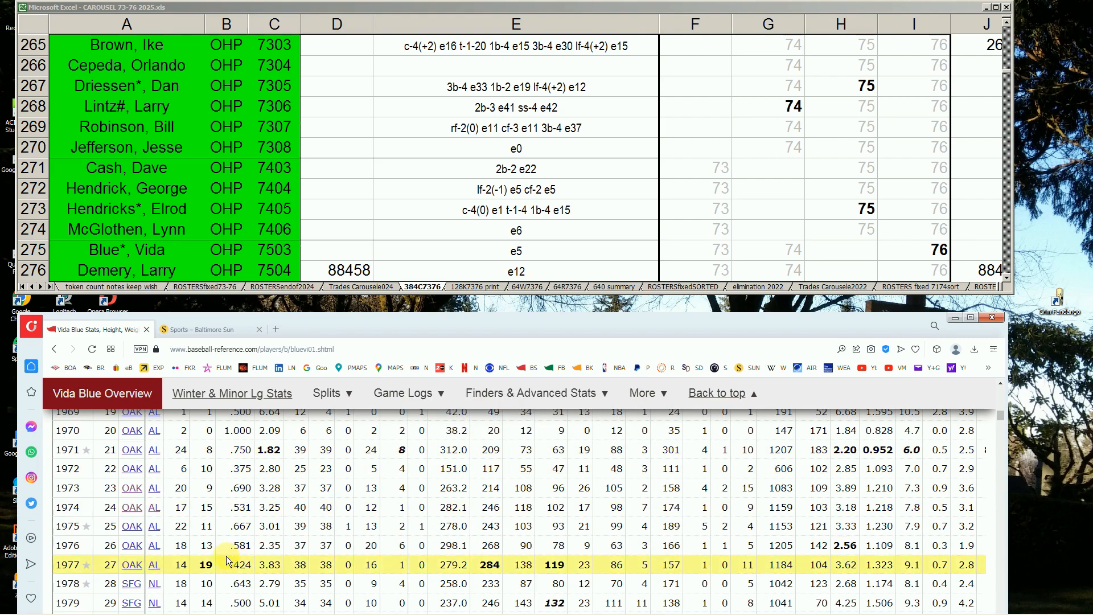
pyautogui.moveTo(263, 549)
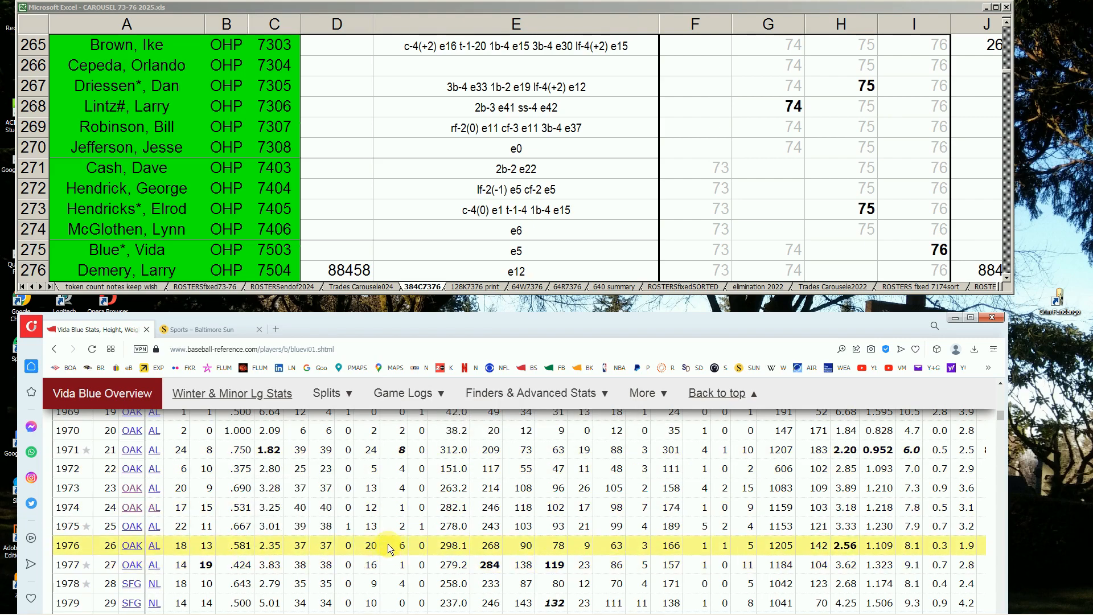
pyautogui.click(999, 421)
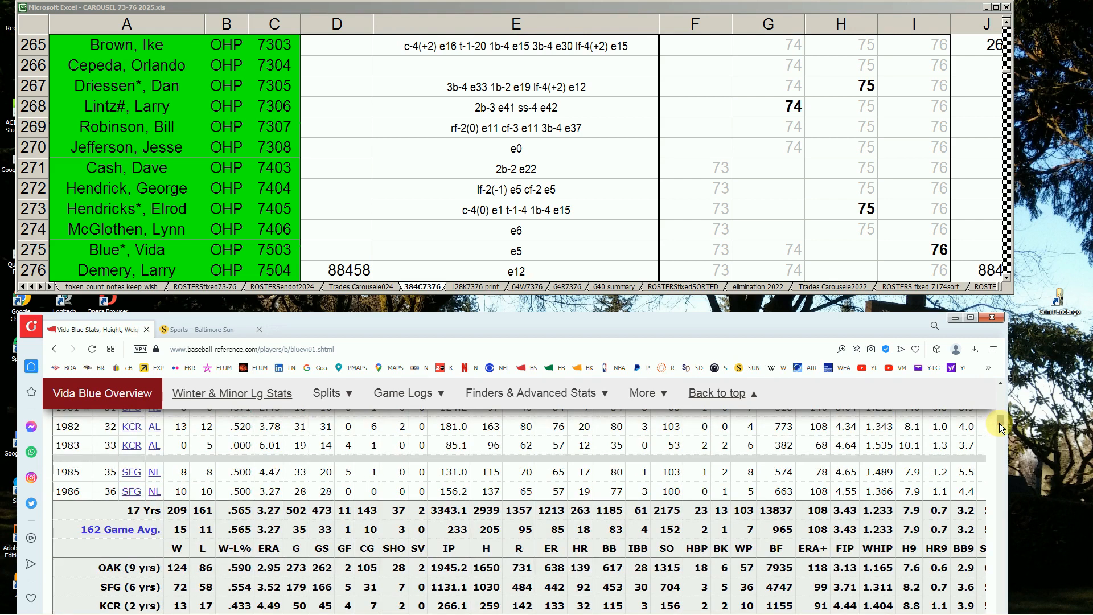
pyautogui.moveTo(1000, 423); pyautogui.dragTo(1003, 421)
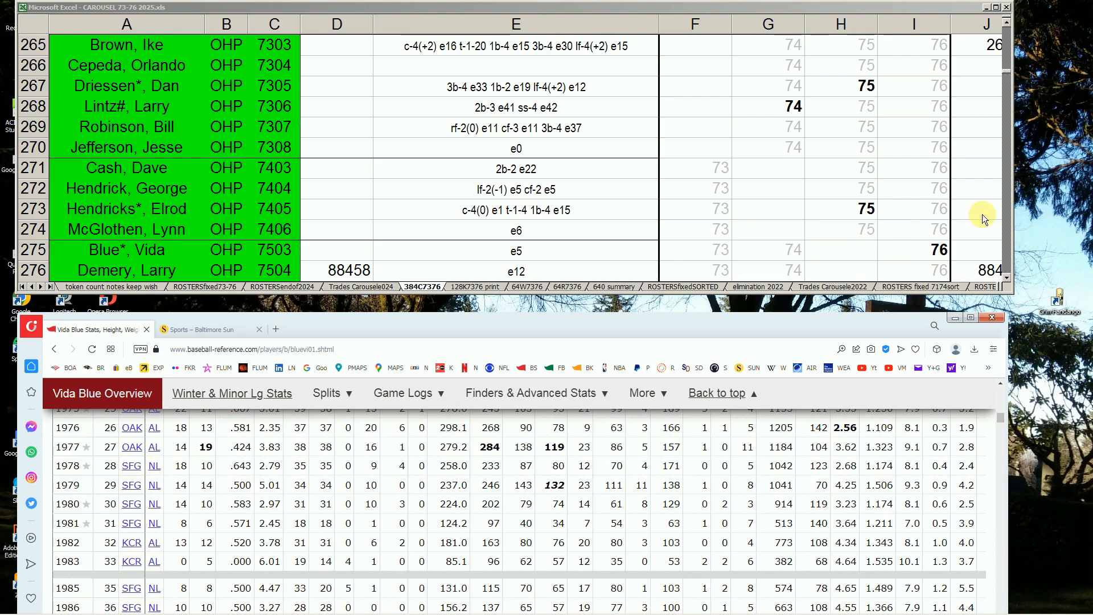
# Fill Vida Blue's 76 cell in the OHP roster of the Excel worksheet with bright green.
pyautogui.click(921, 251)
pyautogui.rightClick(918, 250)
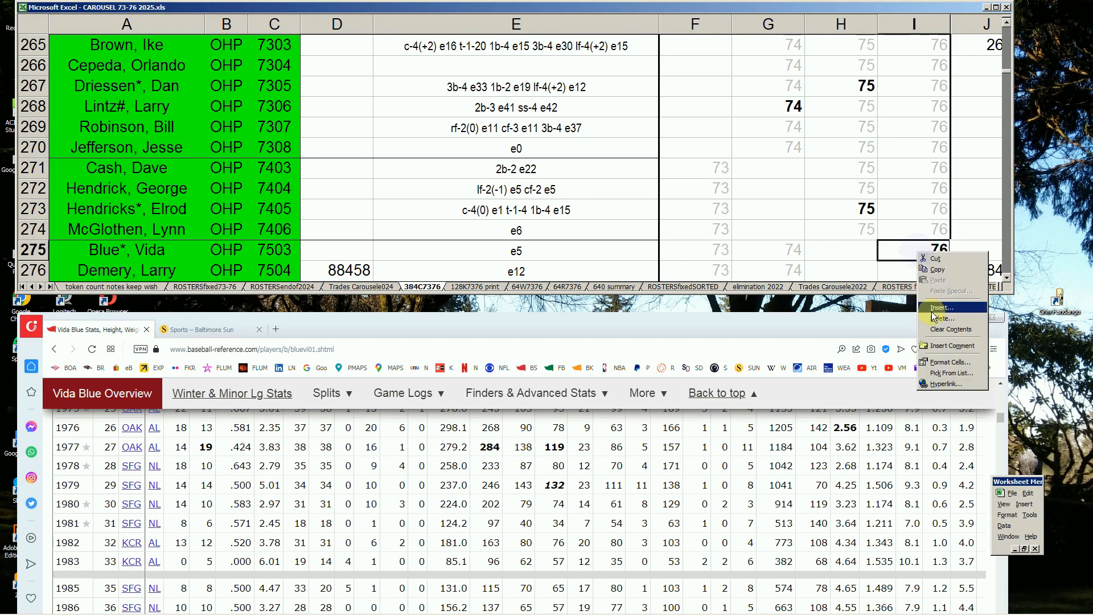
pyautogui.click(954, 368)
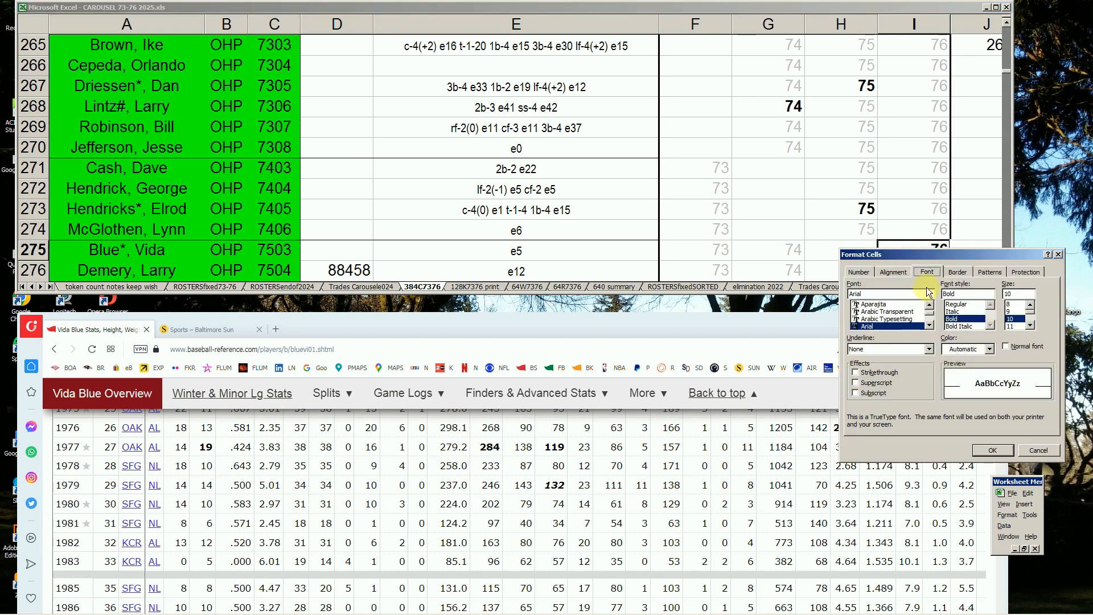
pyautogui.click(987, 271)
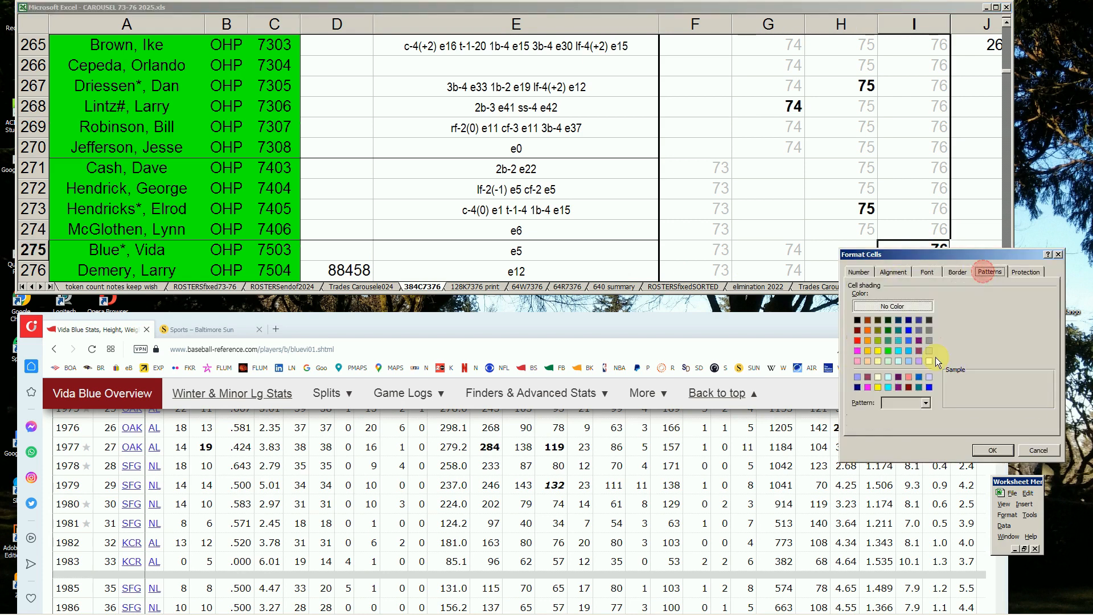
pyautogui.click(890, 353)
pyautogui.click(981, 453)
pyautogui.click(823, 206)
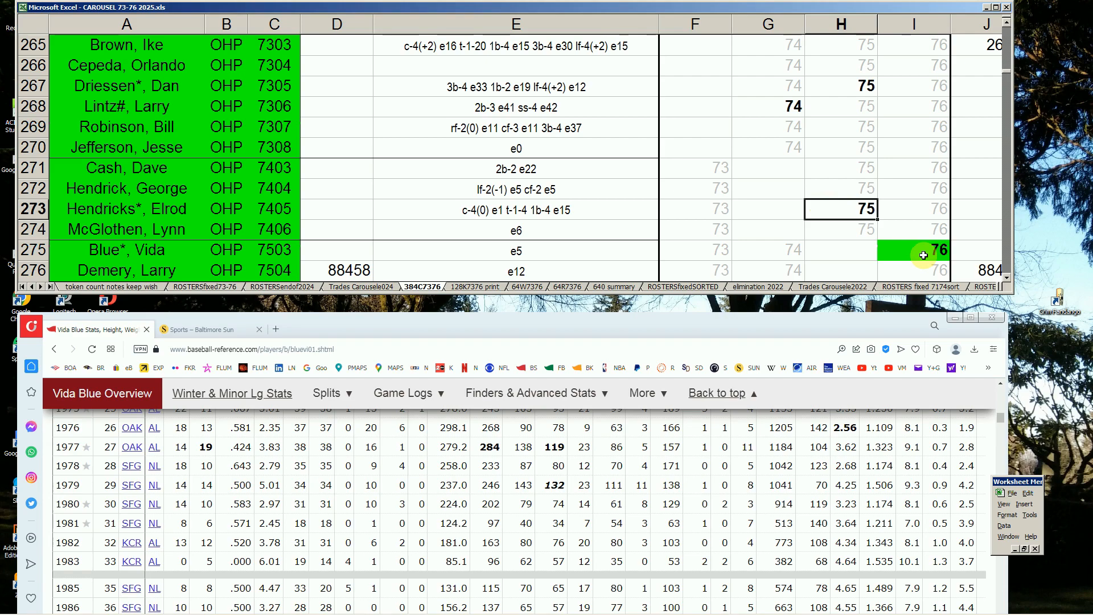
# Move on to the PHI roster and select Garry Maddox's 76 entry.
pyautogui.click(581, 209)
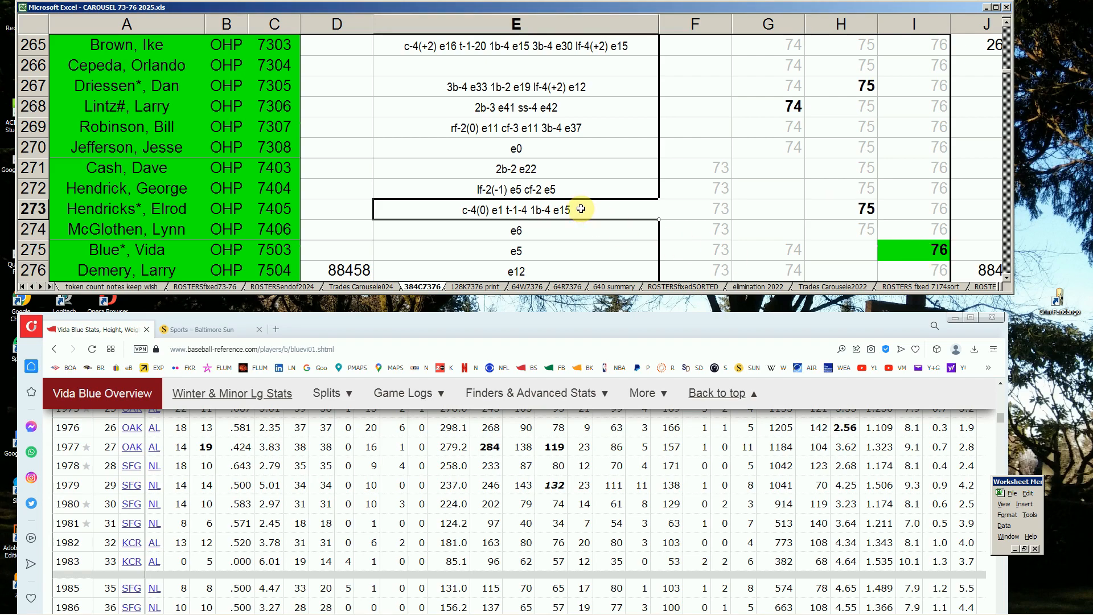
pyautogui.press('pagedown')
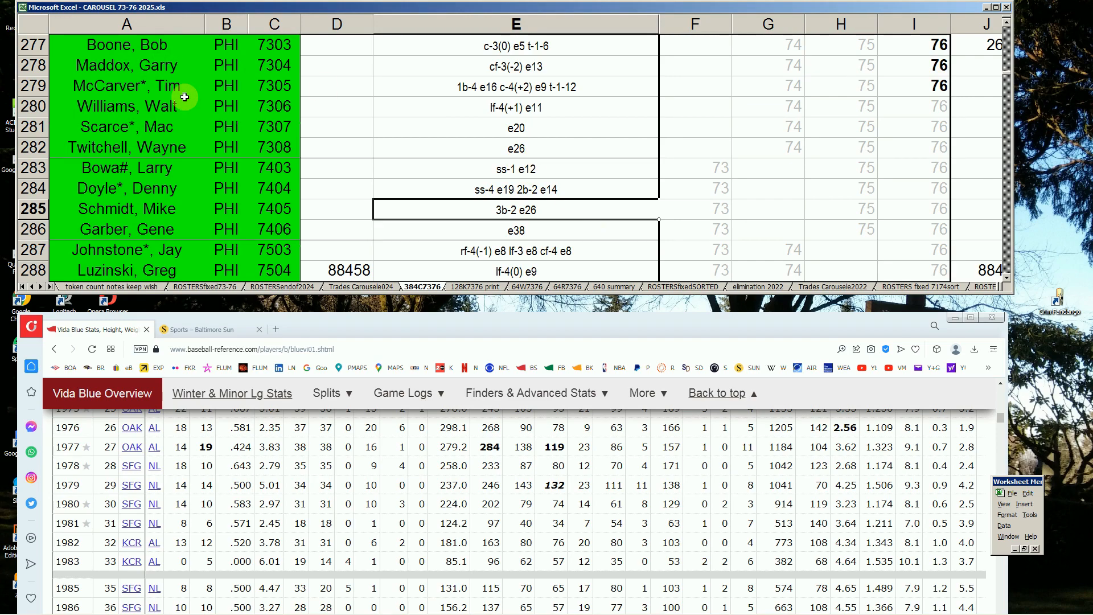
pyautogui.click(178, 66)
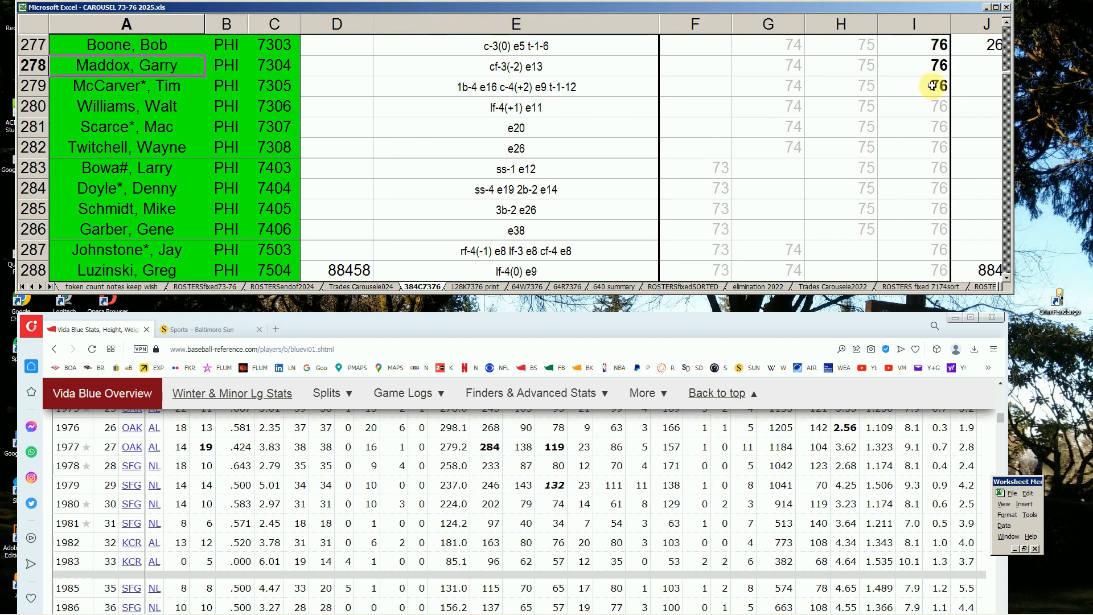
pyautogui.click(934, 66)
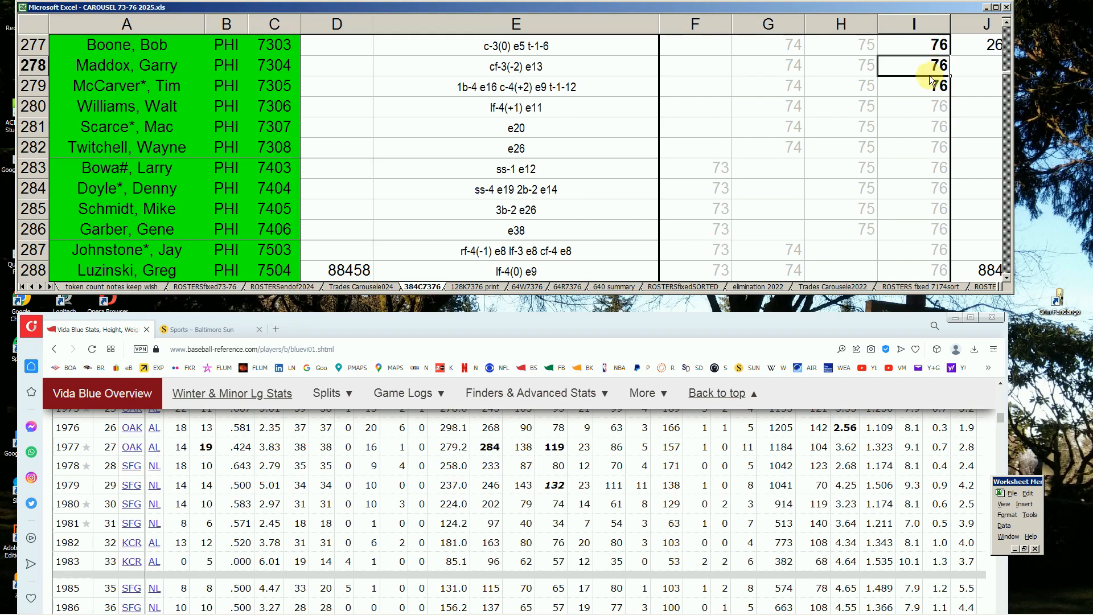
# Search Baseball Reference for Maddox, open Garry Maddox's player page and examine his batting statistics around the 1976 season.
pyautogui.moveTo(1001, 418); pyautogui.dragTo(1003, 394)
pyautogui.click(815, 424)
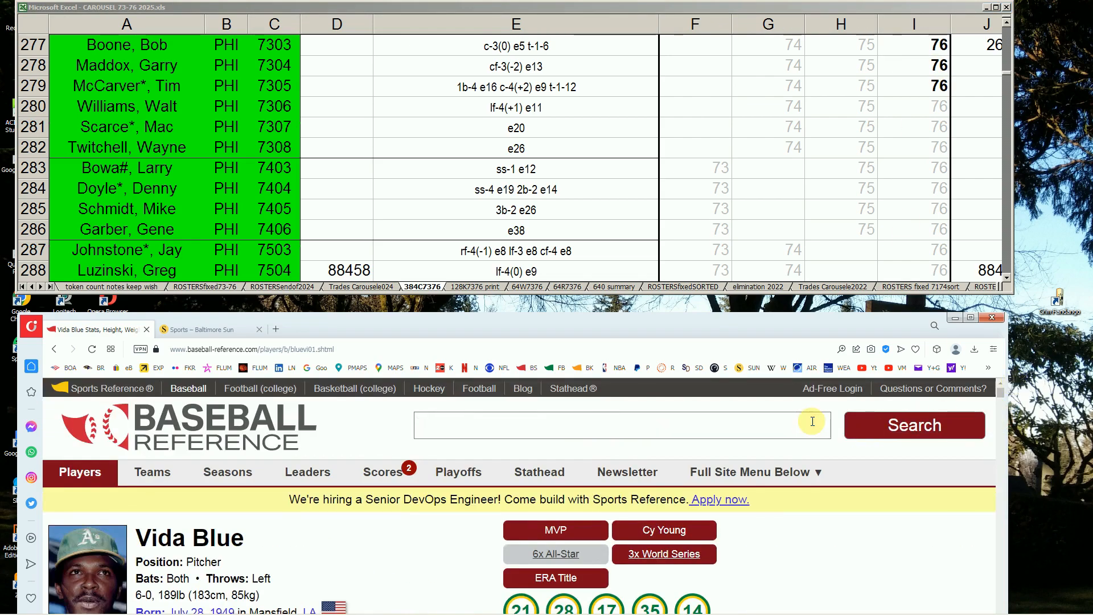
pyautogui.write('maddox')
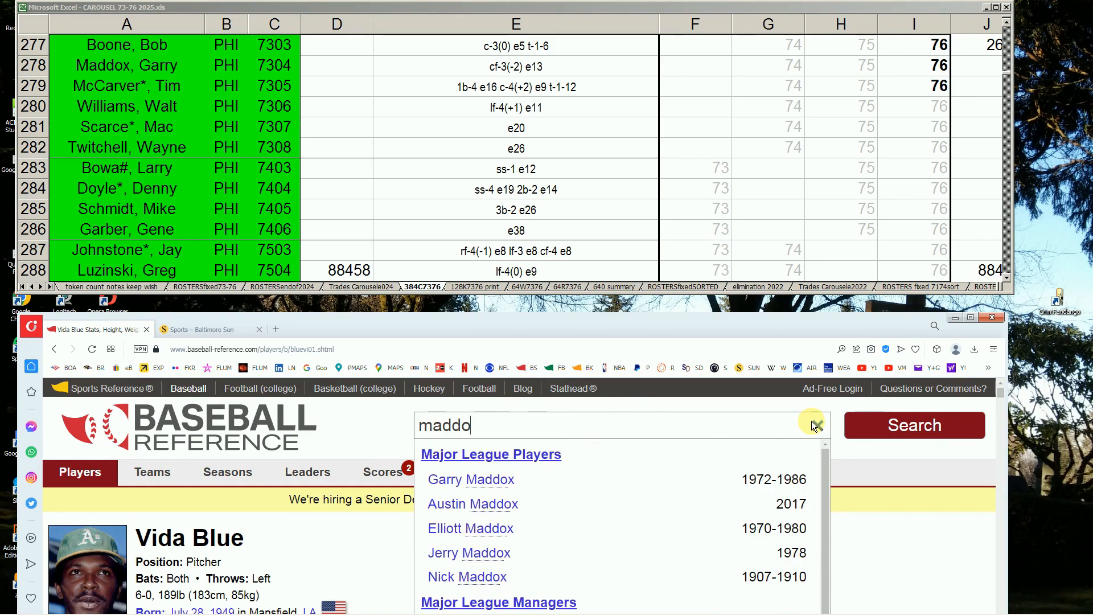
pyautogui.click(488, 479)
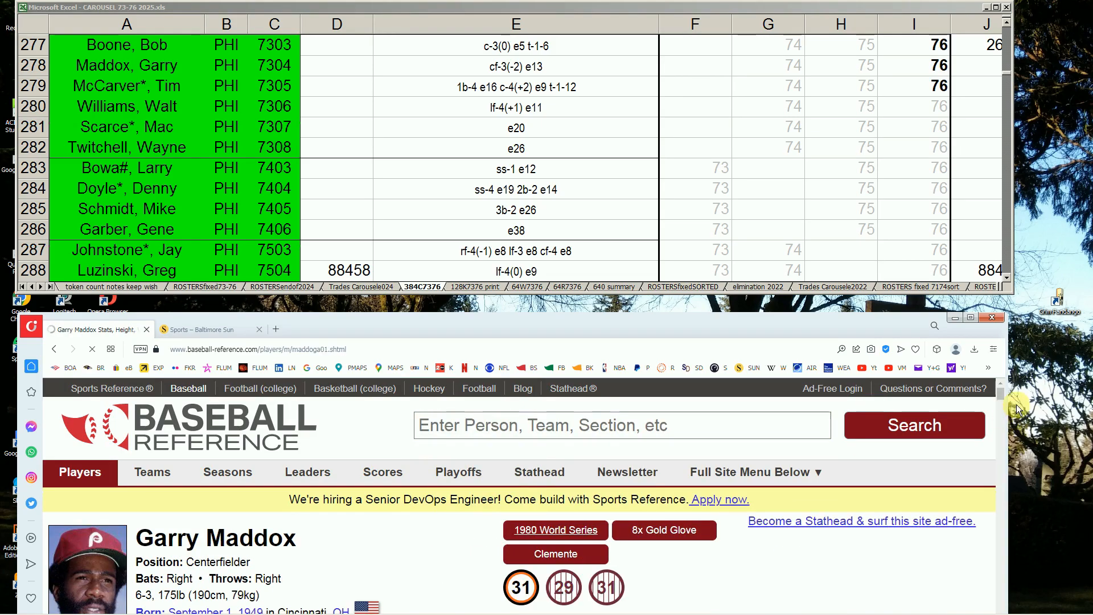
pyautogui.moveTo(1006, 393); pyautogui.dragTo(998, 429)
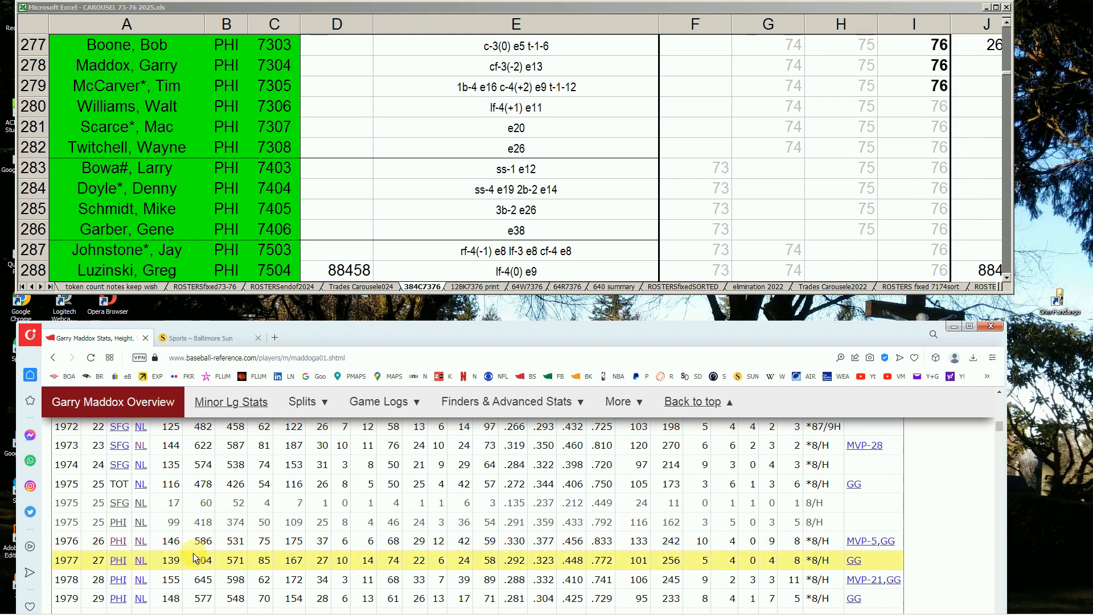
# Open the 1976 Philadelphia Phillies team page from Maddox's season line and check the names and WAR of its Top 12 Players.
pyautogui.click(118, 541)
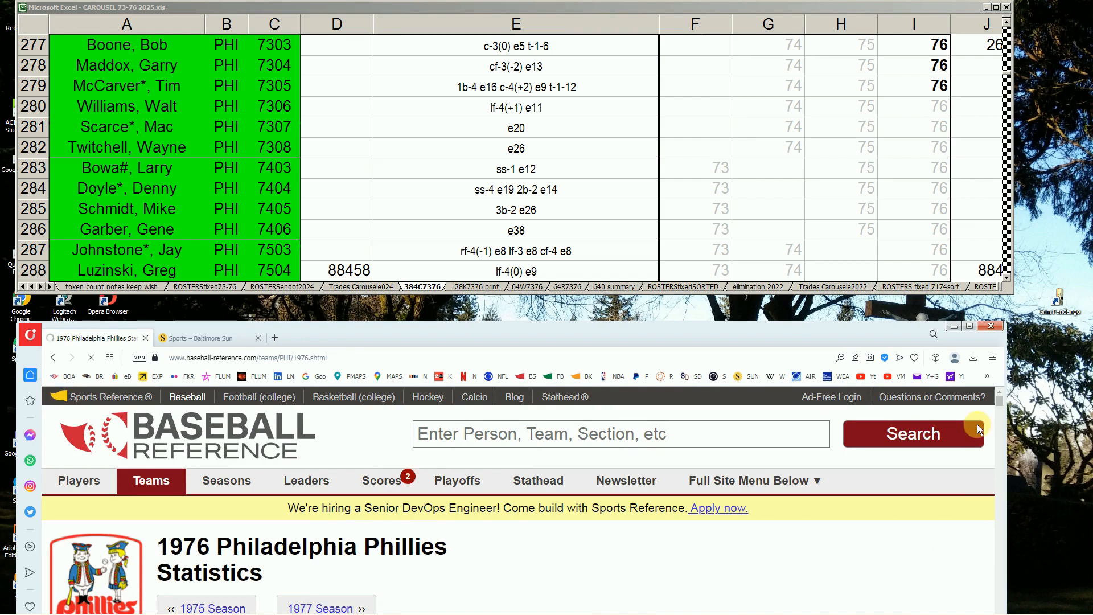
pyautogui.moveTo(998, 402); pyautogui.dragTo(982, 438)
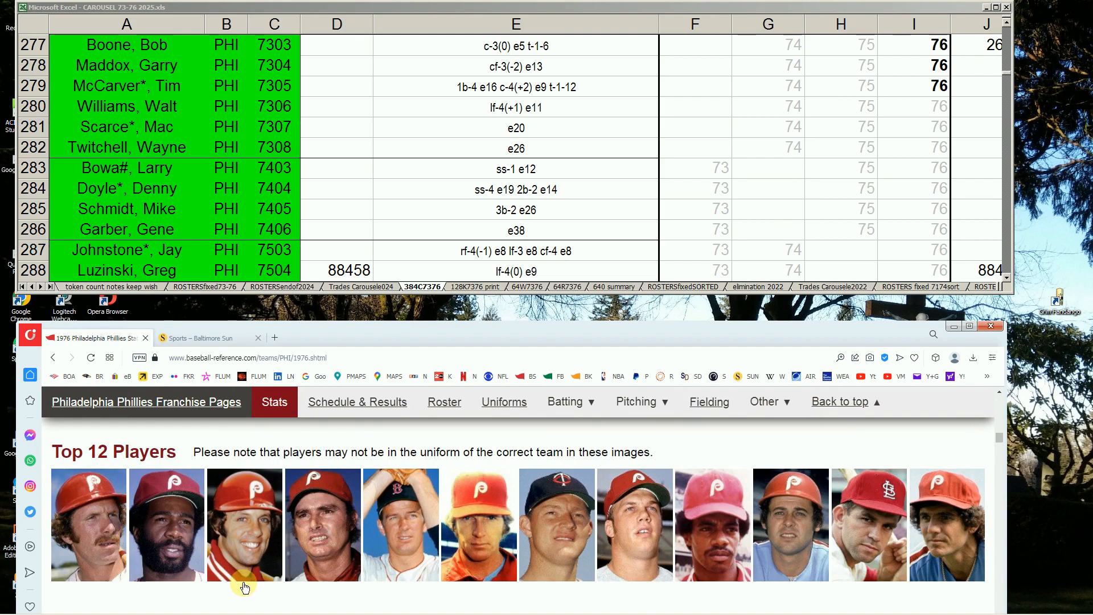
pyautogui.moveTo(79, 528)
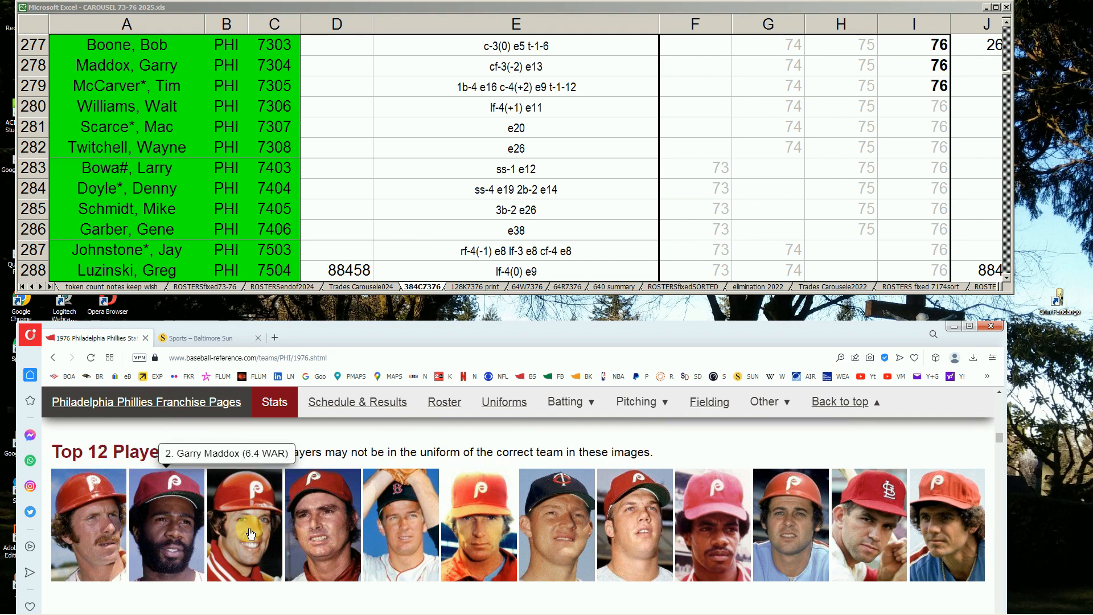
pyautogui.moveTo(250, 534)
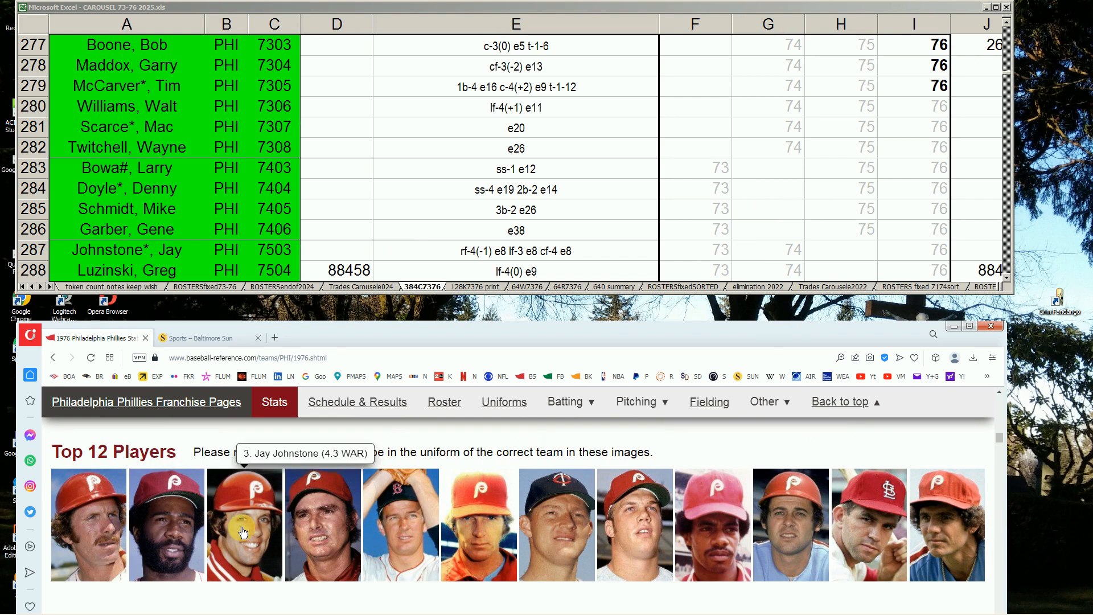
pyautogui.moveTo(324, 537)
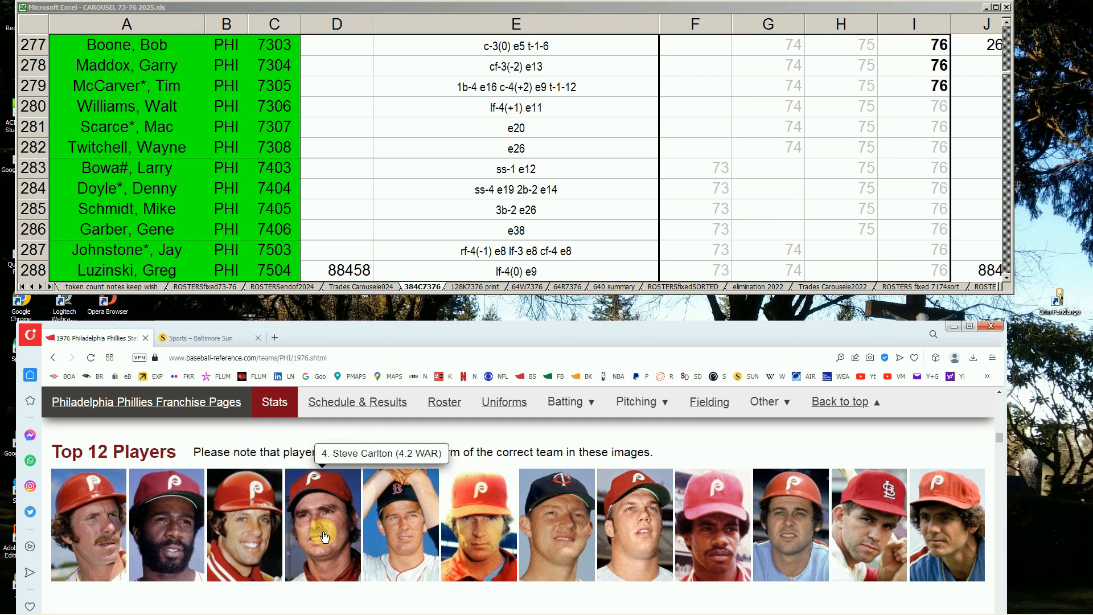
pyautogui.moveTo(395, 523)
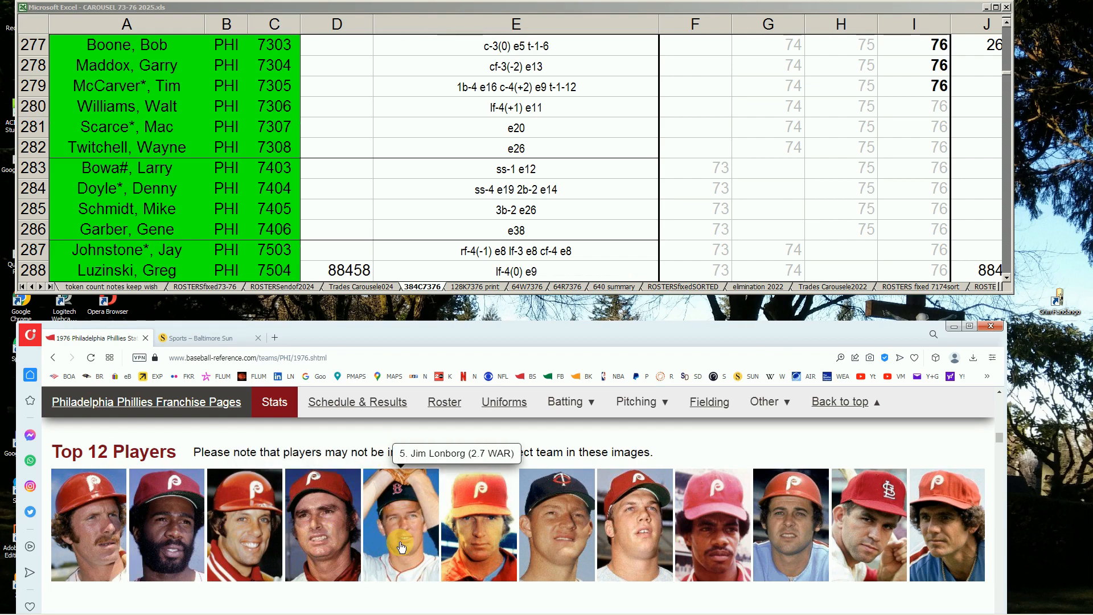
pyautogui.moveTo(554, 538)
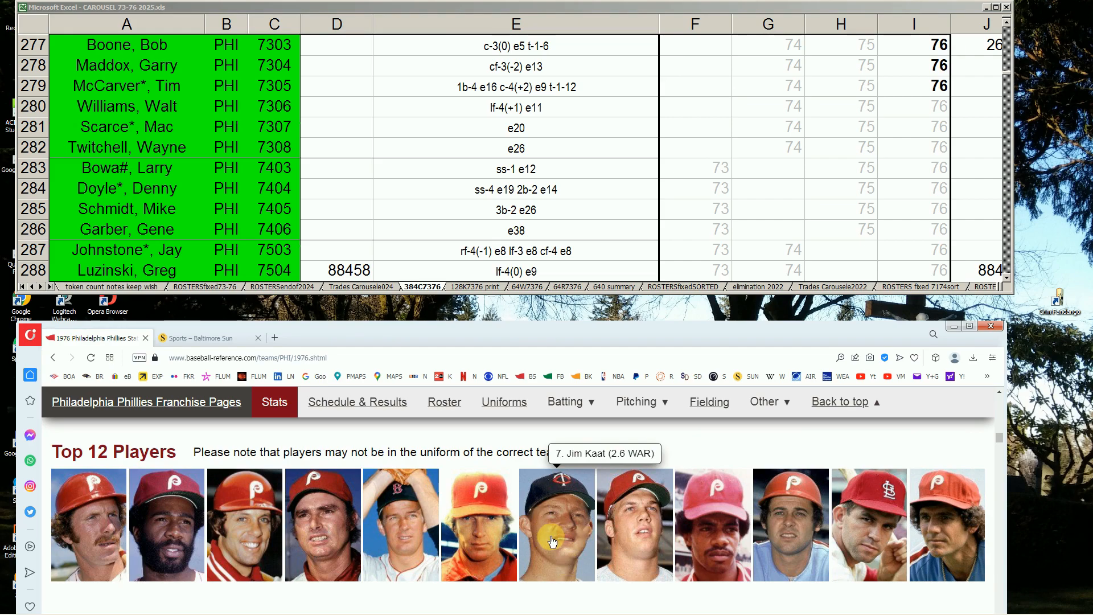
pyautogui.moveTo(639, 545)
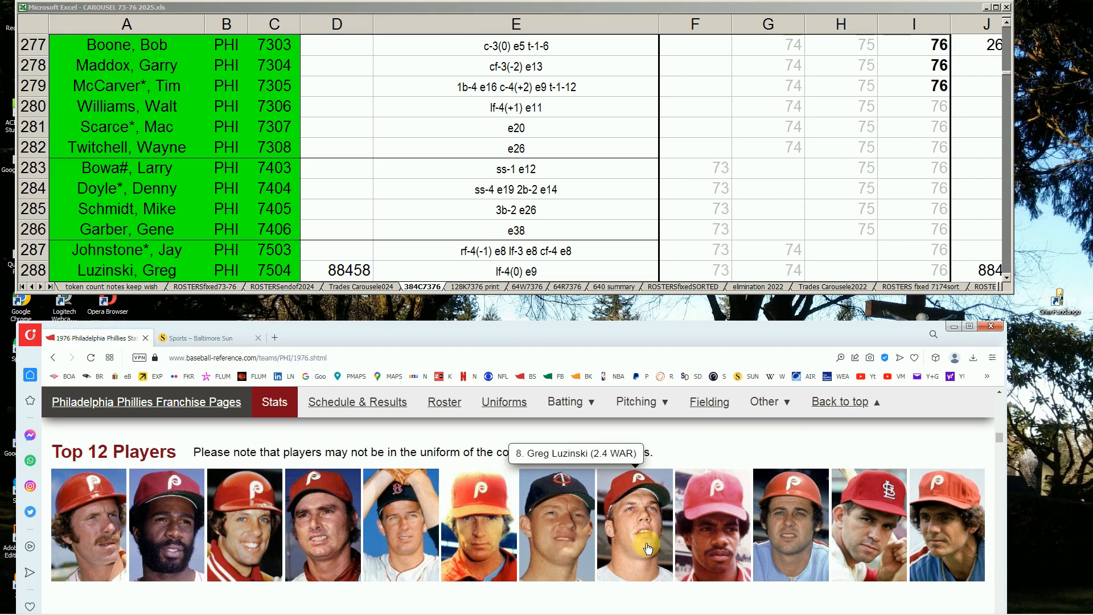
pyautogui.moveTo(706, 548)
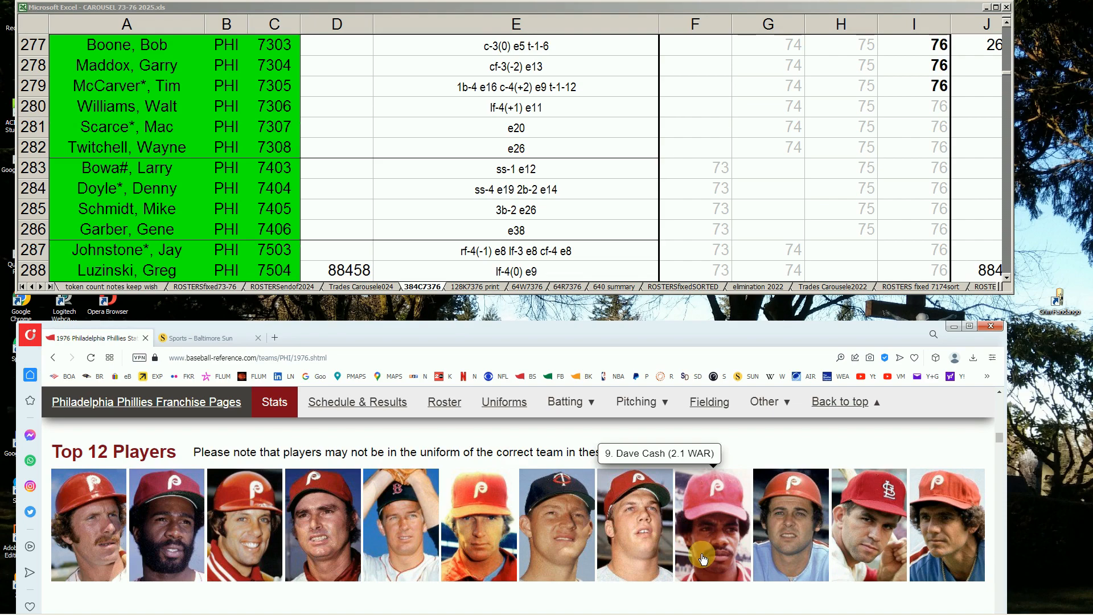
pyautogui.moveTo(785, 534)
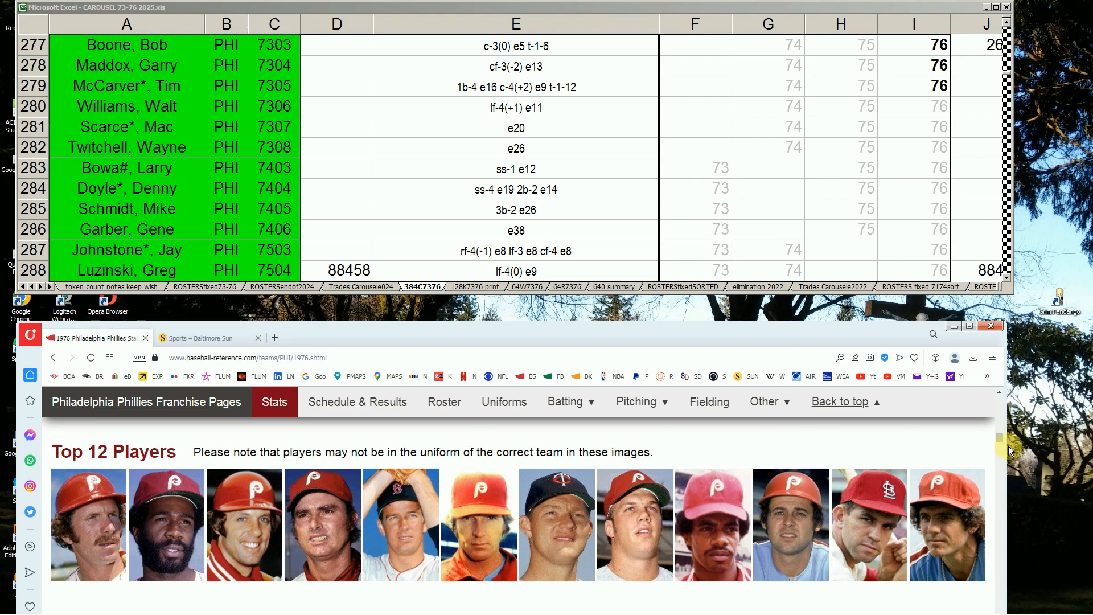
# Examine the 1976 Phillies' team batting and pitching tables, covering the bench hitters, starters and relievers.
pyautogui.moveTo(998, 439); pyautogui.dragTo(992, 451)
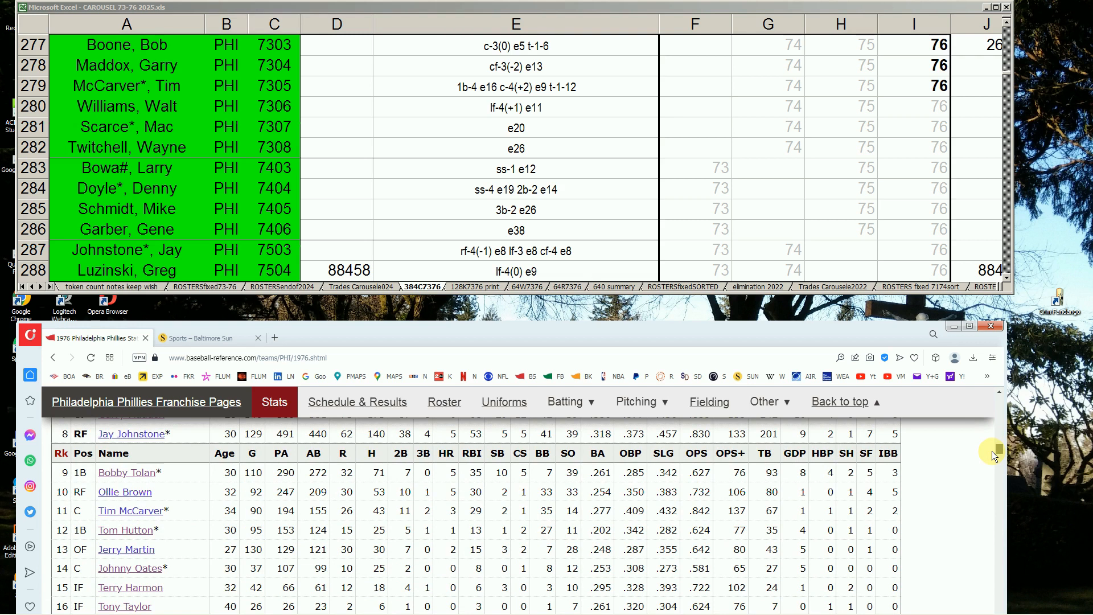
pyautogui.moveTo(992, 451); pyautogui.dragTo(986, 473)
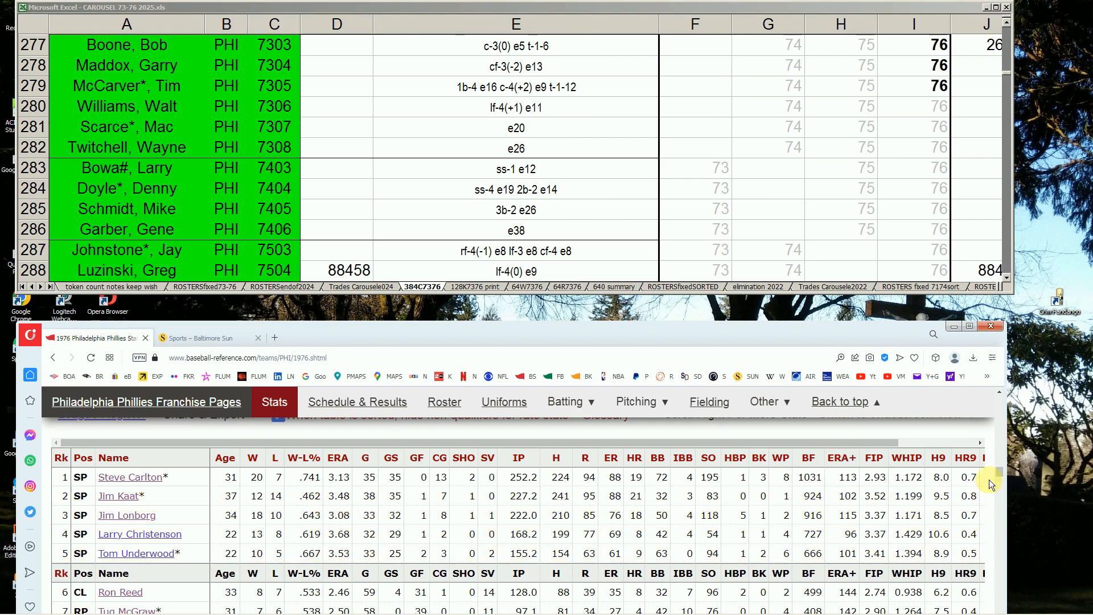
pyautogui.moveTo(1000, 474); pyautogui.dragTo(1000, 476)
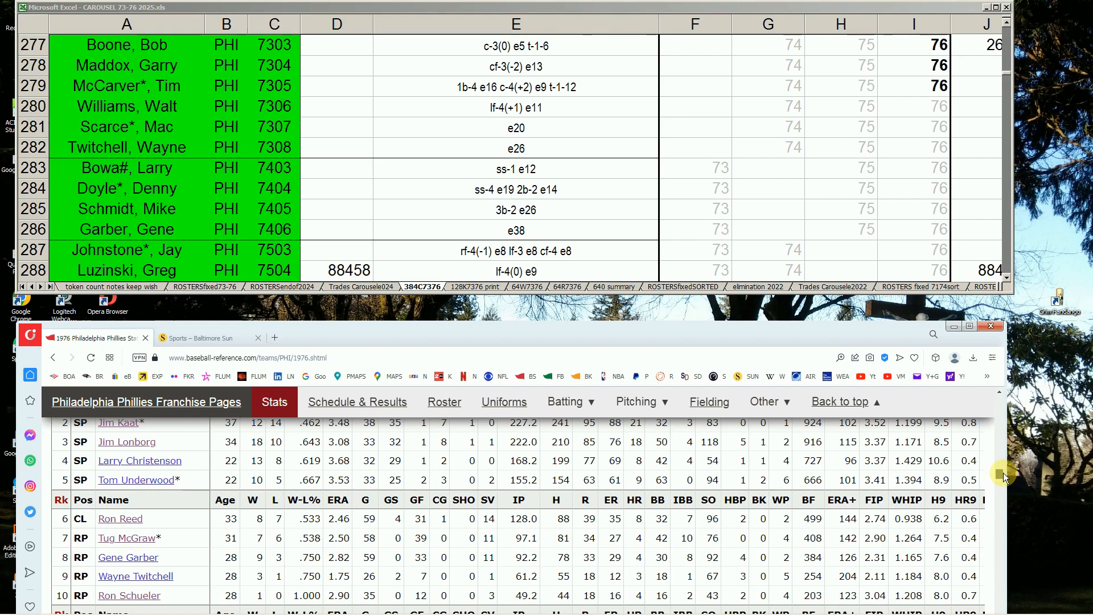
# Return to the Excel worksheet and select Mike Schmidt's fielding rating in the PHI roster.
pyautogui.moveTo(1003, 472); pyautogui.dragTo(1003, 435)
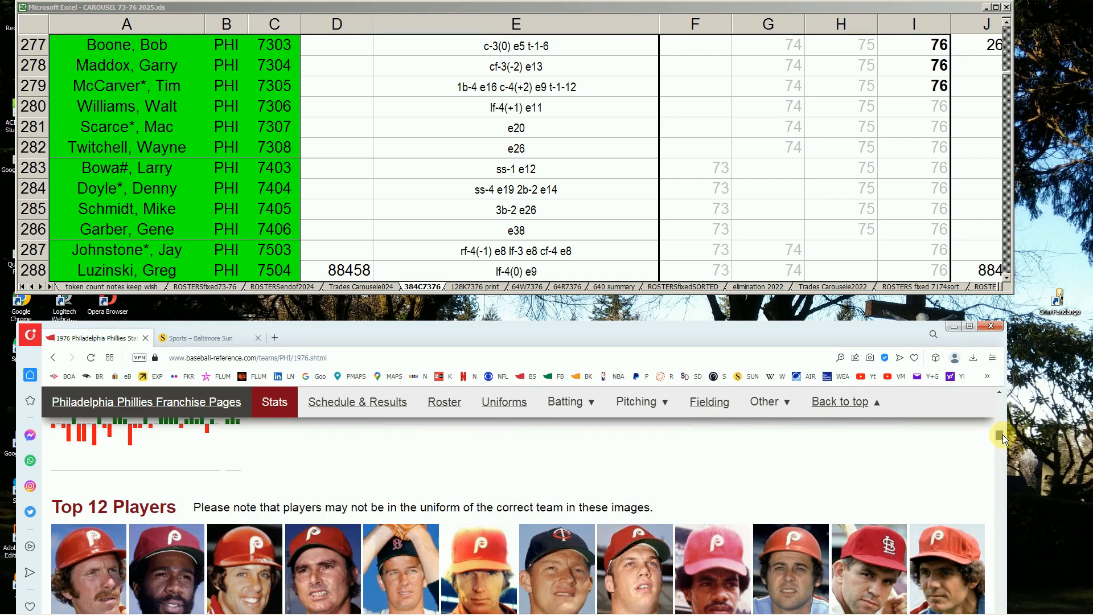
pyautogui.click(331, 208)
pyautogui.click(411, 204)
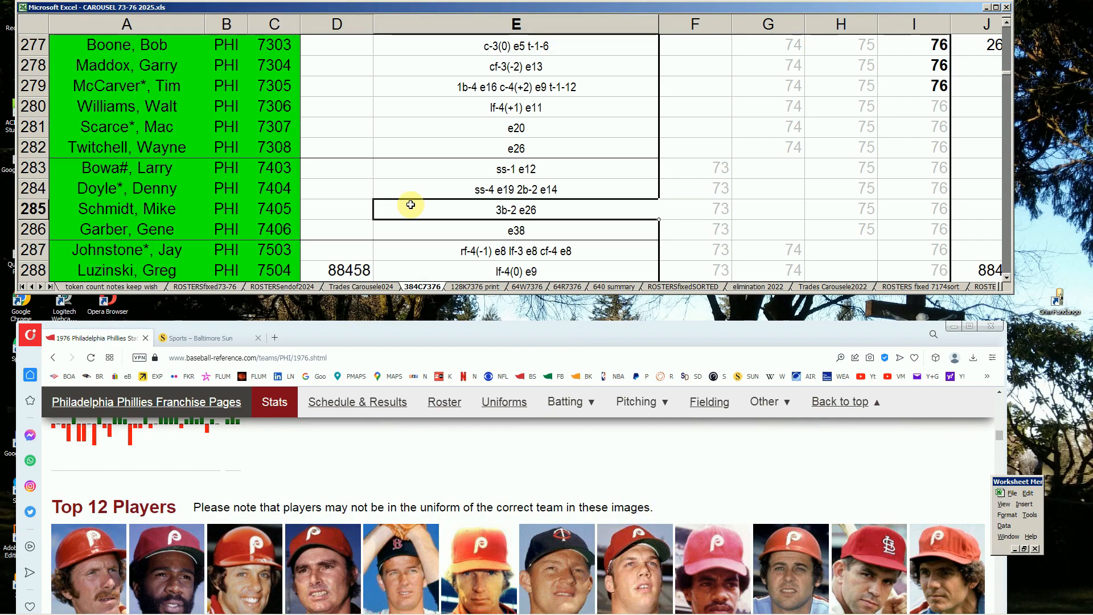